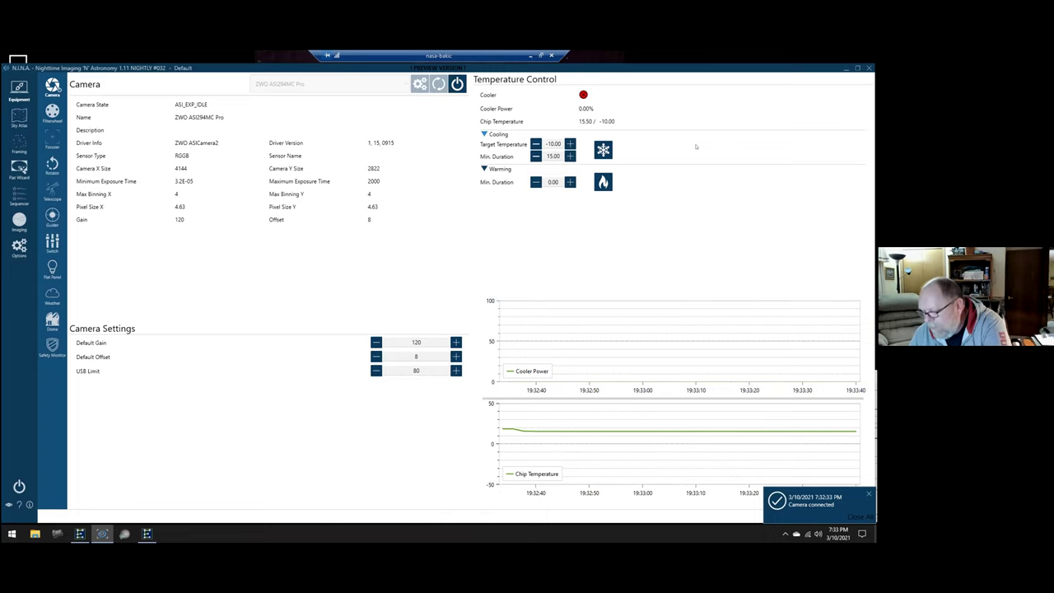
# - Set the camera's minimum cooling duration to 4 and start cooling to the -10 target temperature
pyautogui.click(536, 157)
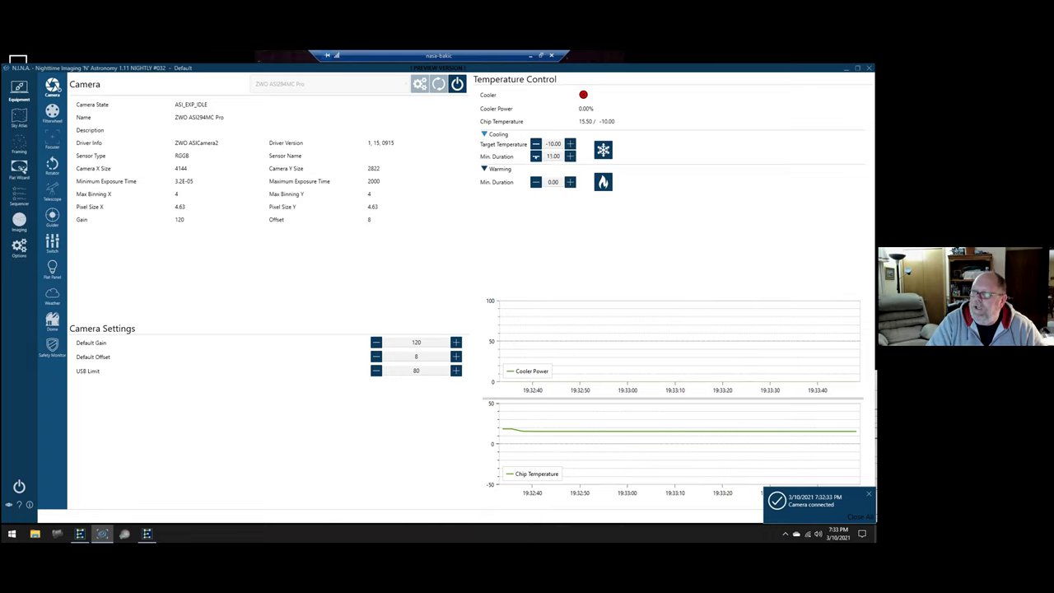
pyautogui.click(536, 157)
pyautogui.click(536, 157)
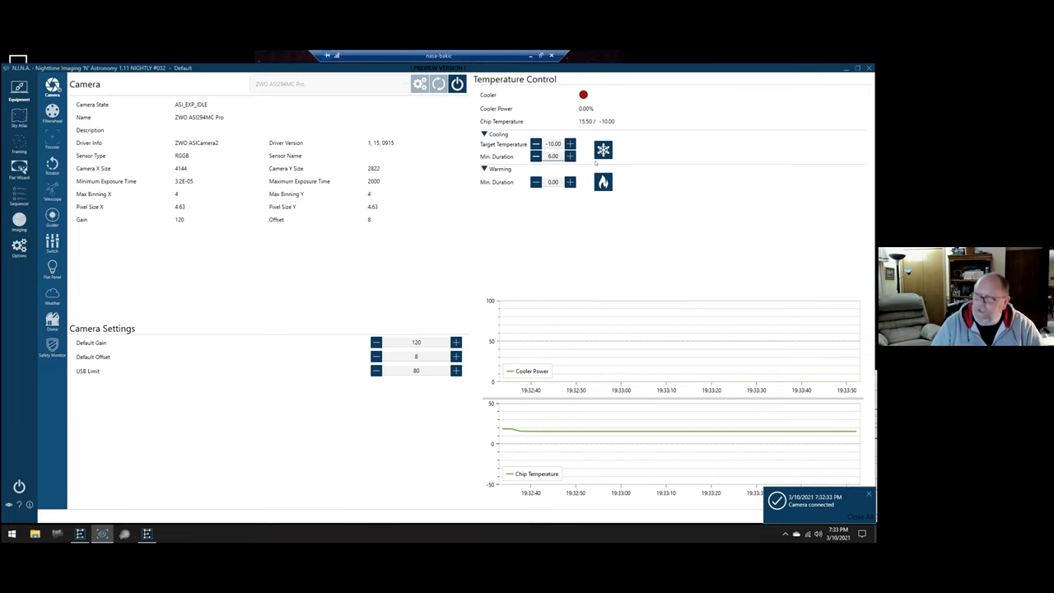
pyautogui.click(536, 156)
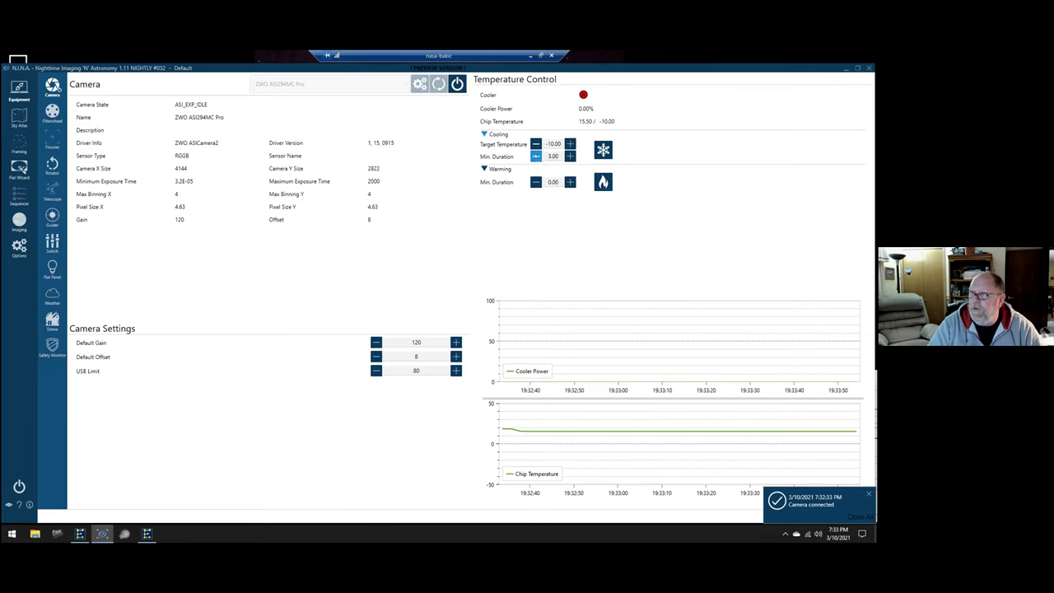
pyautogui.click(570, 156)
pyautogui.click(570, 156)
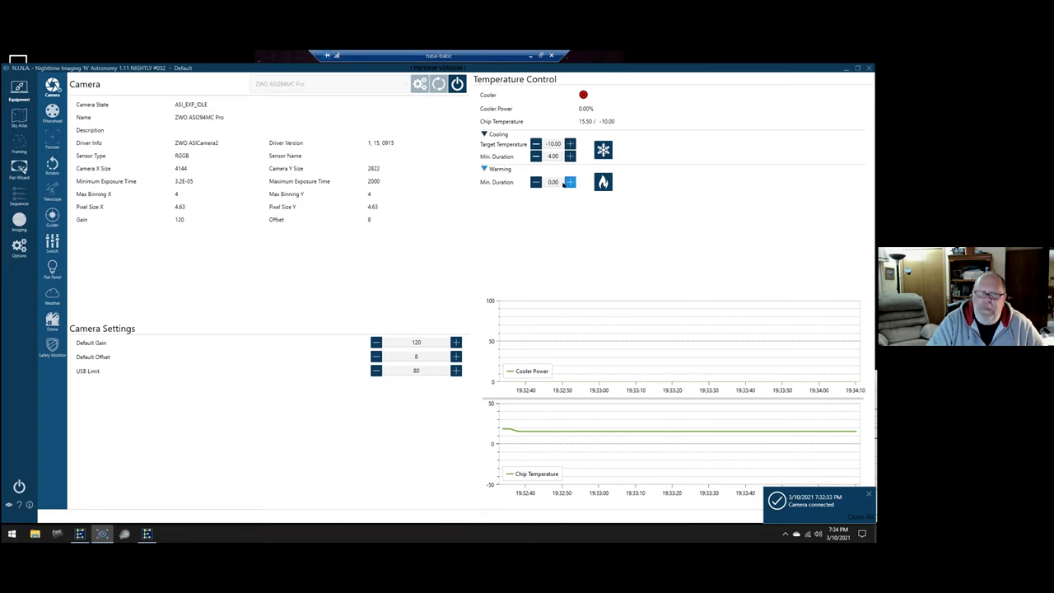
pyautogui.click(603, 149)
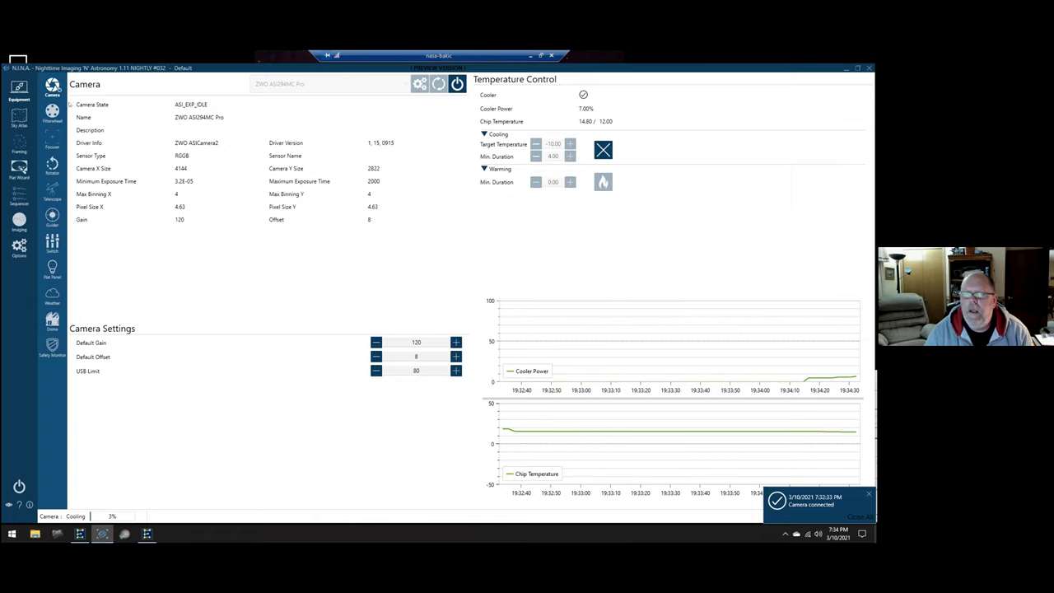
# - Review the available filter wheel and focuser devices, keeping No Filterwheel and ZWO Focuser (1) selected
pyautogui.click(52, 112)
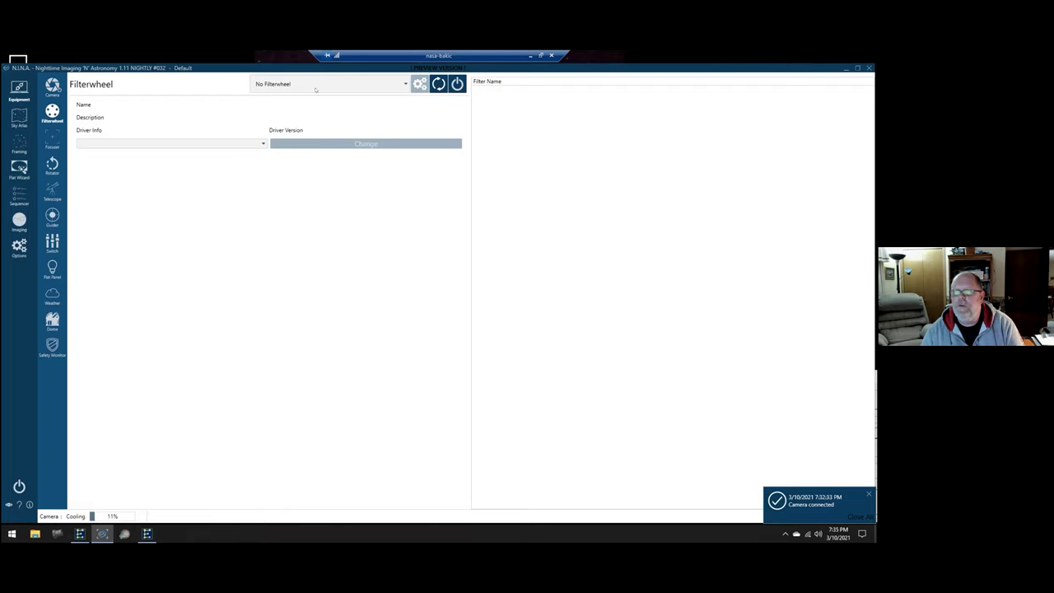
pyautogui.click(405, 84)
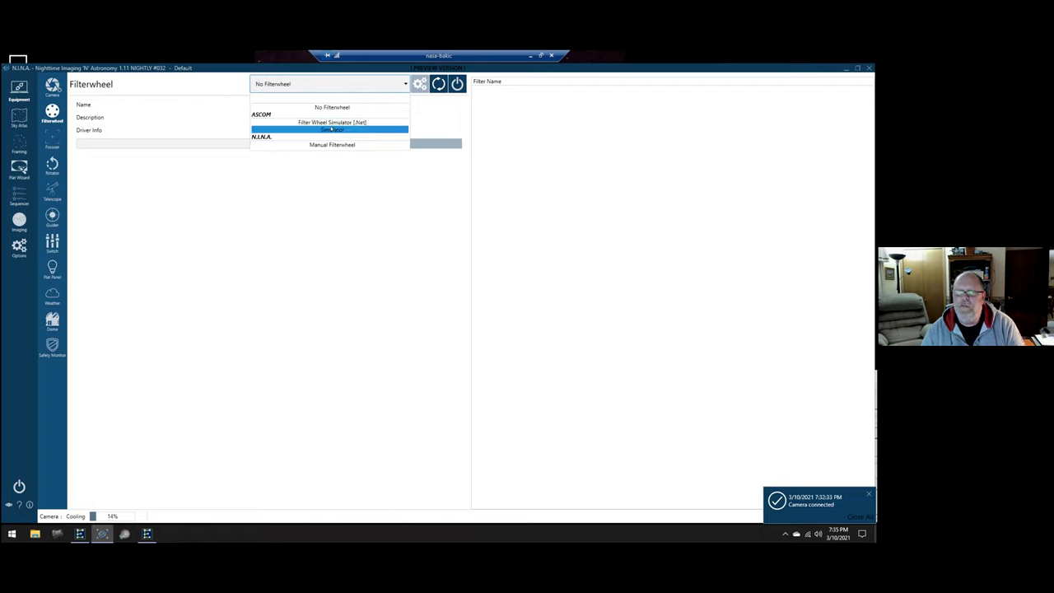
pyautogui.click(201, 110)
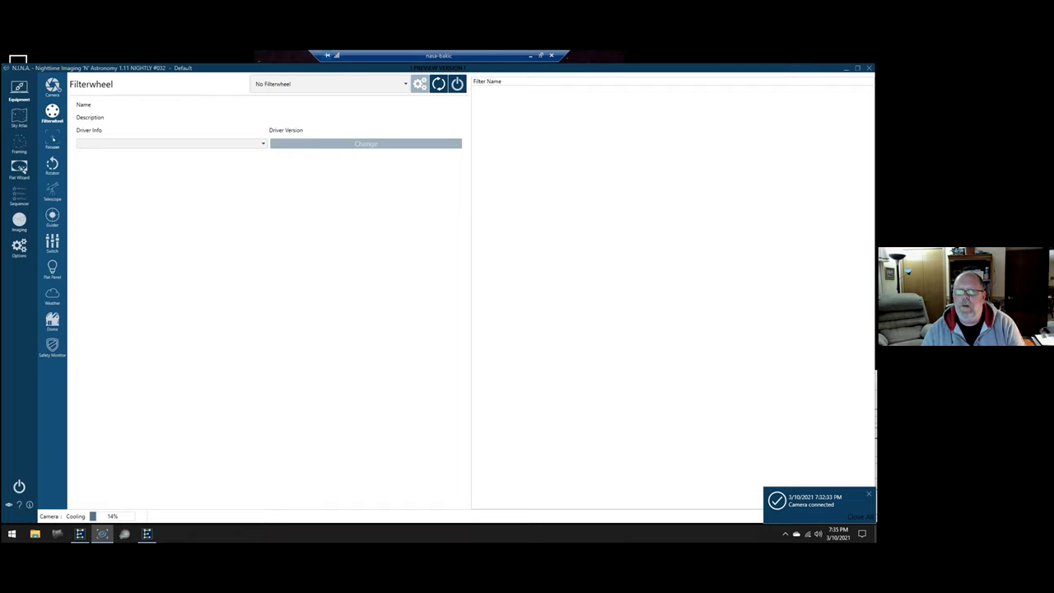
pyautogui.click(52, 140)
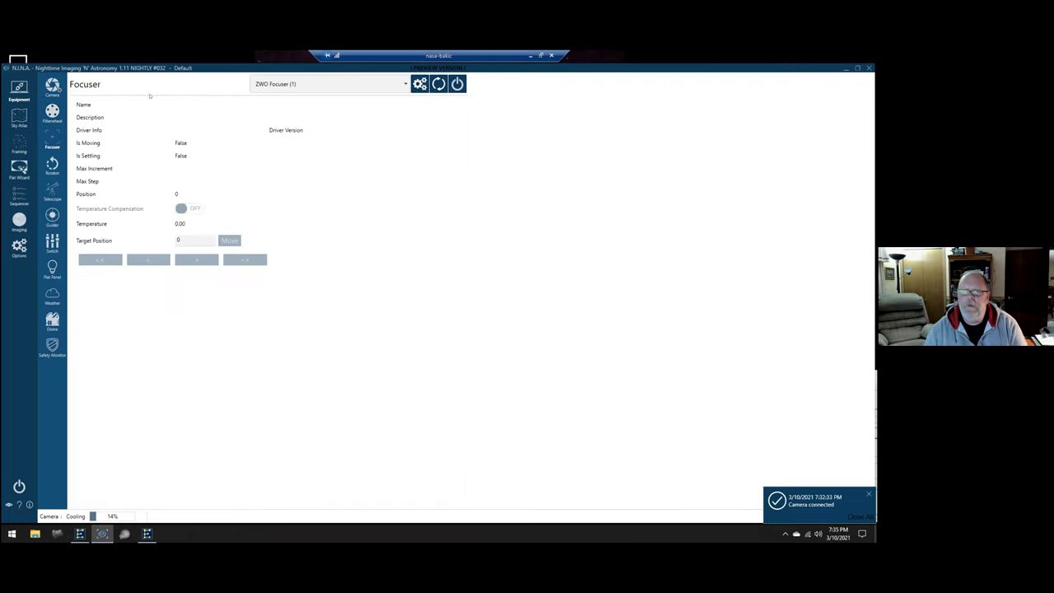
pyautogui.click(404, 84)
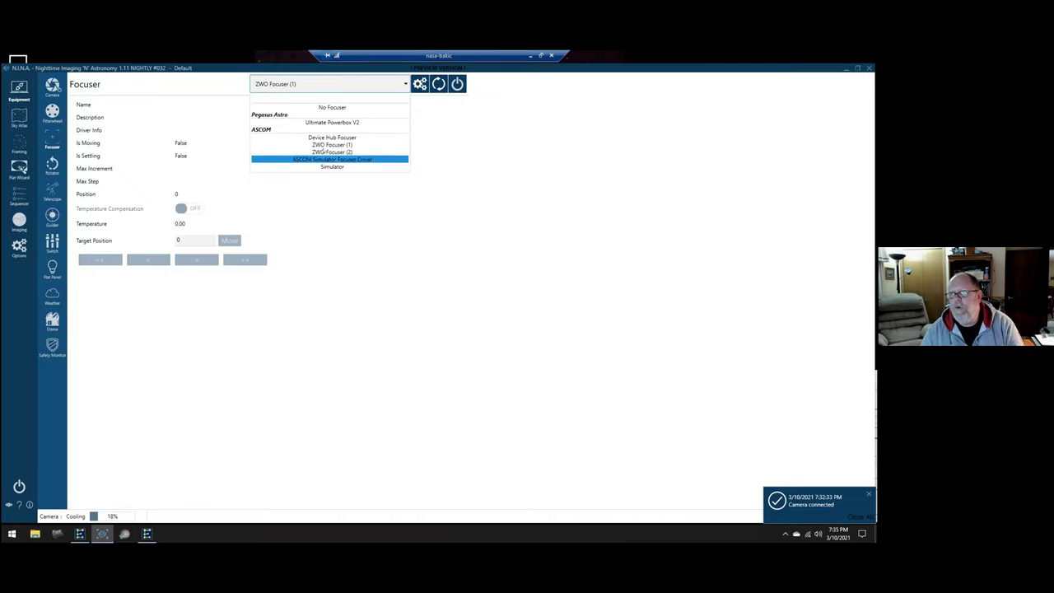
pyautogui.click(509, 181)
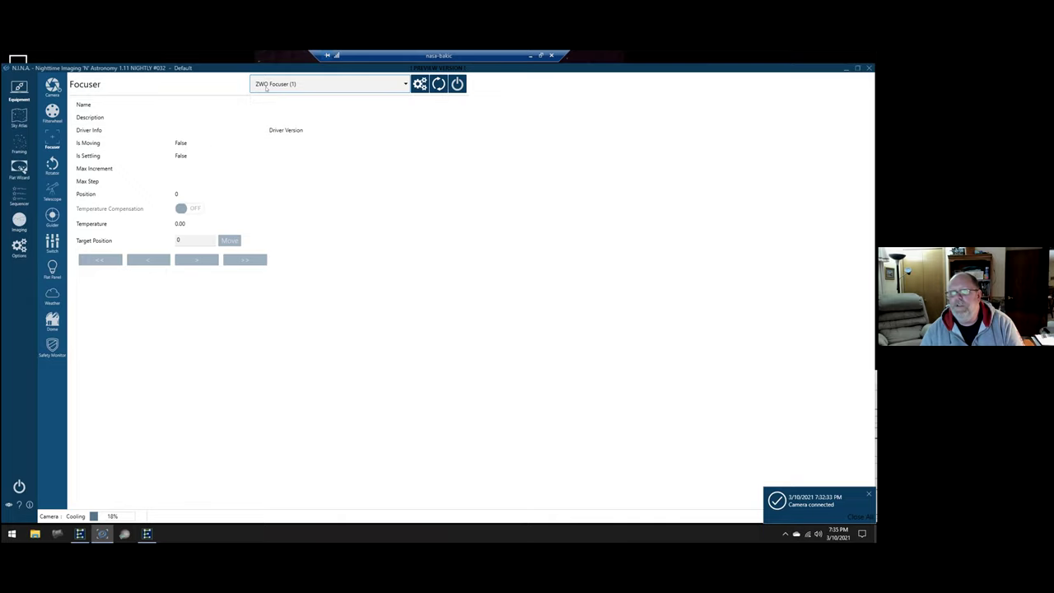
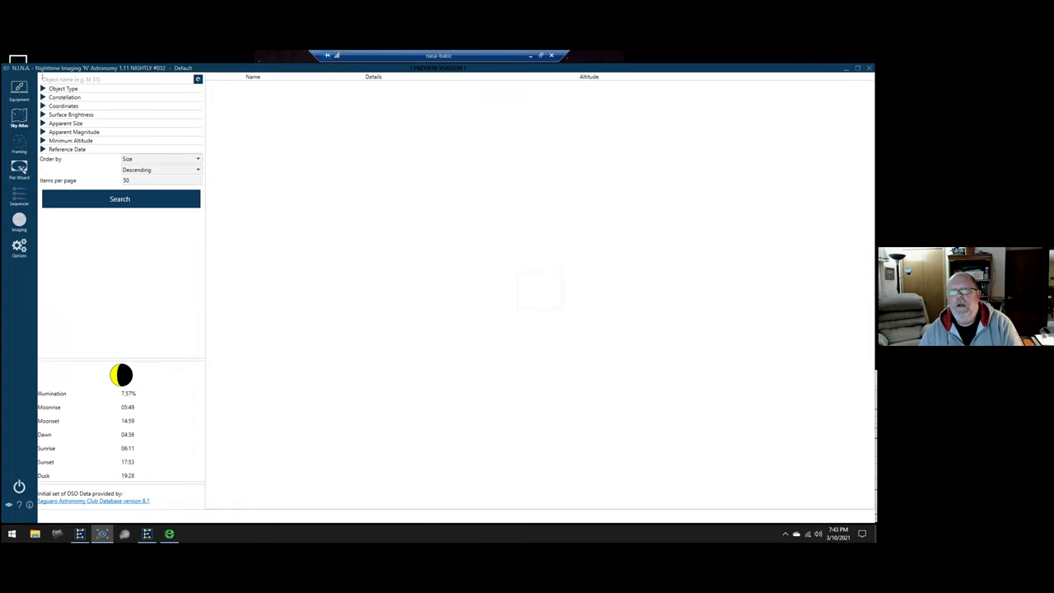
# - Search the Sky Atlas for objects of type Globular Cluster in the constellation Hercules
pyautogui.click(100, 78)
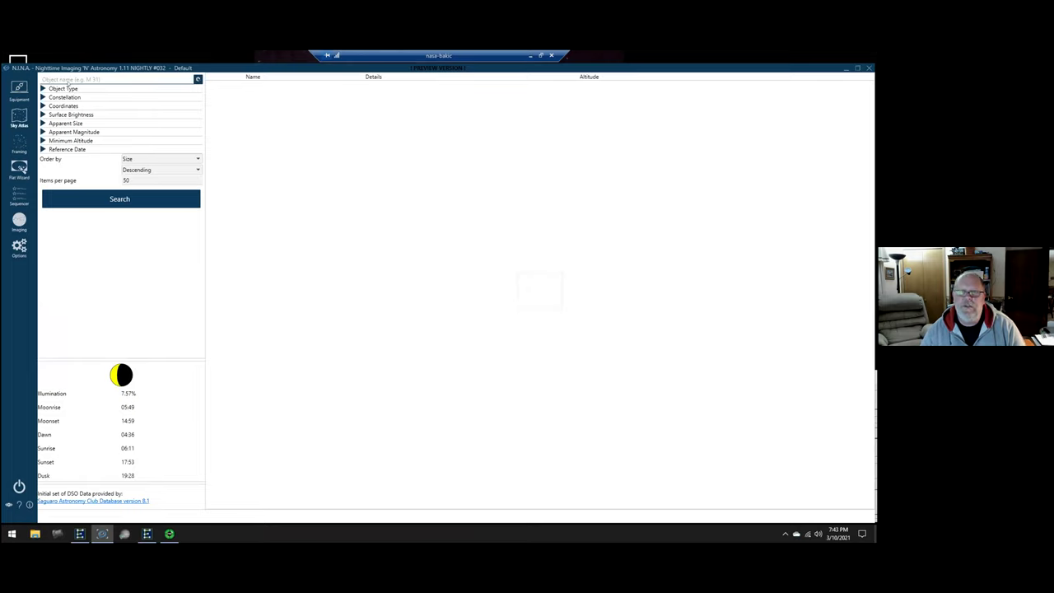
pyautogui.click(43, 88)
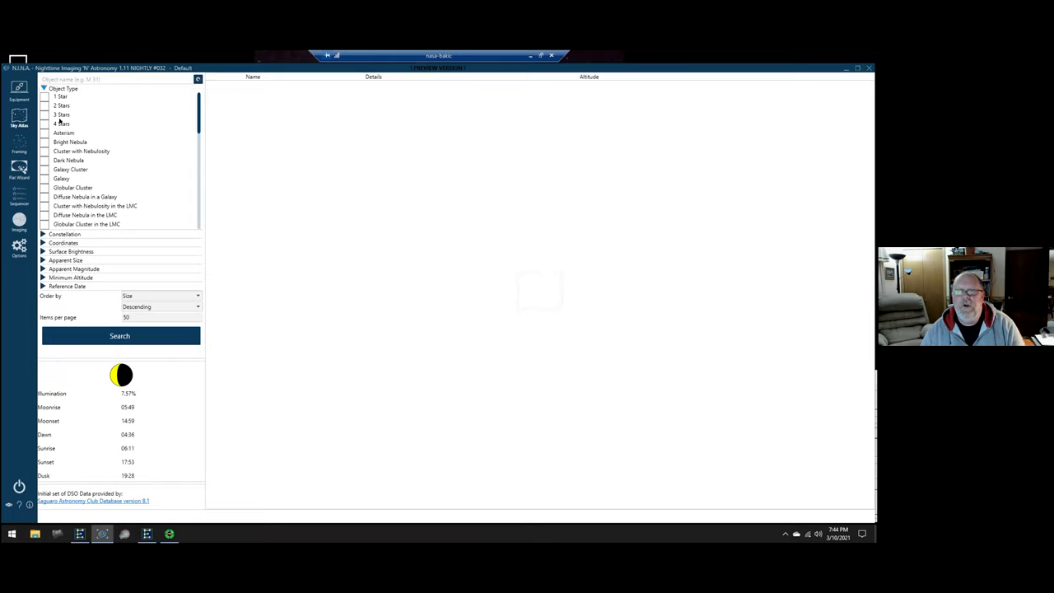
pyautogui.click(45, 188)
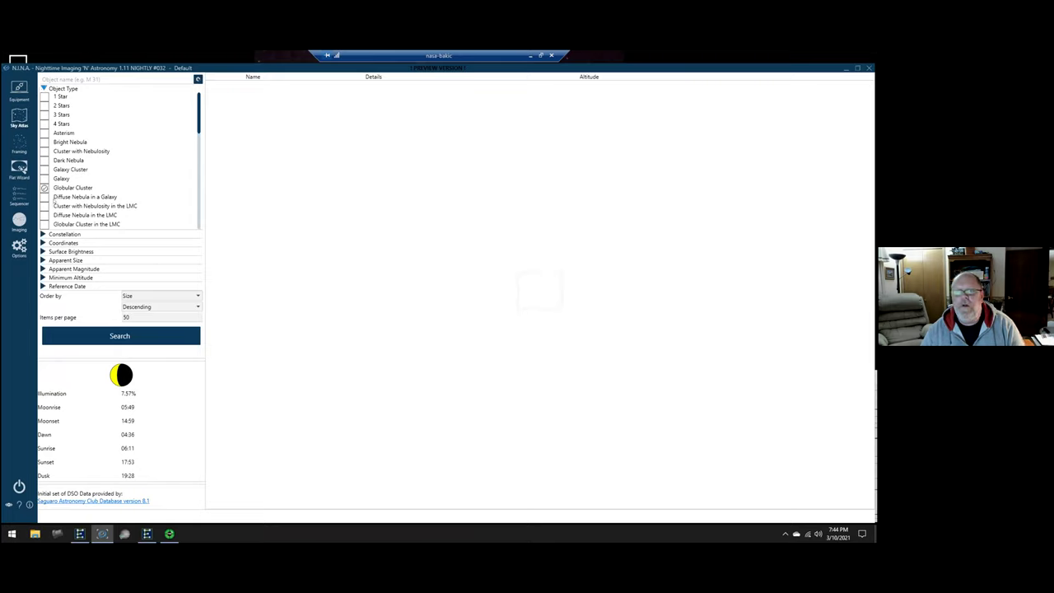
pyautogui.click(49, 234)
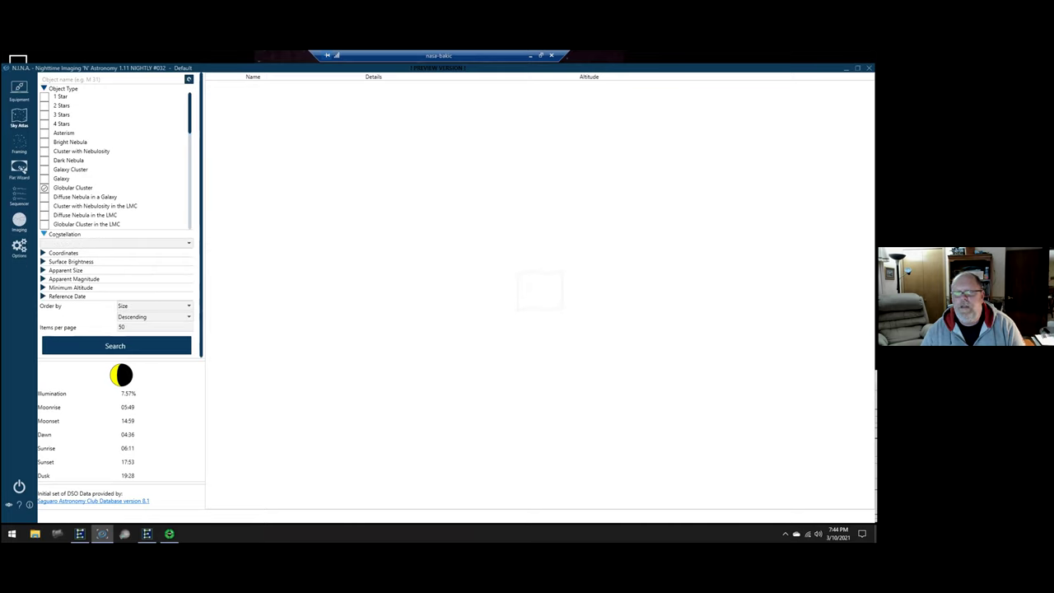
pyautogui.click(187, 243)
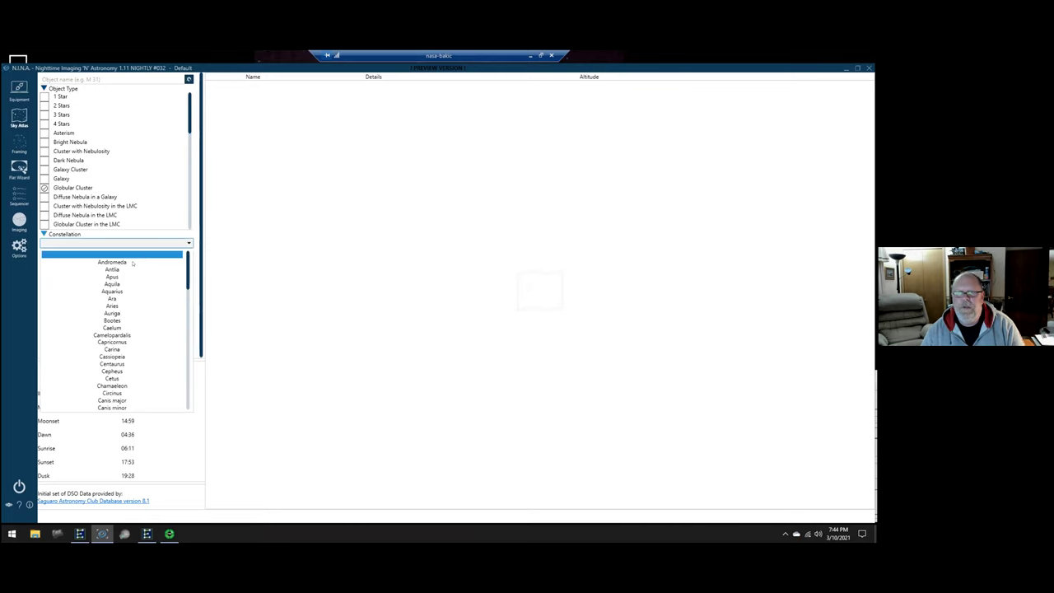
pyautogui.scroll(-5, 118, 341)
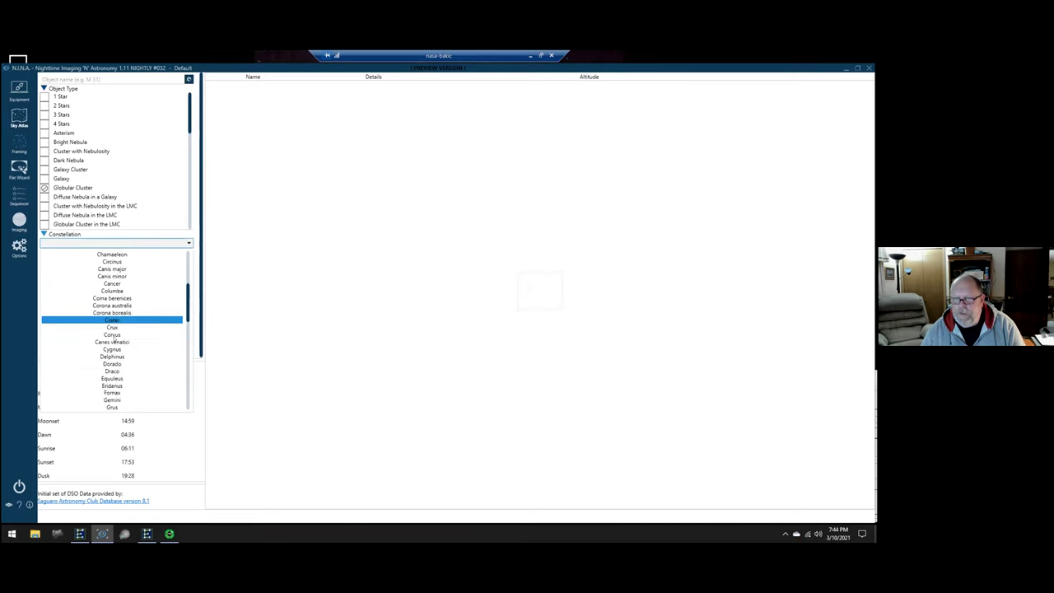
pyautogui.click(113, 349)
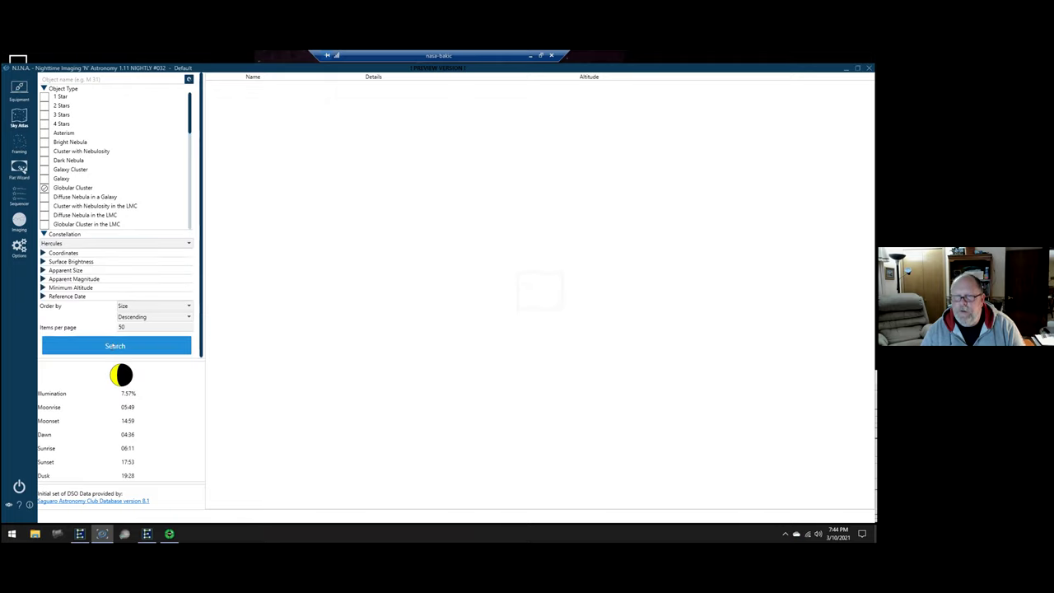
pyautogui.click(115, 347)
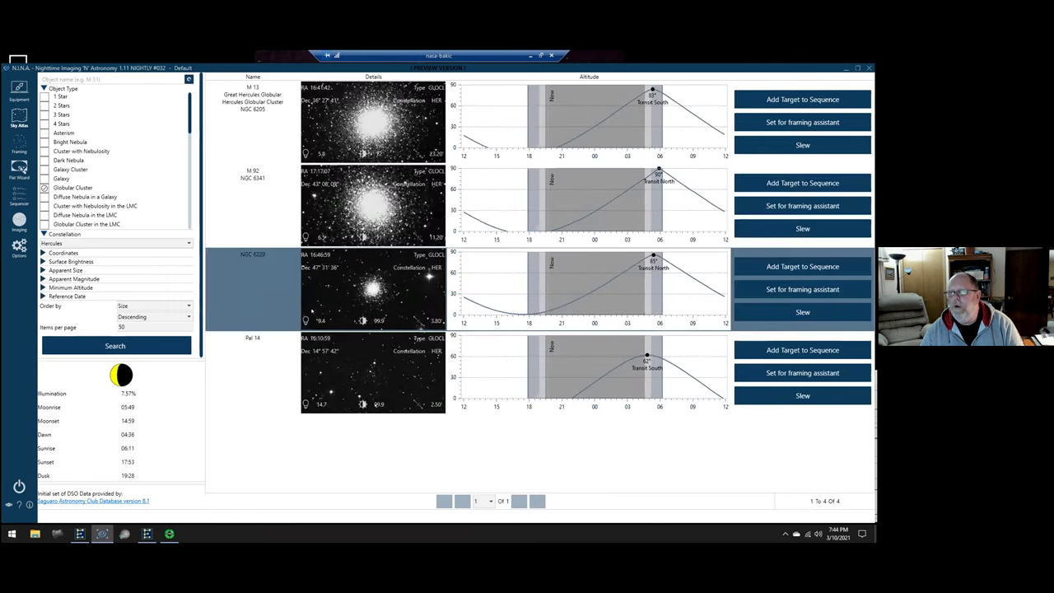
# - Look through the other object types offered as search filters, and collapse the object type and constellation filters
pyautogui.click(267, 200)
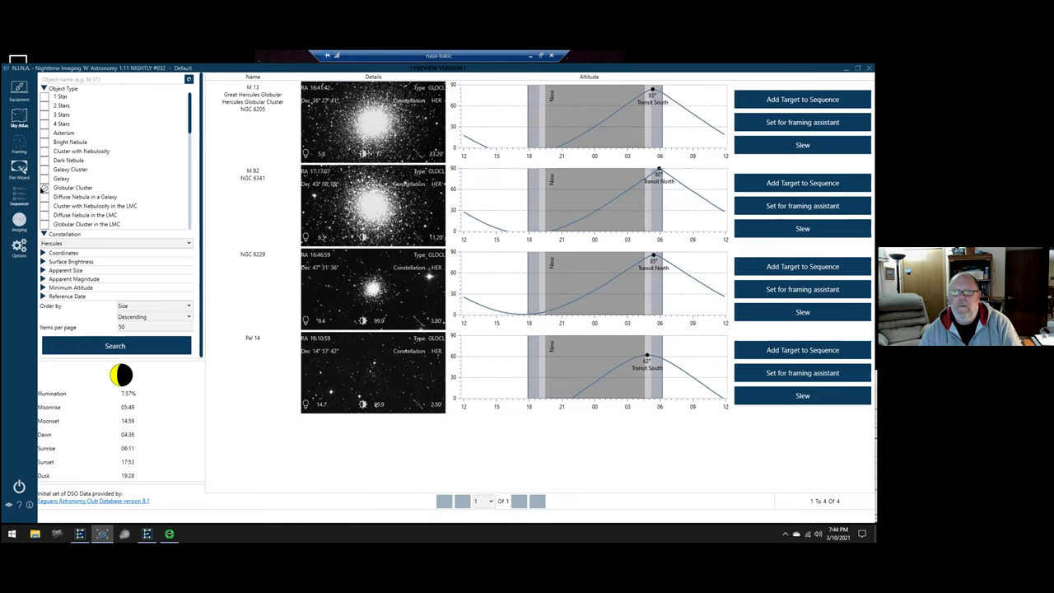
pyautogui.scroll(-4, 45, 189)
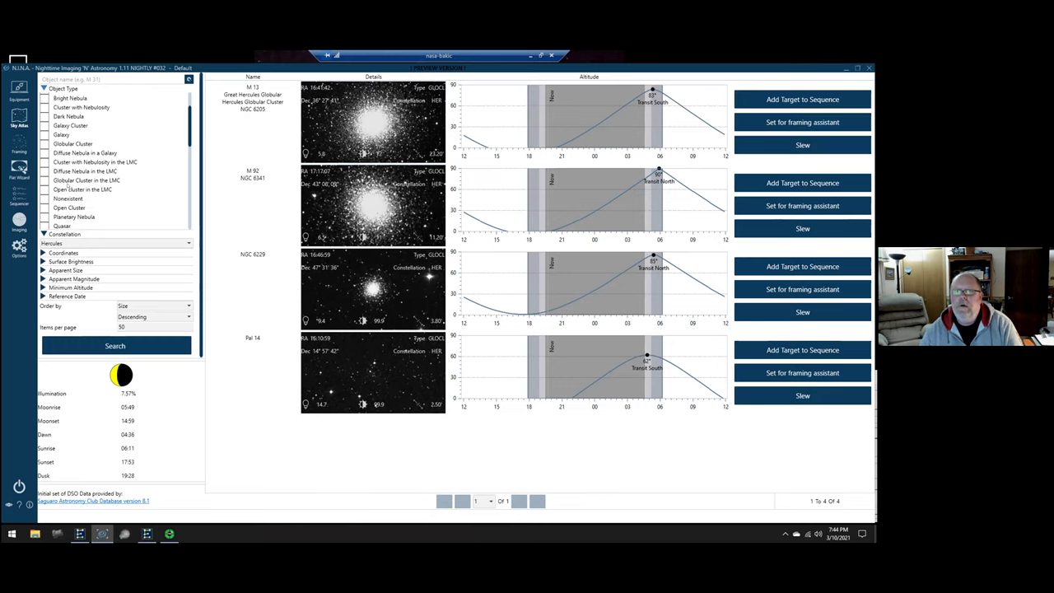
pyautogui.scroll(4, 66, 188)
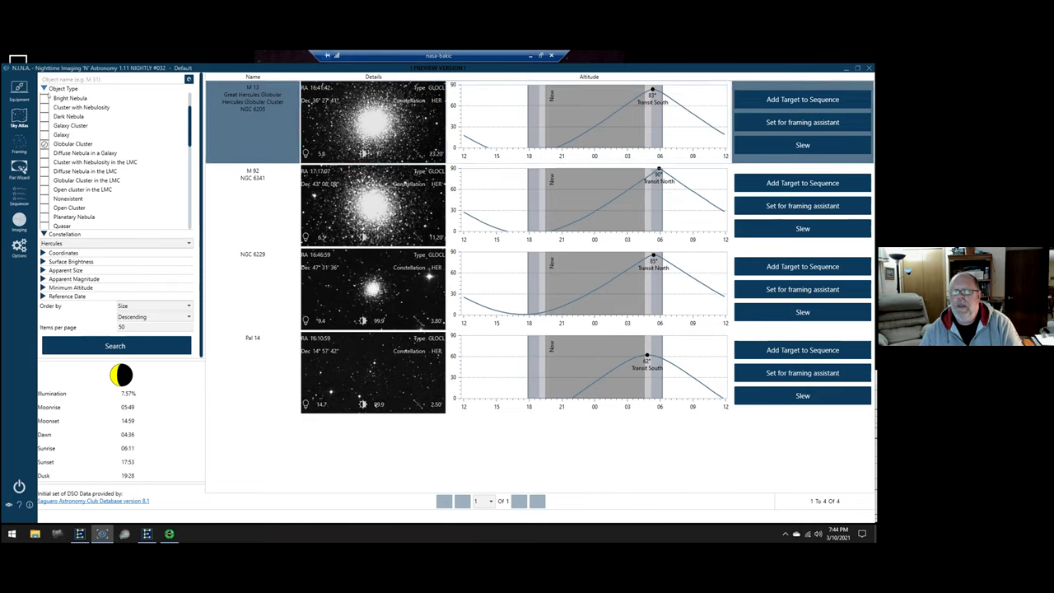
pyautogui.scroll(-2, 76, 180)
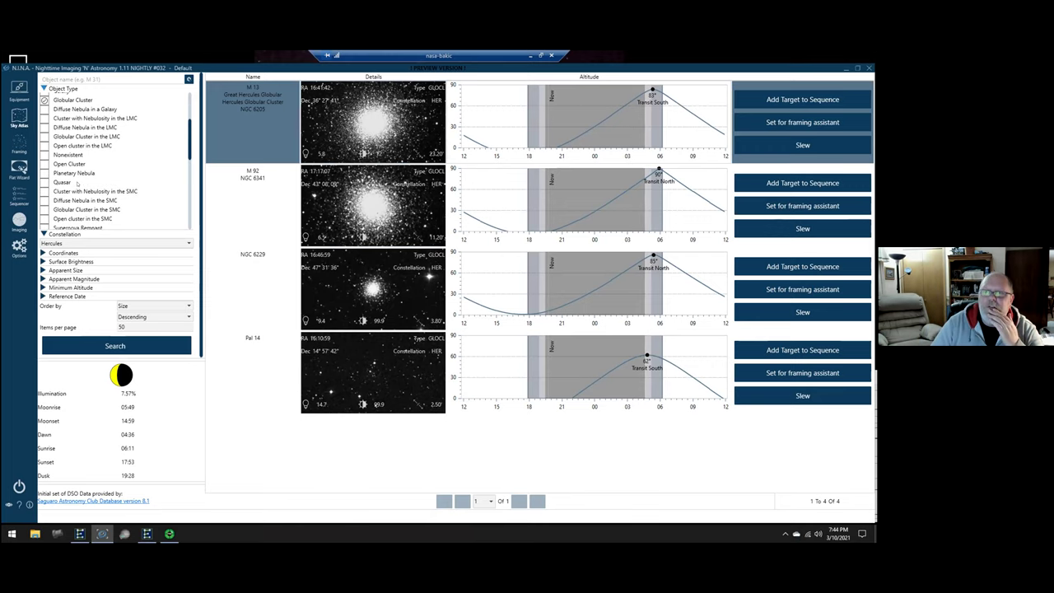
pyautogui.click(43, 88)
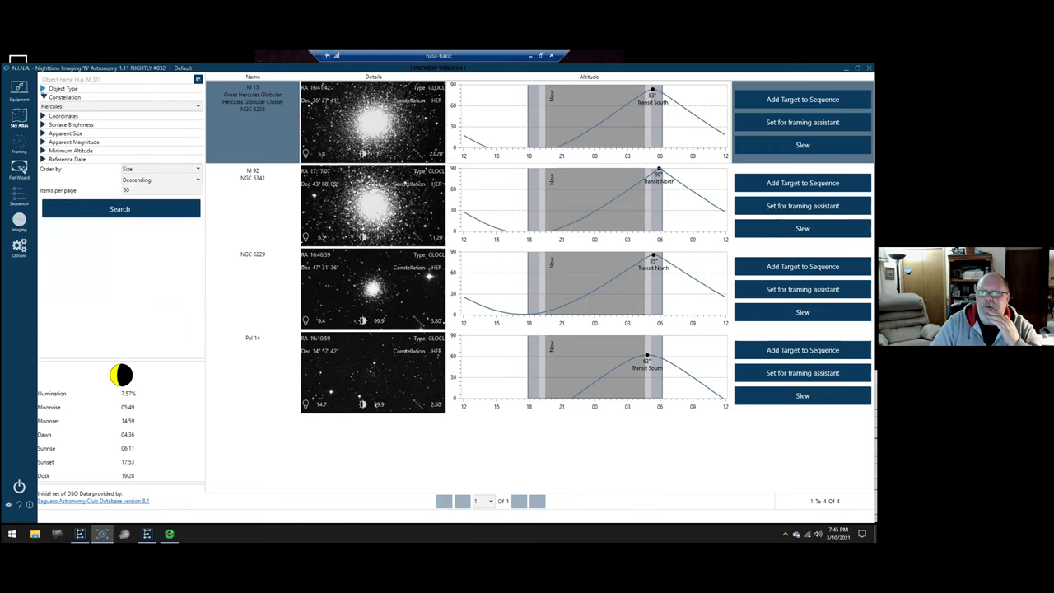
pyautogui.click(44, 97)
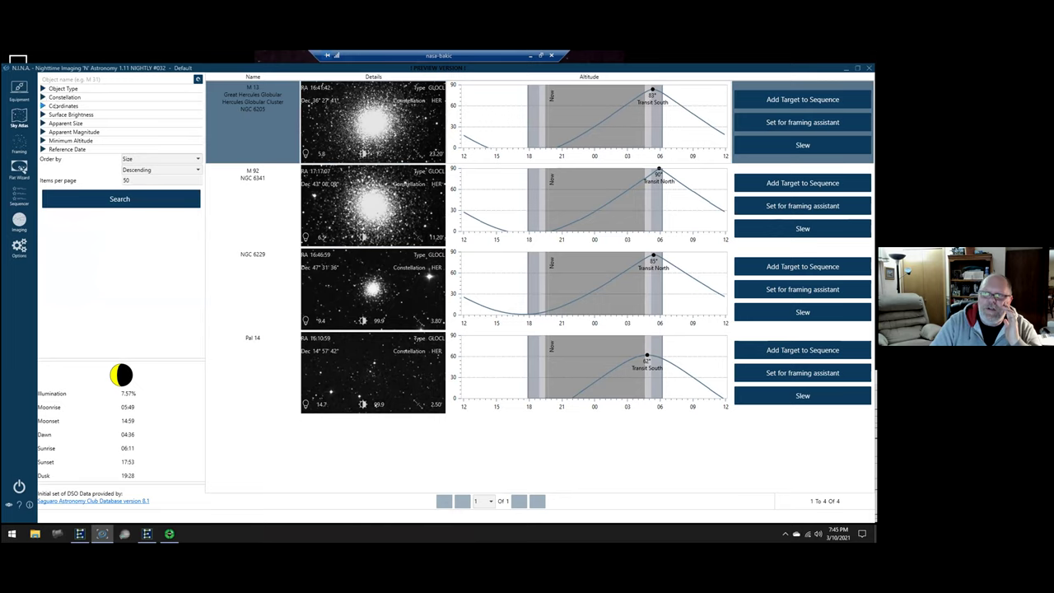
# - Examine the coordinates, surface brightness and reference date filters and the sort options, keeping the results ordered by size
pyautogui.click(44, 105)
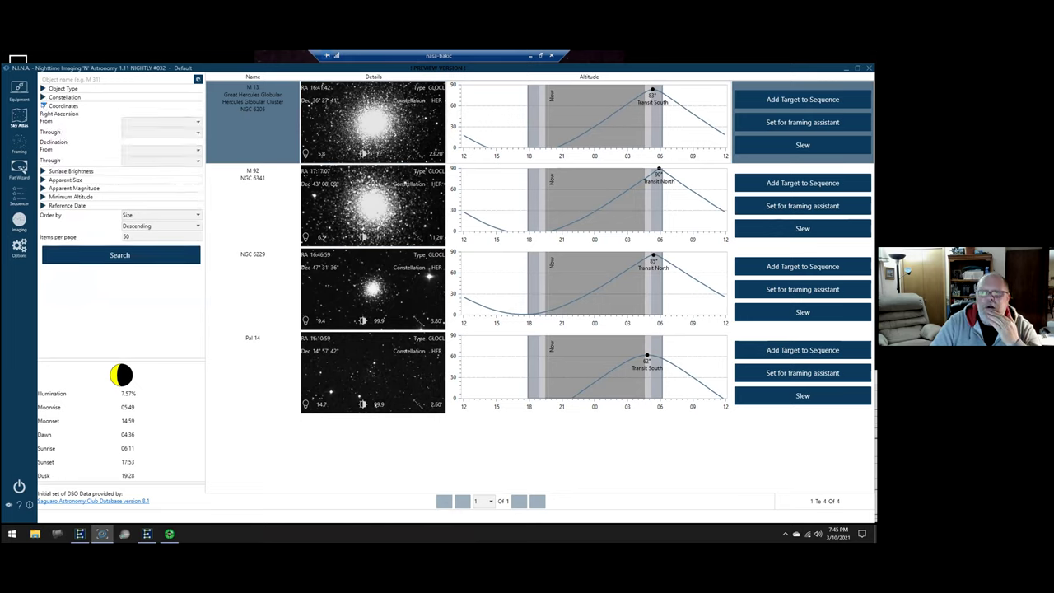
pyautogui.click(44, 106)
pyautogui.click(44, 115)
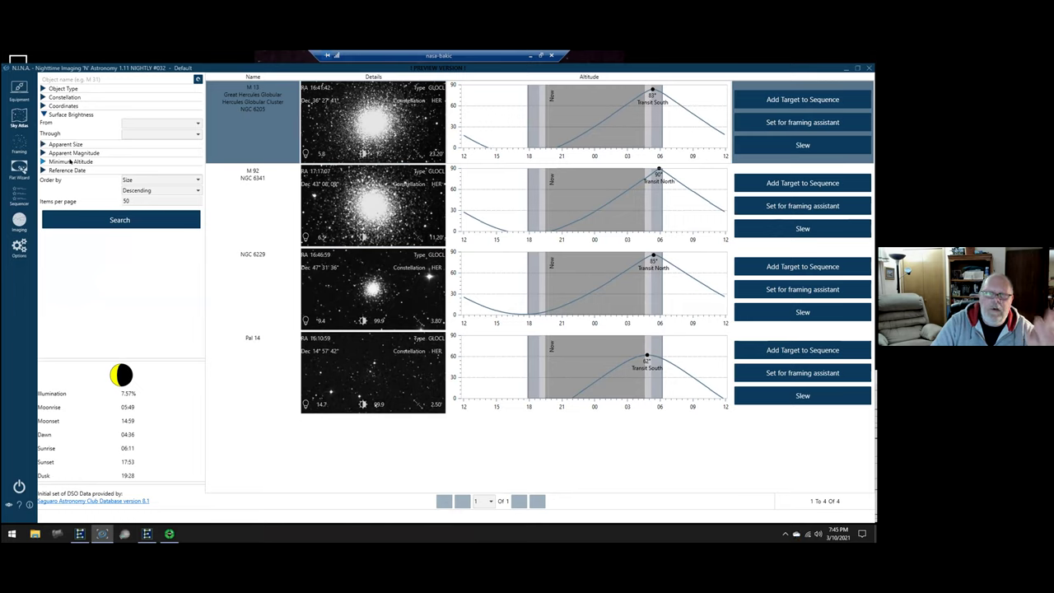
pyautogui.click(44, 170)
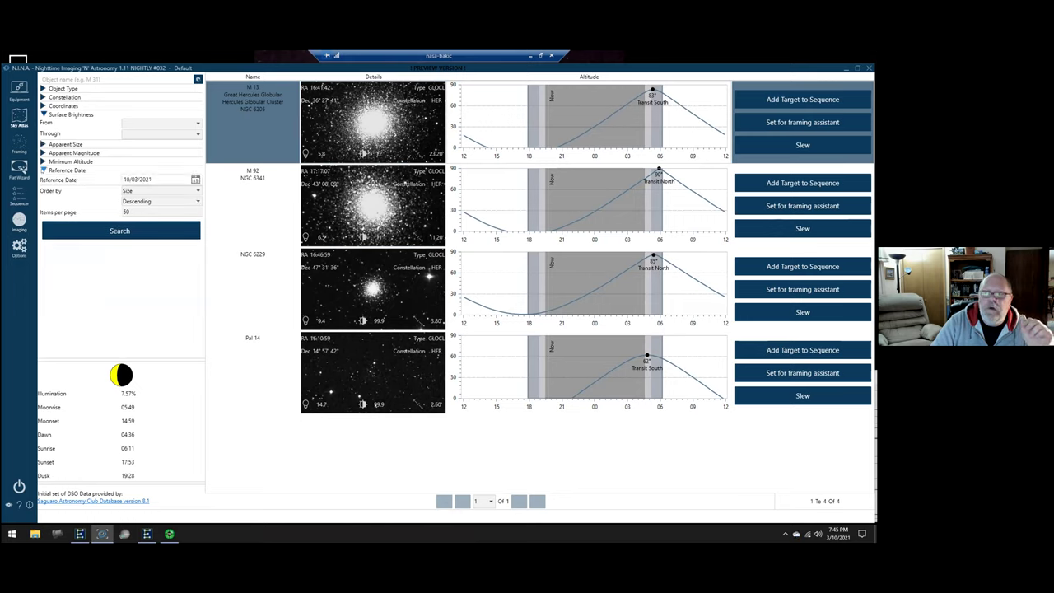
pyautogui.click(44, 169)
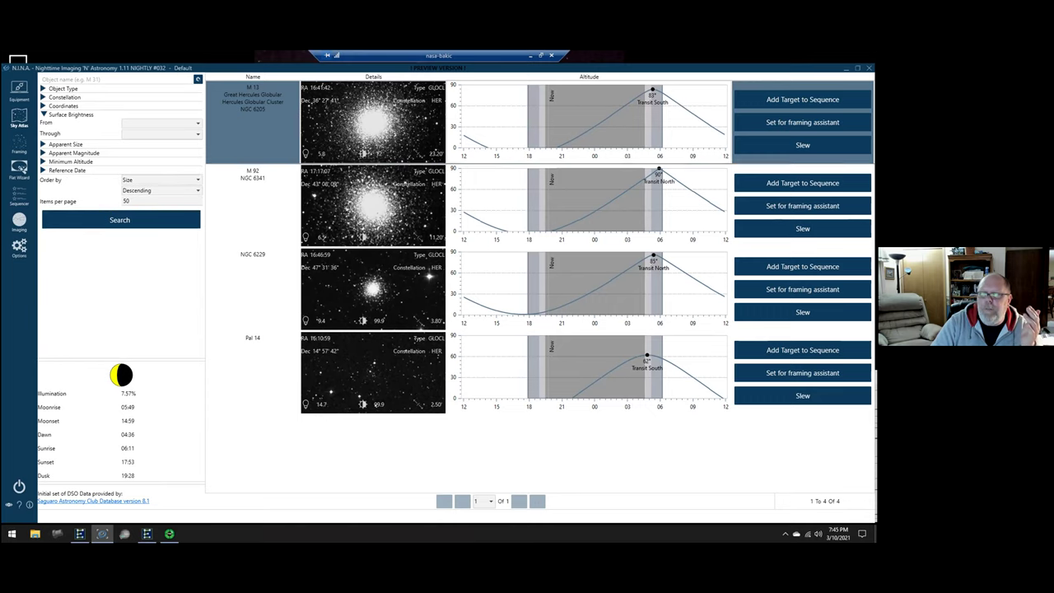
pyautogui.click(194, 179)
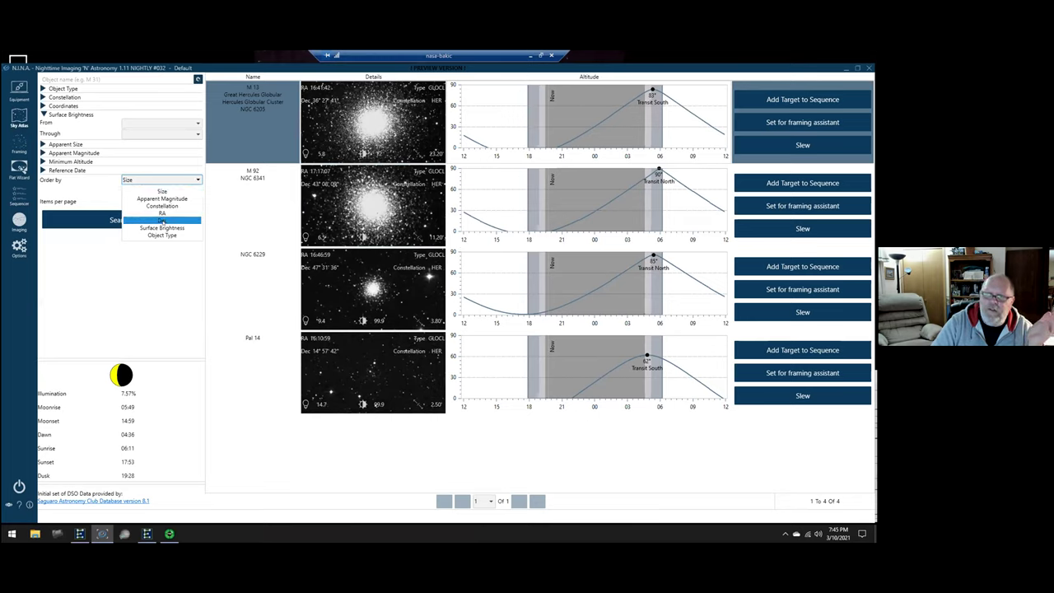
pyautogui.click(76, 239)
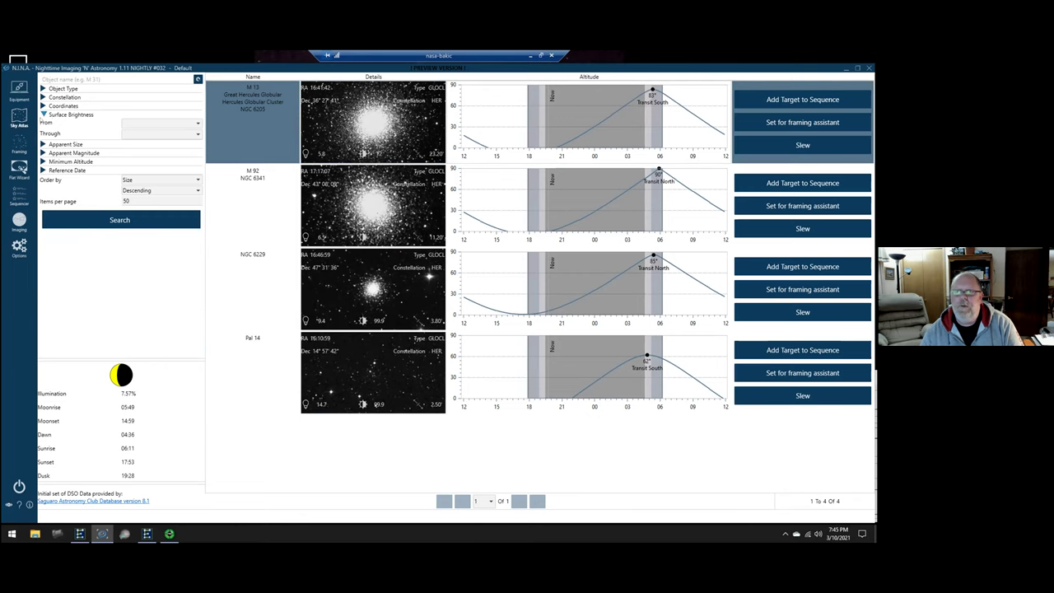
# - Collapse the surface brightness filter, expand the constellation filter, and send M 13 to the framing assistant
pyautogui.click(45, 115)
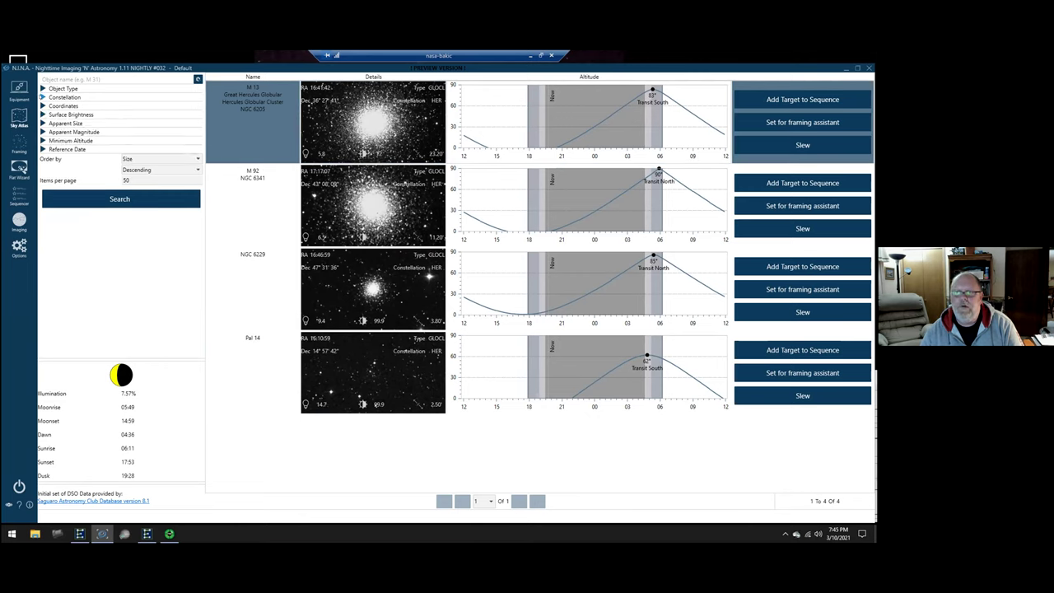
pyautogui.click(44, 97)
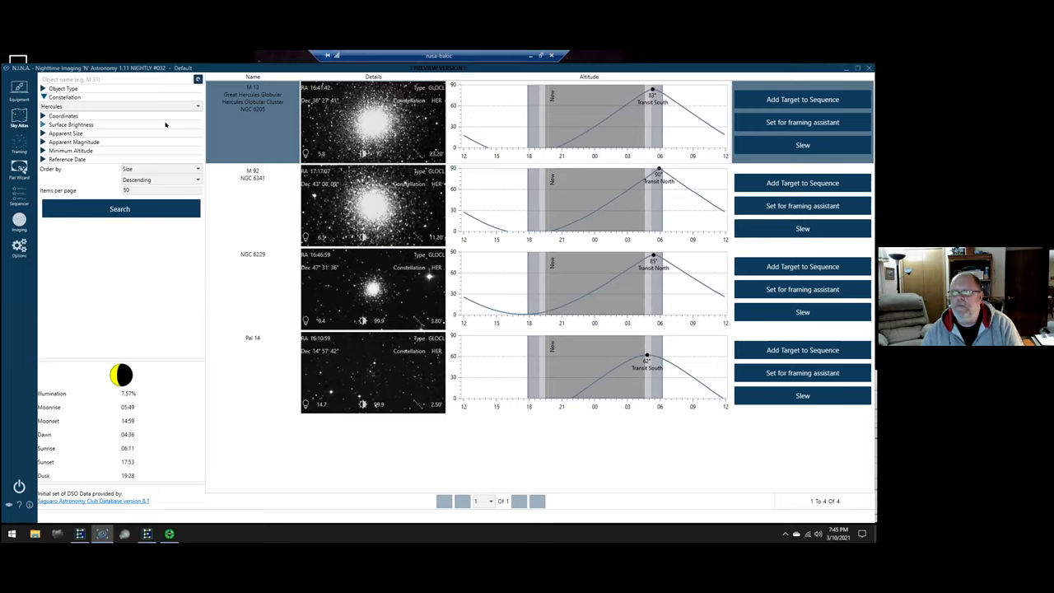
pyautogui.click(814, 122)
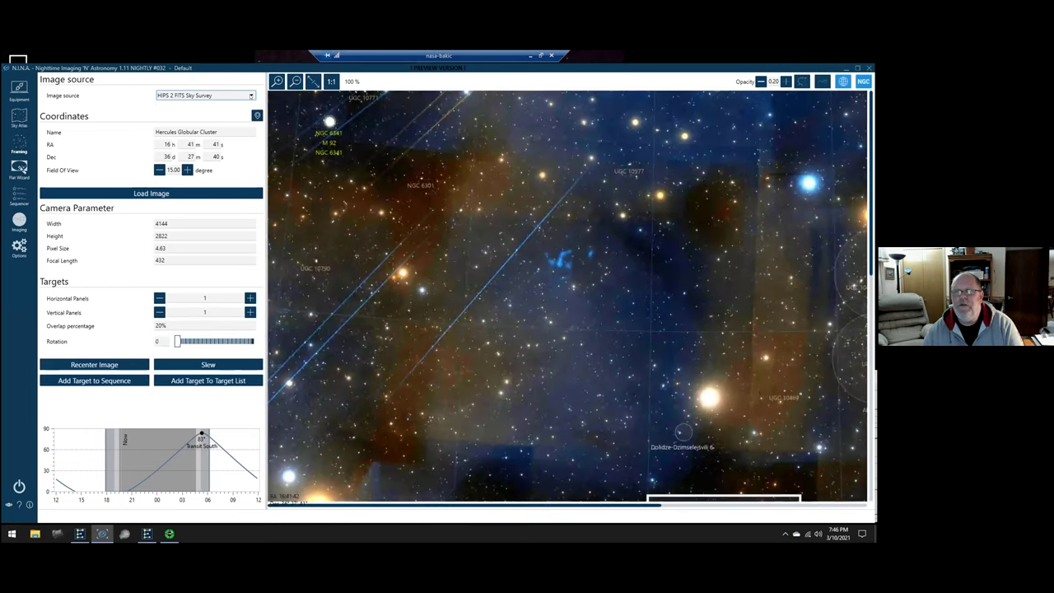
# - Keep HIPS 2 FITS Sky Survey as the image source and load the sky image for the Hercules Globular Cluster
pyautogui.click(189, 95)
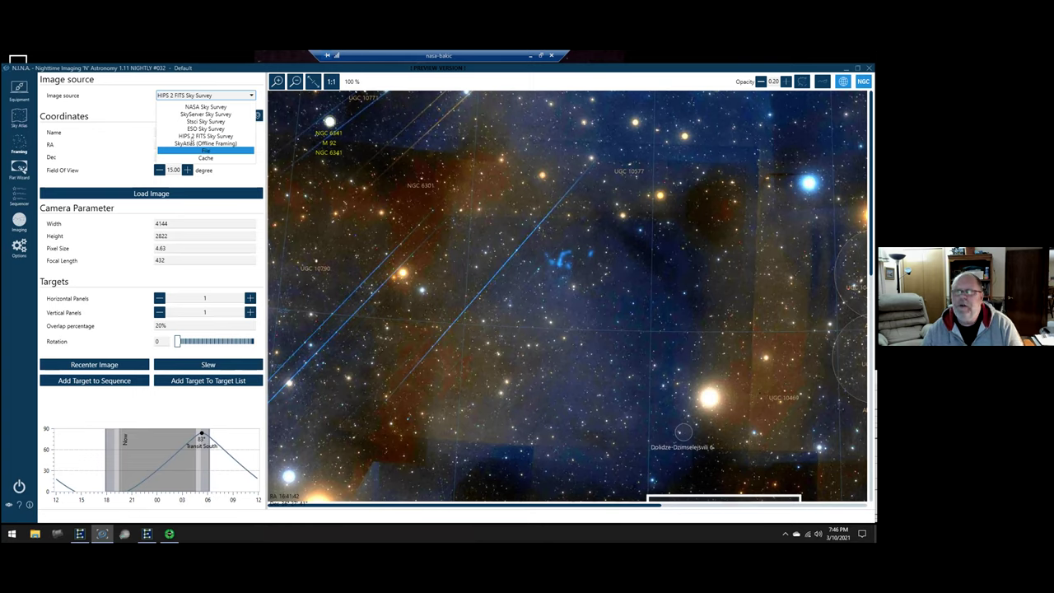
pyautogui.click(205, 136)
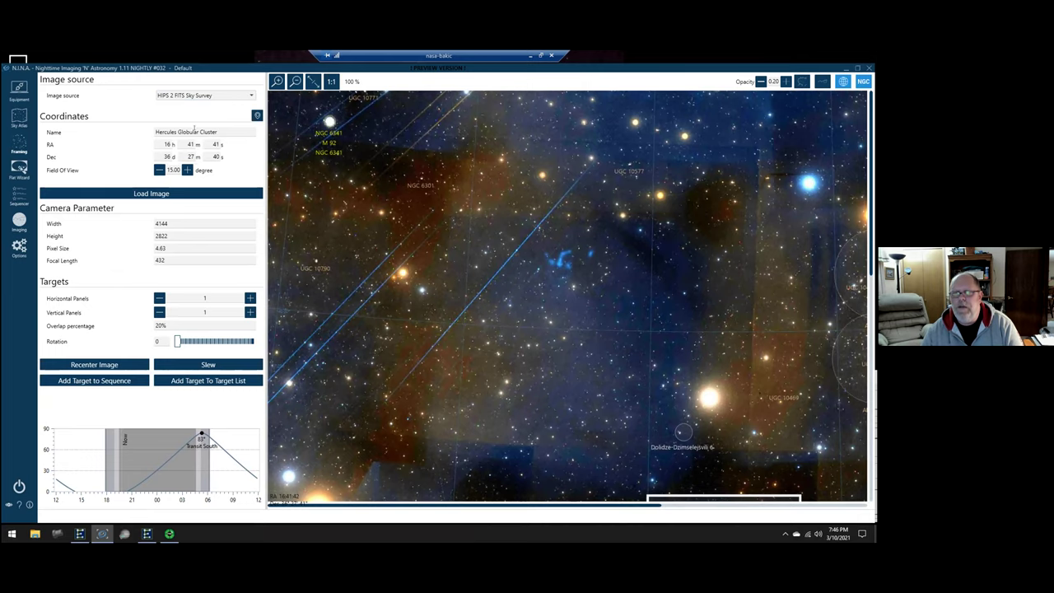
pyautogui.click(140, 193)
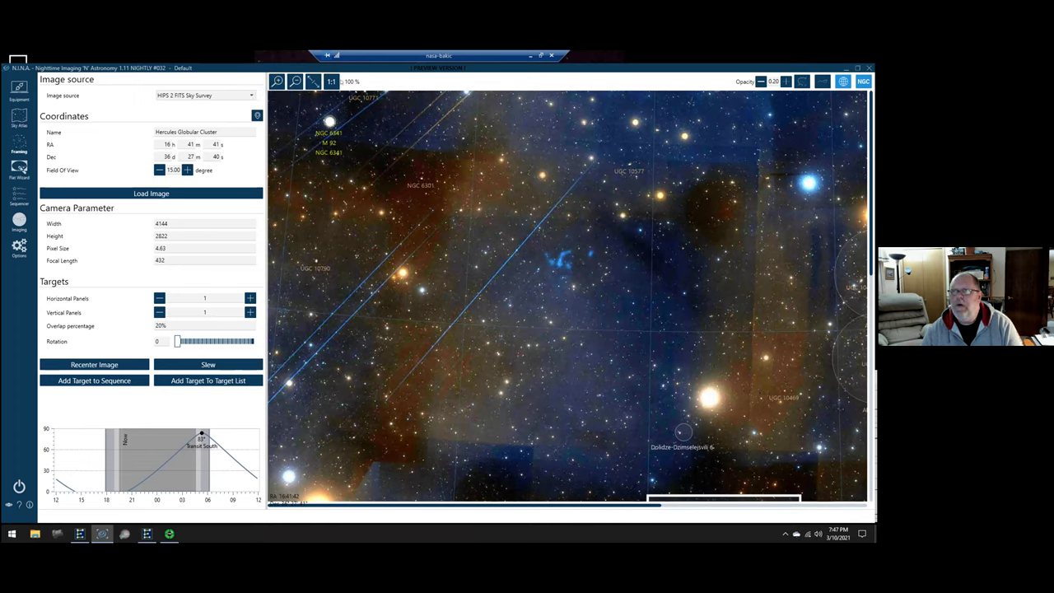
# - Shift the camera frame off M 13 and back around the cluster, and set its rotation to 40 degrees
pyautogui.click(313, 81)
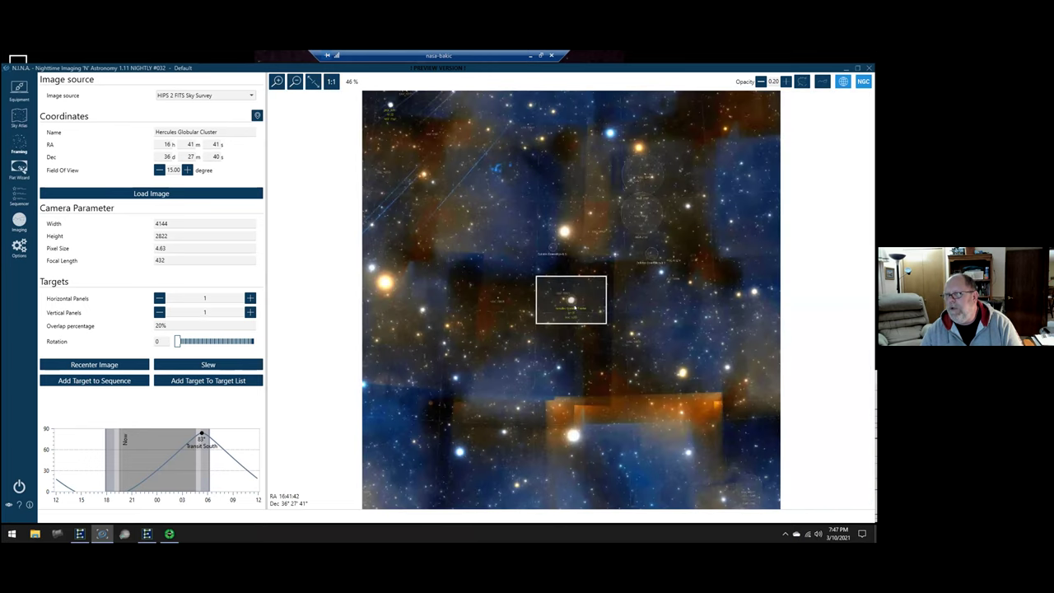
pyautogui.click(276, 81)
pyautogui.click(277, 80)
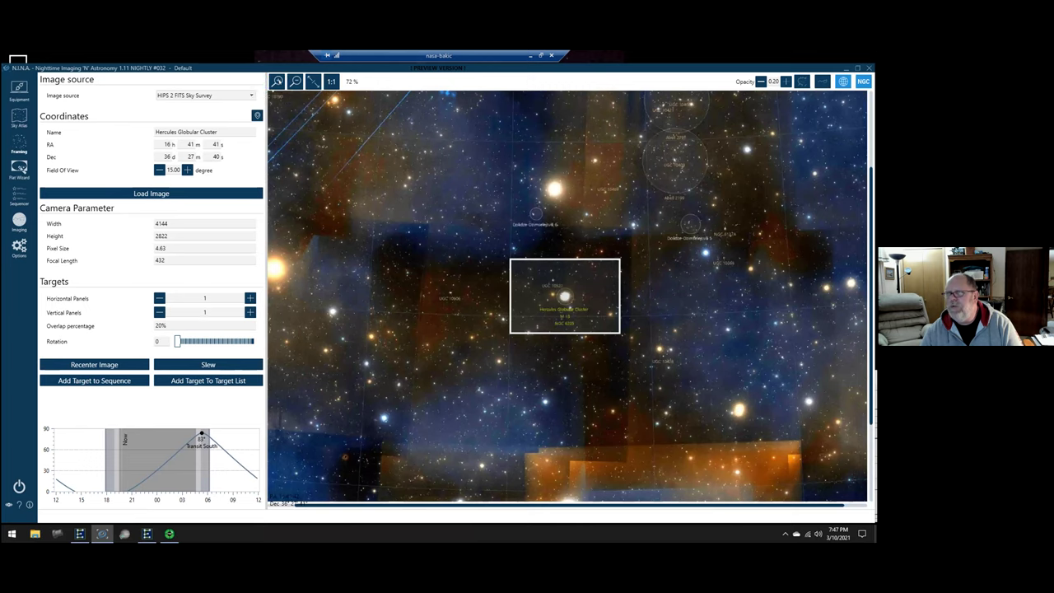
pyautogui.click(276, 81)
pyautogui.click(277, 81)
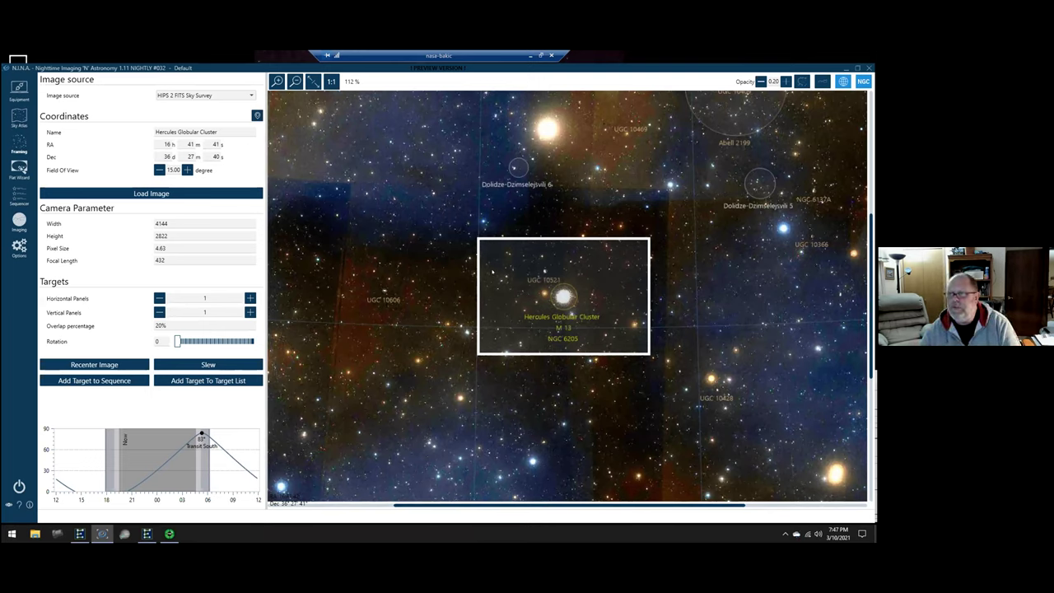
pyautogui.moveTo(549, 268); pyautogui.dragTo(502, 318)
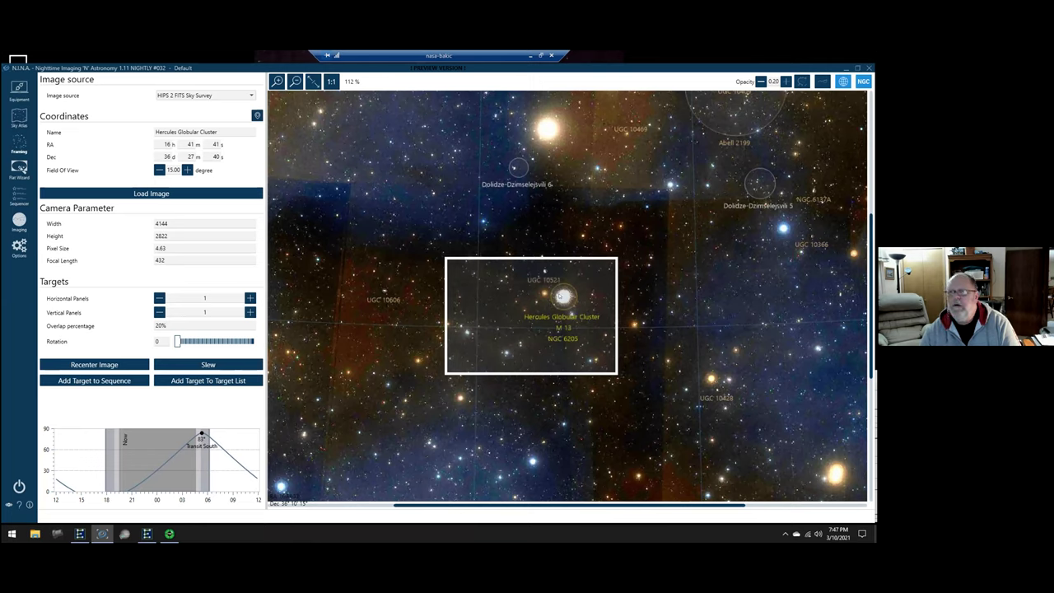
pyautogui.moveTo(512, 317); pyautogui.dragTo(543, 301)
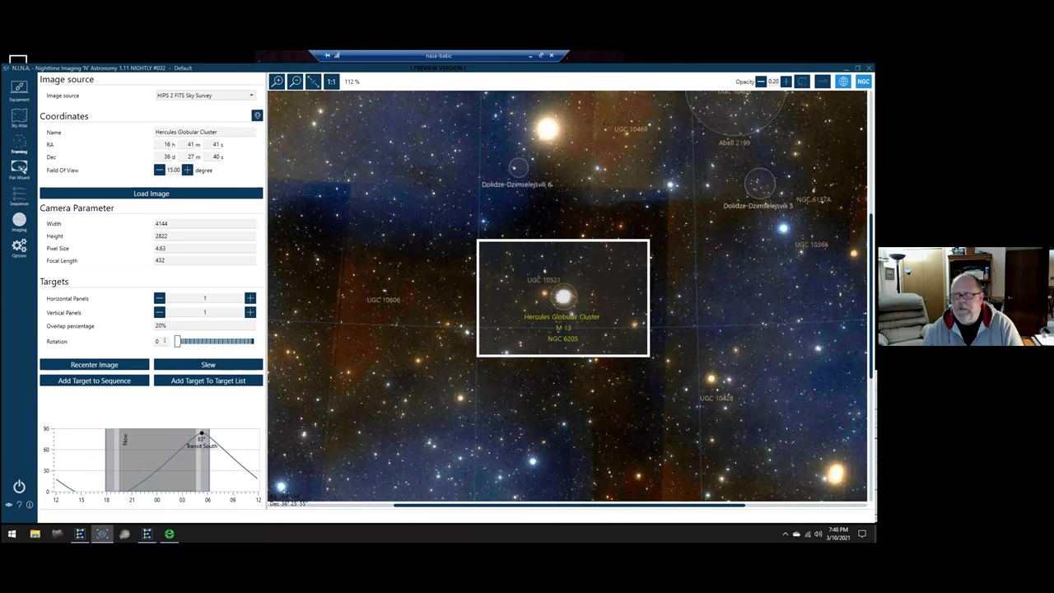
pyautogui.moveTo(176, 342); pyautogui.dragTo(184, 342)
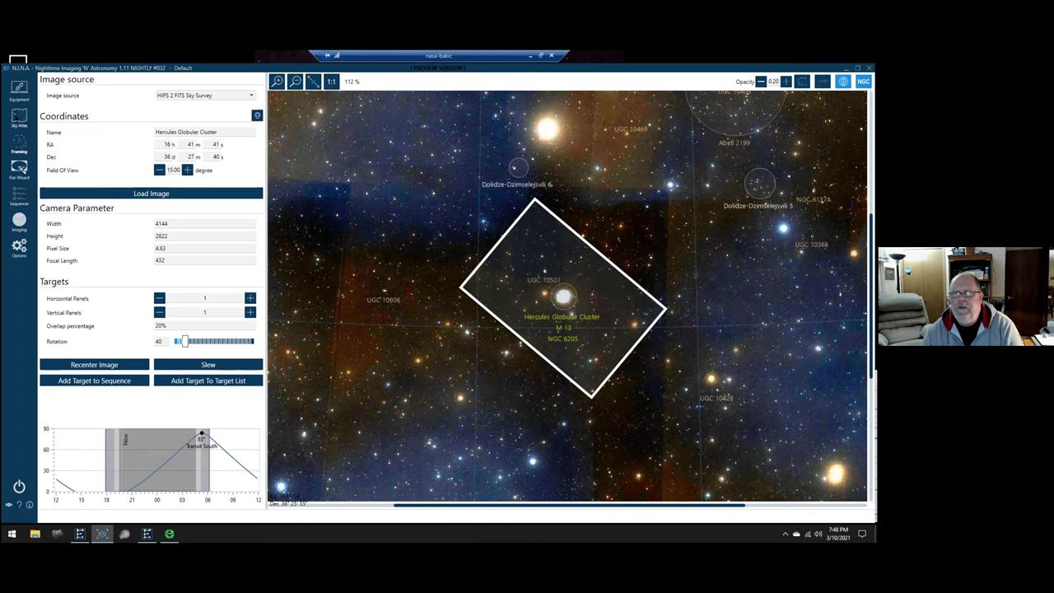
# - Return to the Sky Atlas, clear the Hercules constellation filter, and deselect the Globular Cluster object type
pyautogui.click(19, 118)
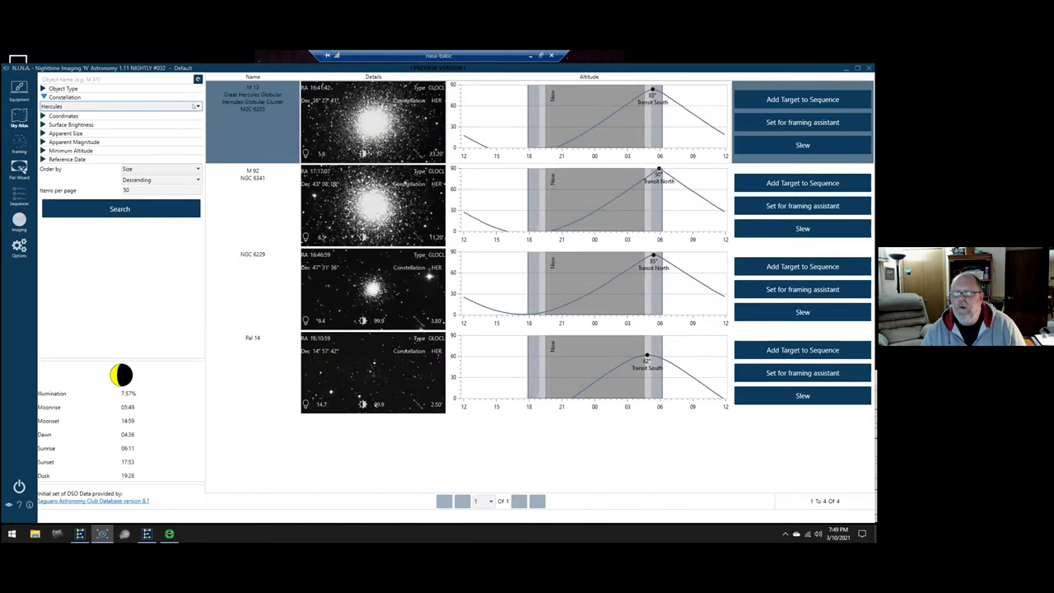
pyautogui.click(83, 107)
pyautogui.scroll(12, 178, 140)
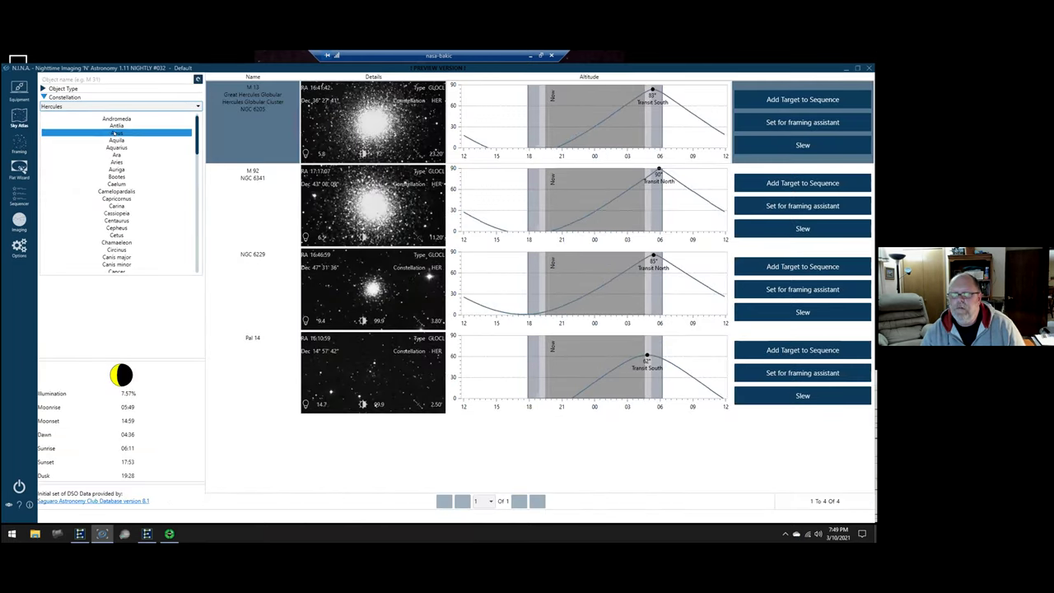
pyautogui.click(165, 118)
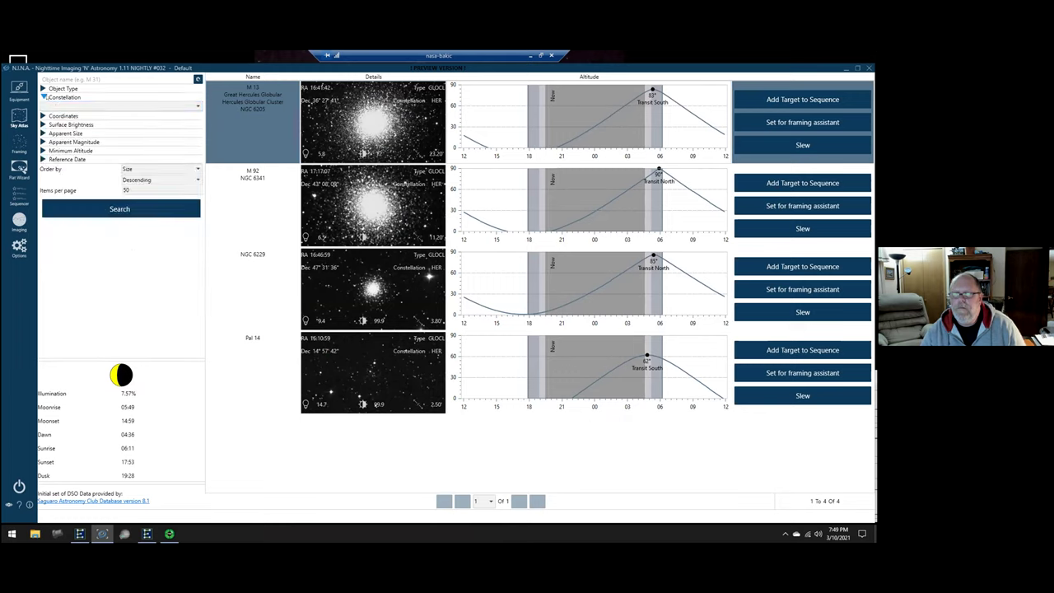
pyautogui.click(43, 97)
pyautogui.click(44, 88)
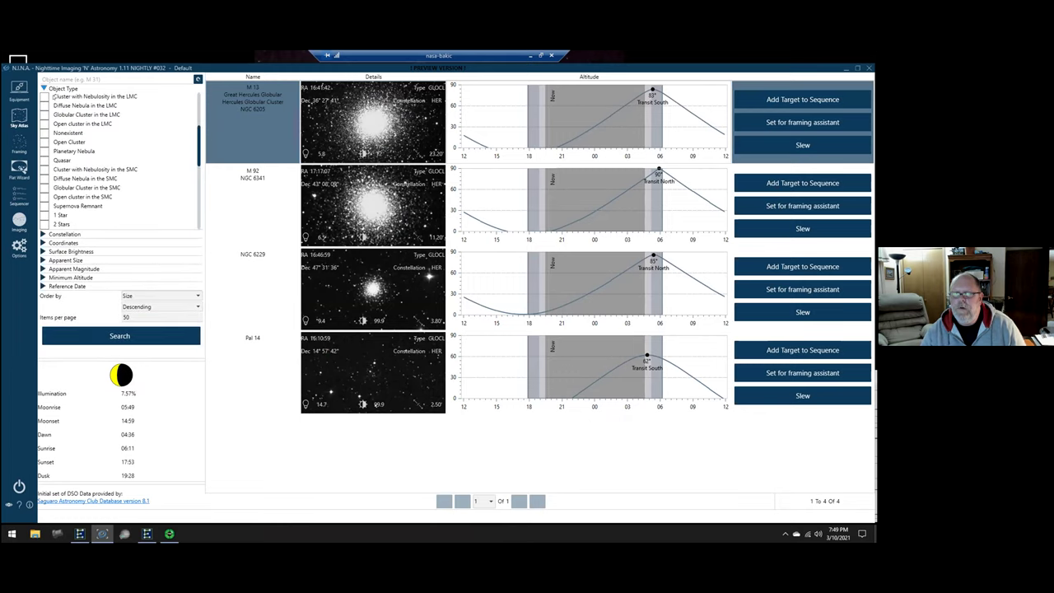
pyautogui.scroll(1, 111, 177)
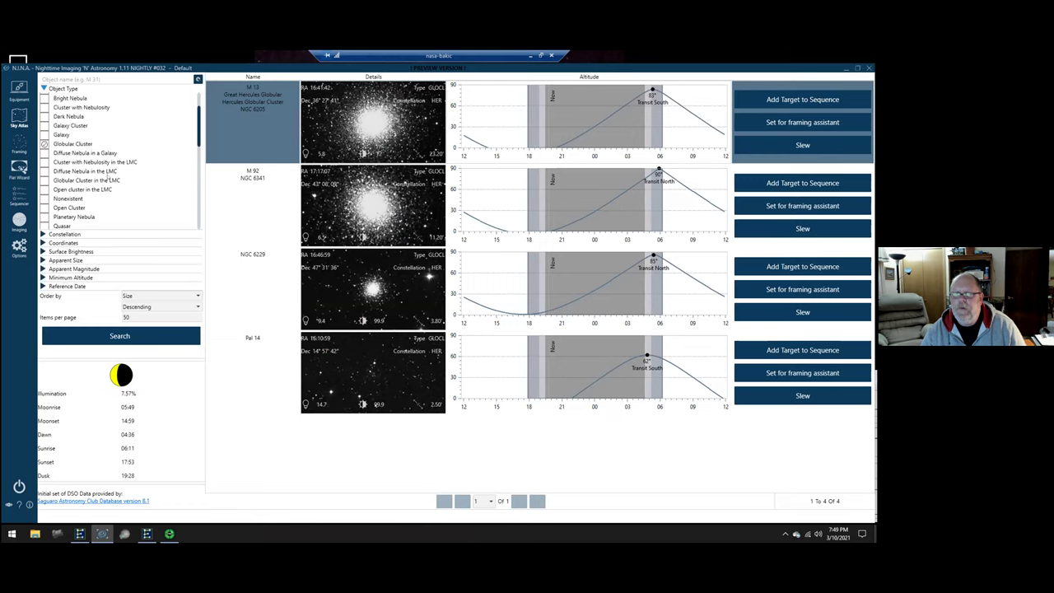
pyautogui.scroll(2, 111, 177)
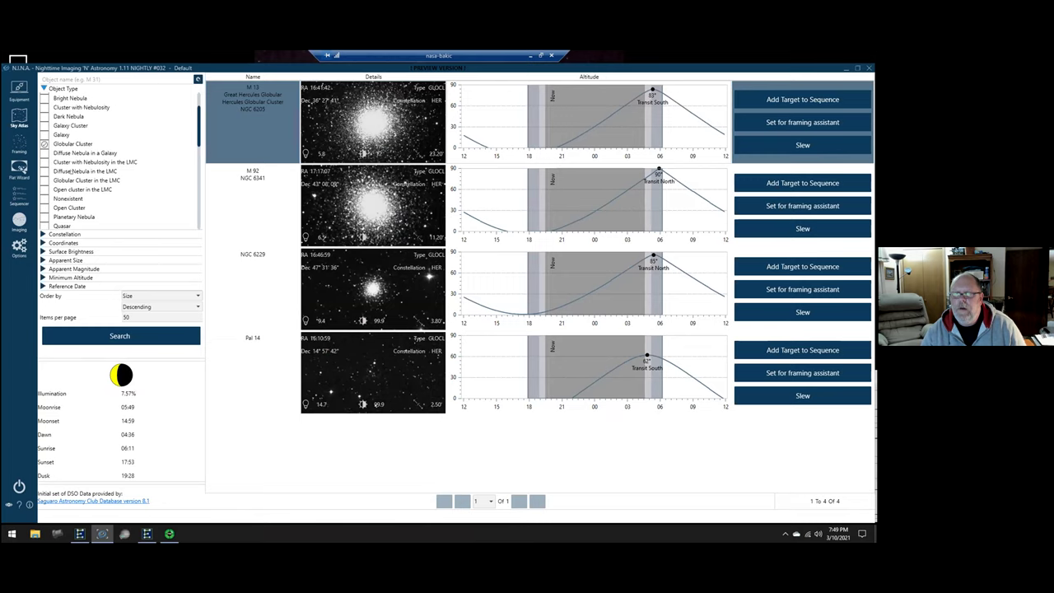
# - Search the Sky Atlas for M42 and send it to the framing assistant
pyautogui.click(80, 78)
pyautogui.write('M')
pyautogui.write('43')
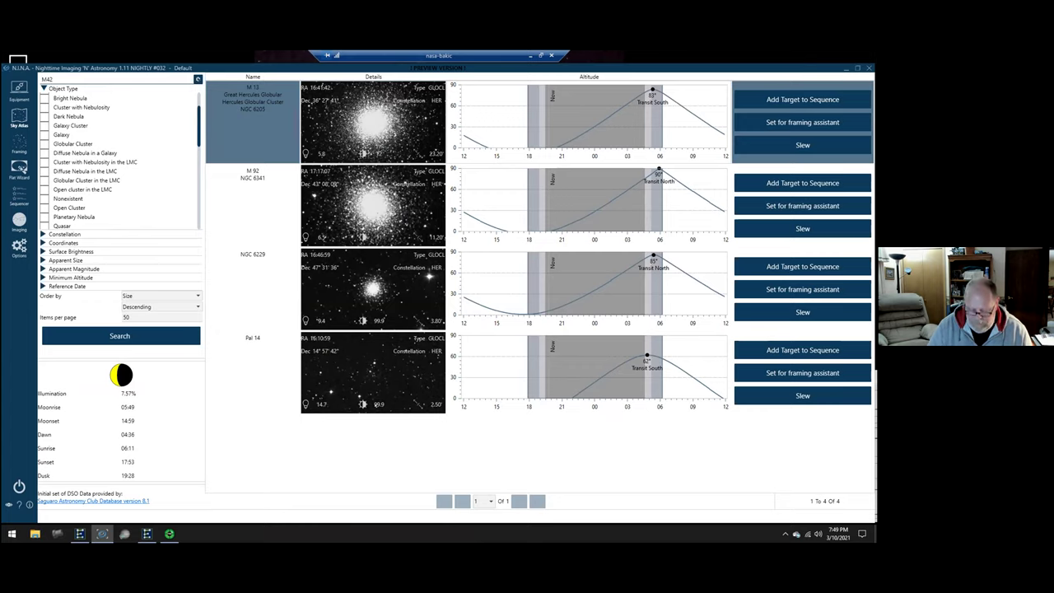
pyautogui.press('Return')
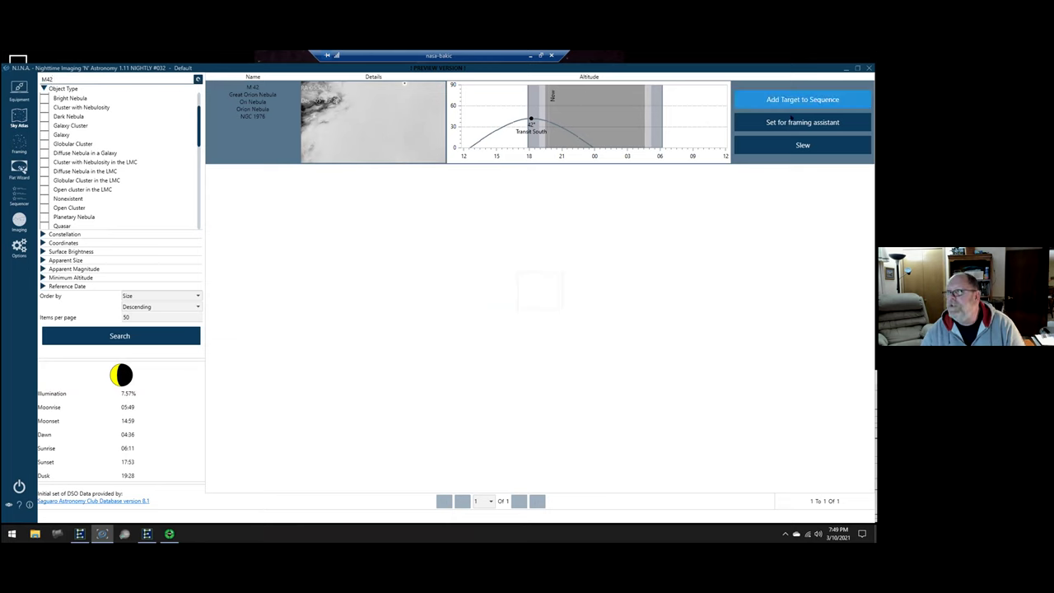
pyautogui.click(791, 122)
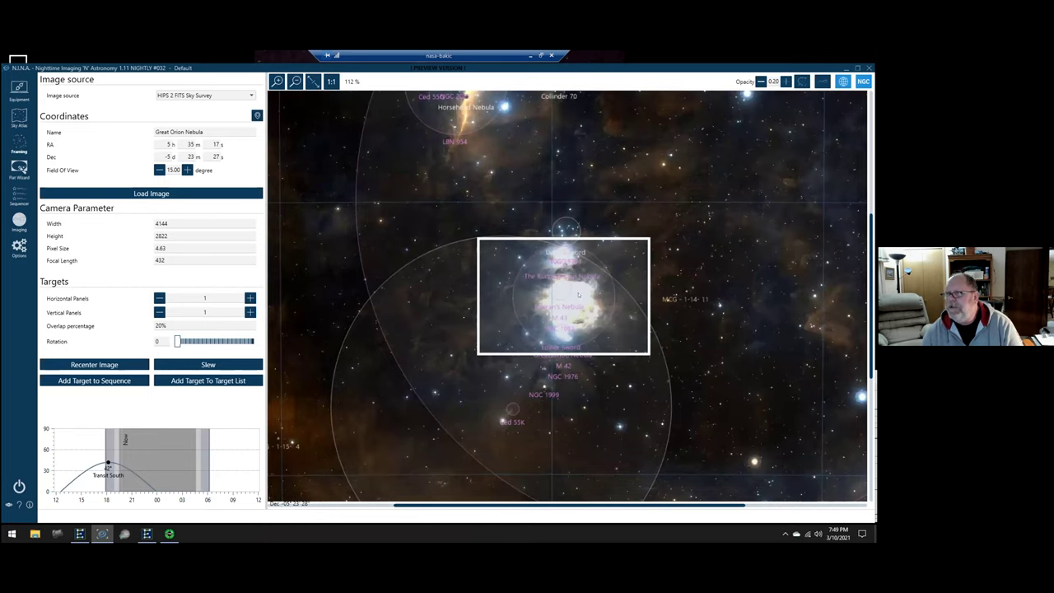
# - Rotate the camera frame to 40 degrees and adjust its position over the Great Orion Nebula
pyautogui.click(295, 80)
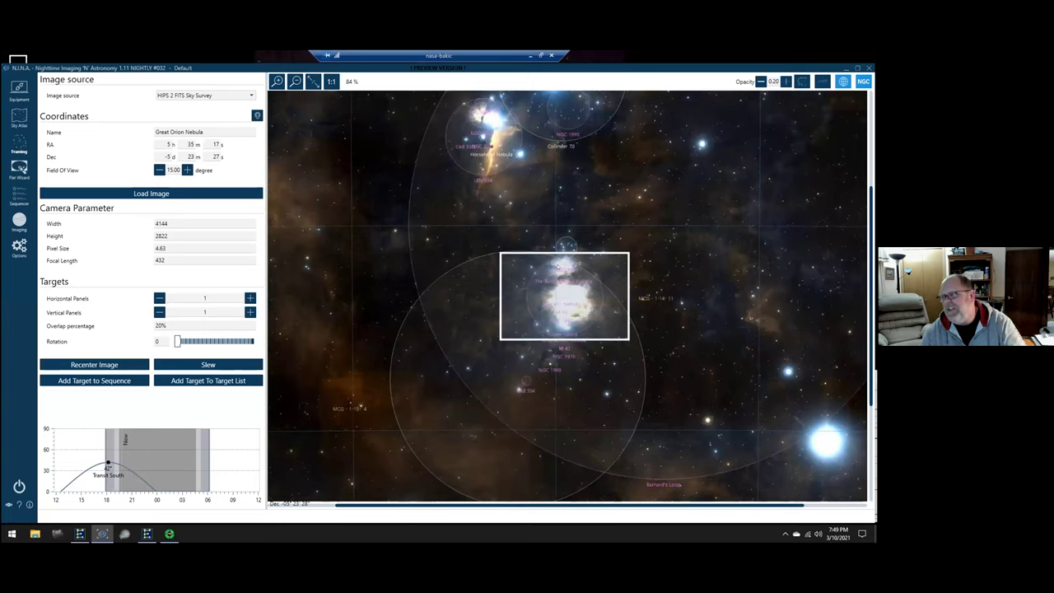
pyautogui.moveTo(563, 287); pyautogui.dragTo(557, 283)
pyautogui.moveTo(178, 341); pyautogui.dragTo(186, 341)
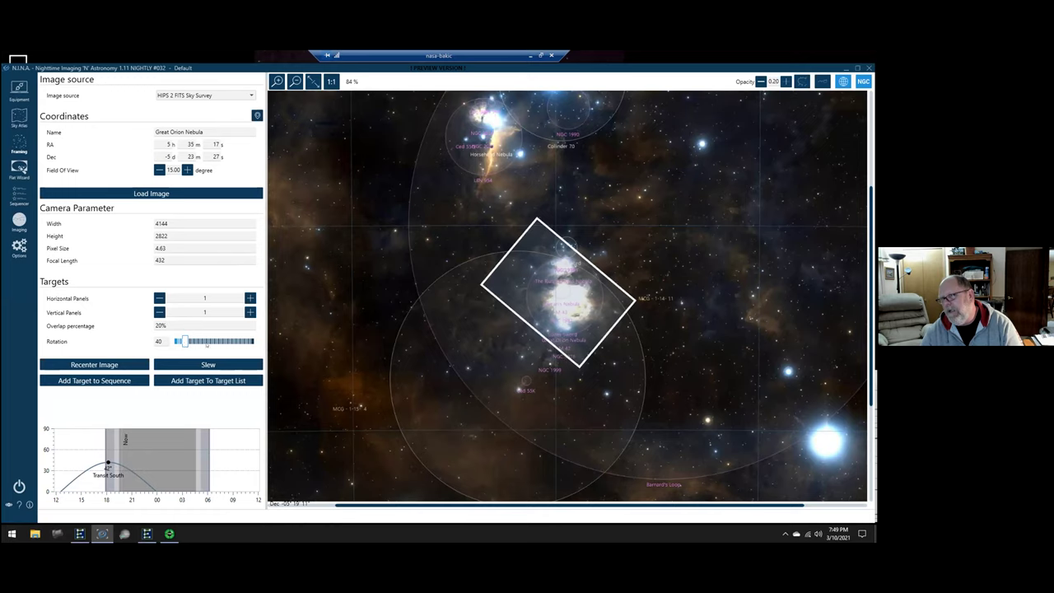
pyautogui.moveTo(572, 299); pyautogui.dragTo(576, 303)
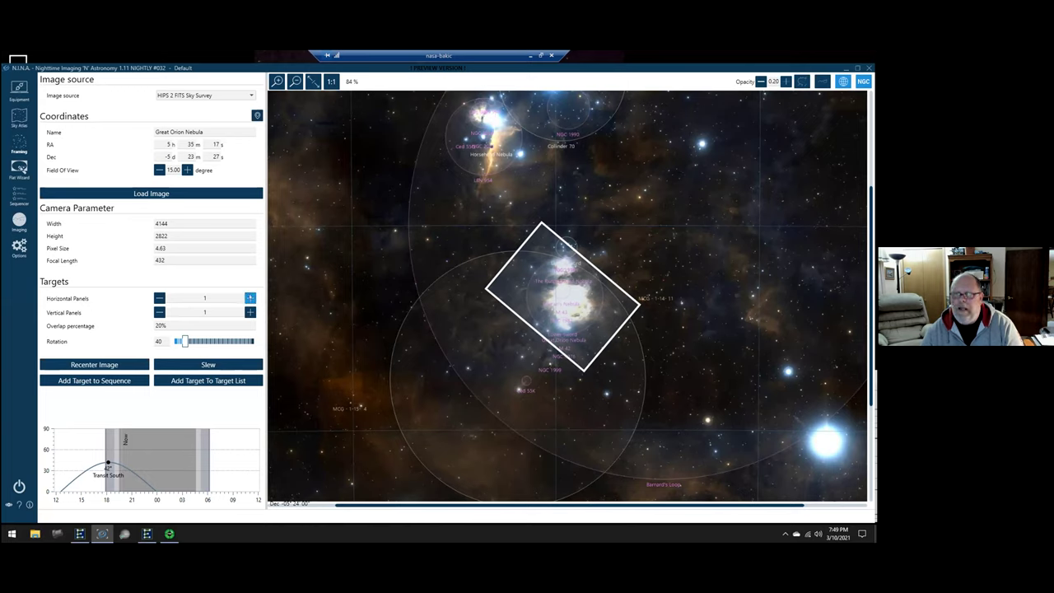
# - Expand the frame into a mosaic of 4 horizontal and 4 vertical panels
pyautogui.click(249, 297)
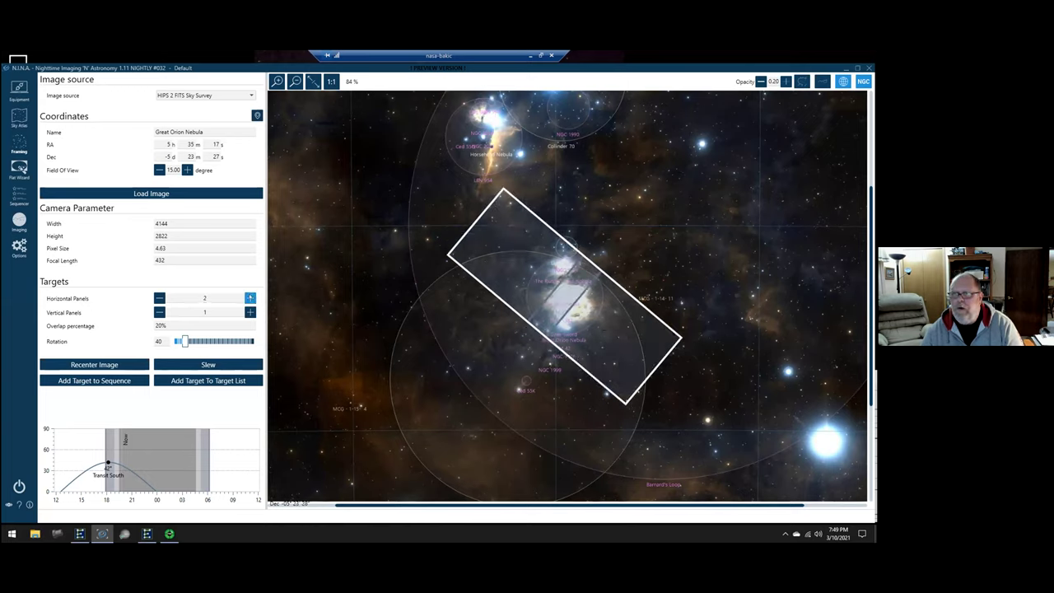
pyautogui.click(250, 298)
pyautogui.click(250, 297)
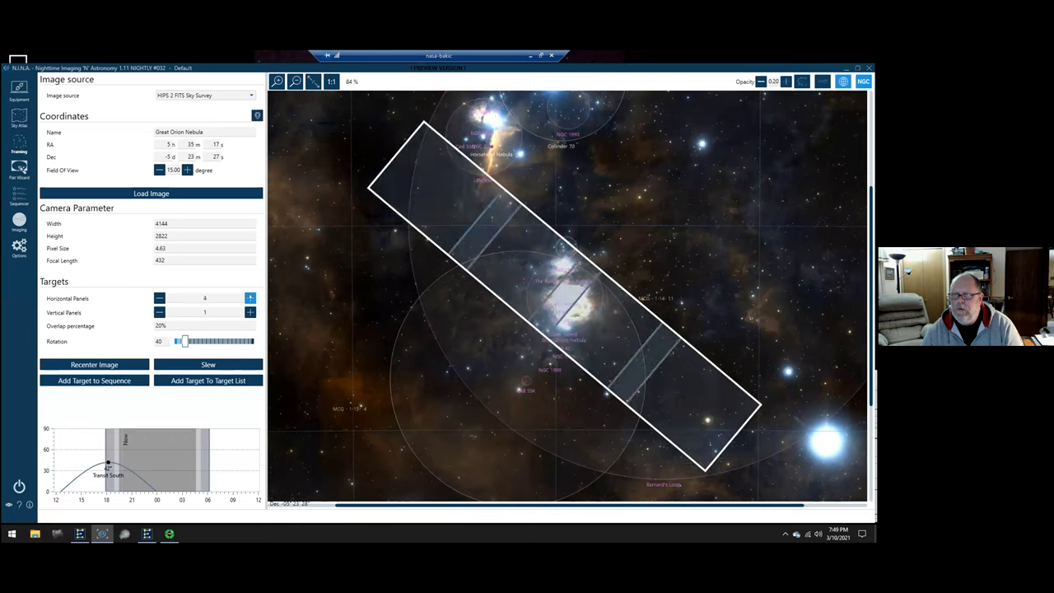
pyautogui.click(249, 312)
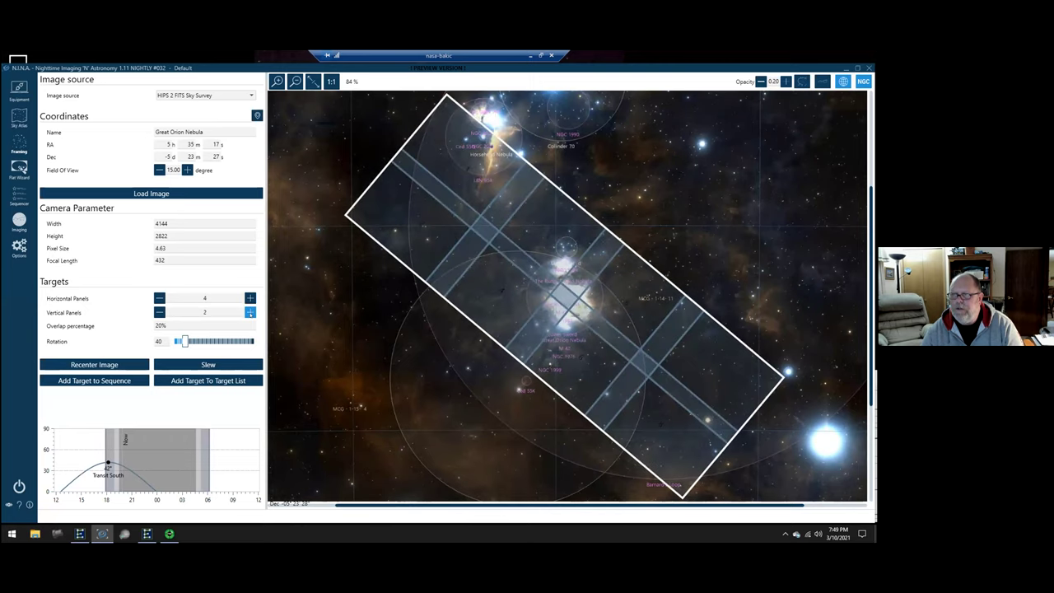
pyautogui.click(250, 312)
pyautogui.click(250, 312)
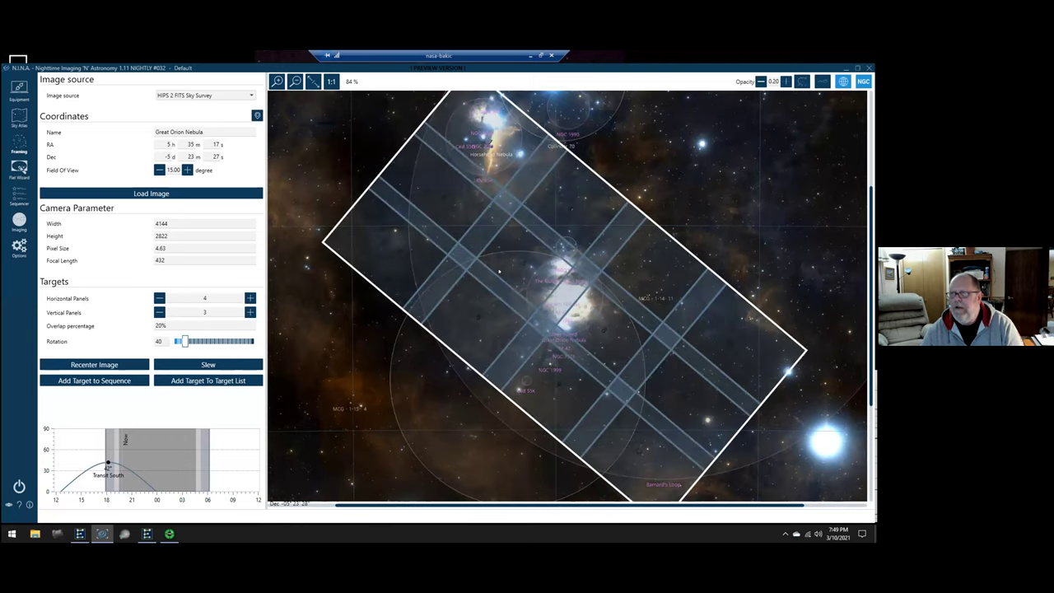
# - Reposition the mosaic to cover both the Orion and Horsehead nebulae, and set its rotation to 70 degrees
pyautogui.moveTo(449, 287); pyautogui.dragTo(513, 320)
pyautogui.moveTo(529, 264); pyautogui.dragTo(407, 263)
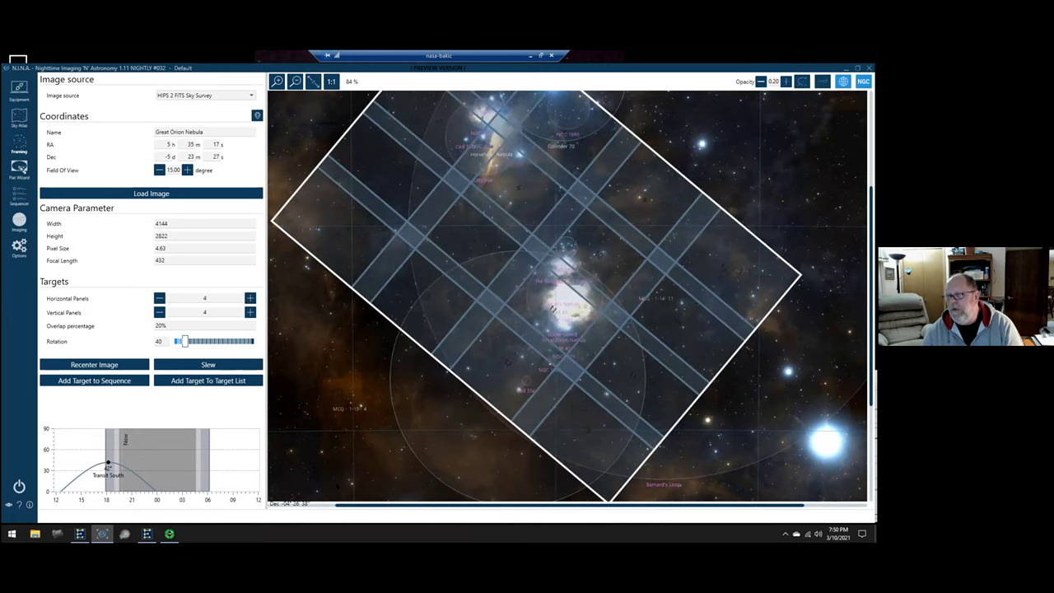
pyautogui.moveTo(333, 505); pyautogui.dragTo(324, 505)
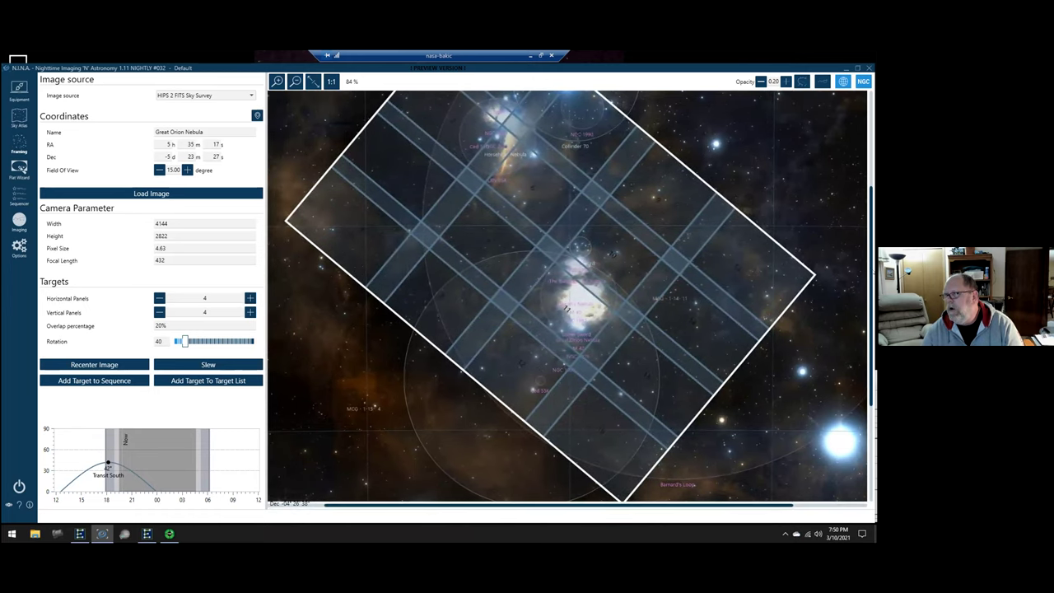
pyautogui.scroll(3, 548, 323)
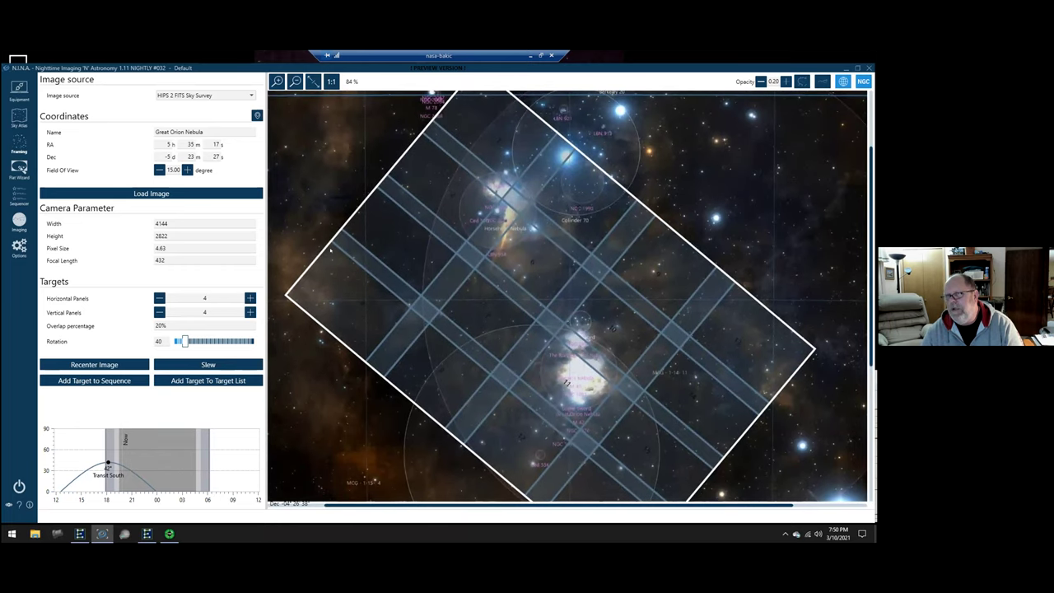
pyautogui.moveTo(404, 245); pyautogui.dragTo(391, 237)
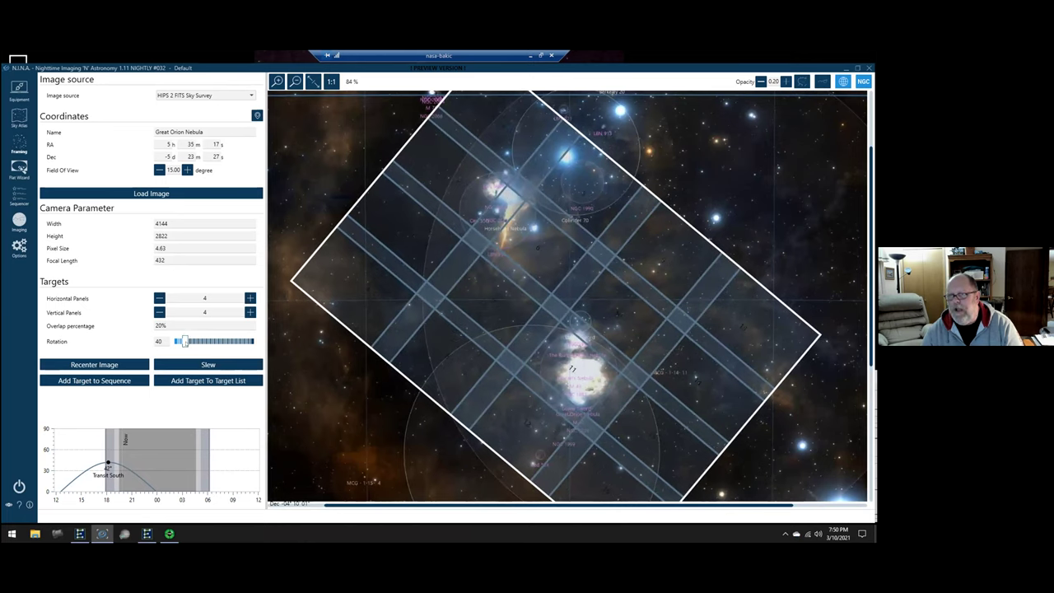
pyautogui.moveTo(186, 342); pyautogui.dragTo(190, 343)
pyautogui.moveTo(189, 340); pyautogui.dragTo(192, 341)
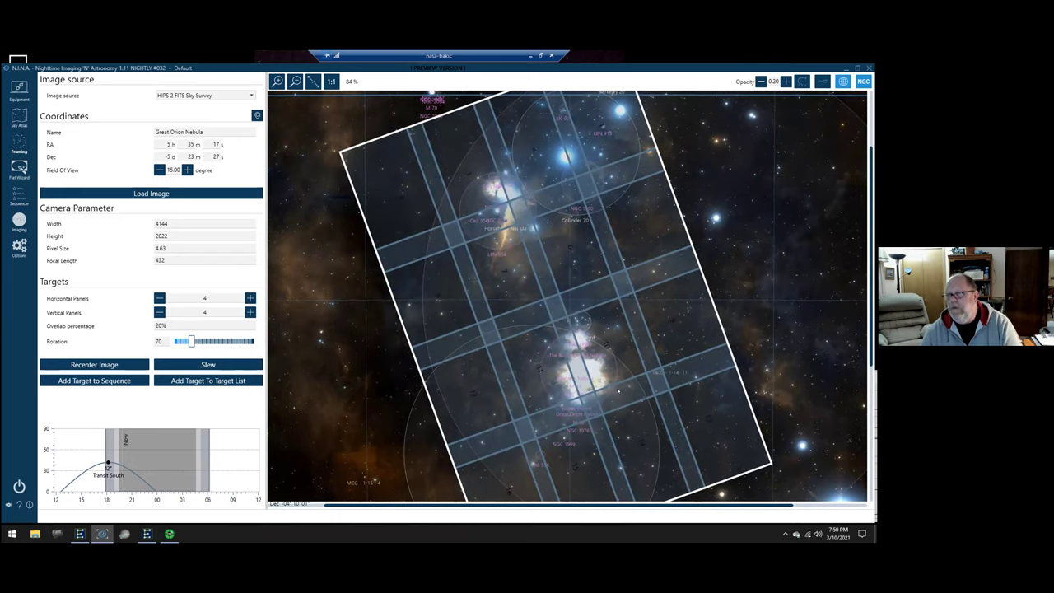
# - Reduce the mosaic to 1 horizontal and 1 vertical panel over the Orion Nebula
pyautogui.click(160, 297)
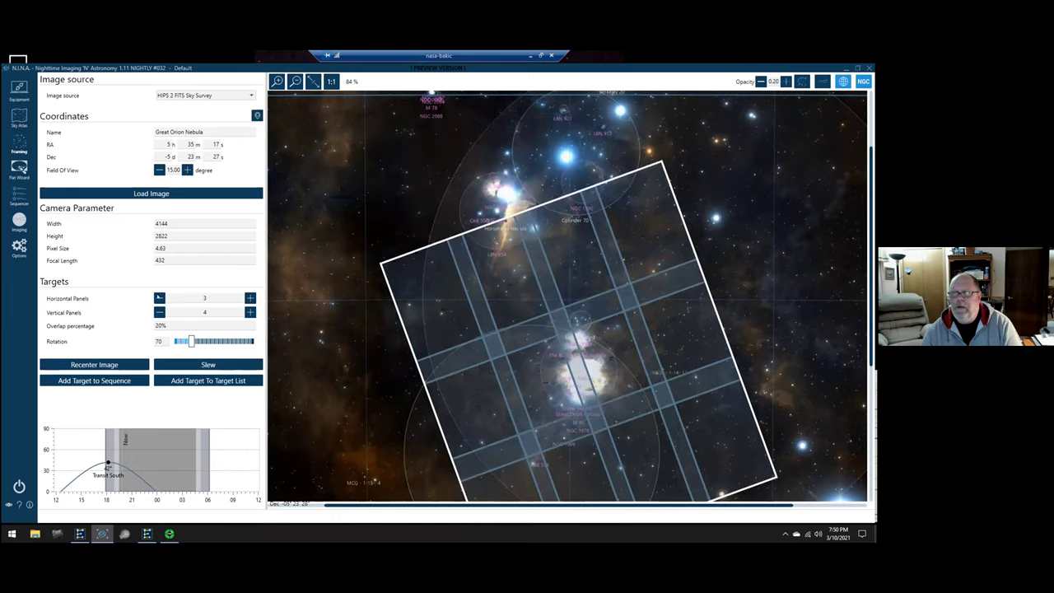
pyautogui.click(160, 312)
pyautogui.click(160, 297)
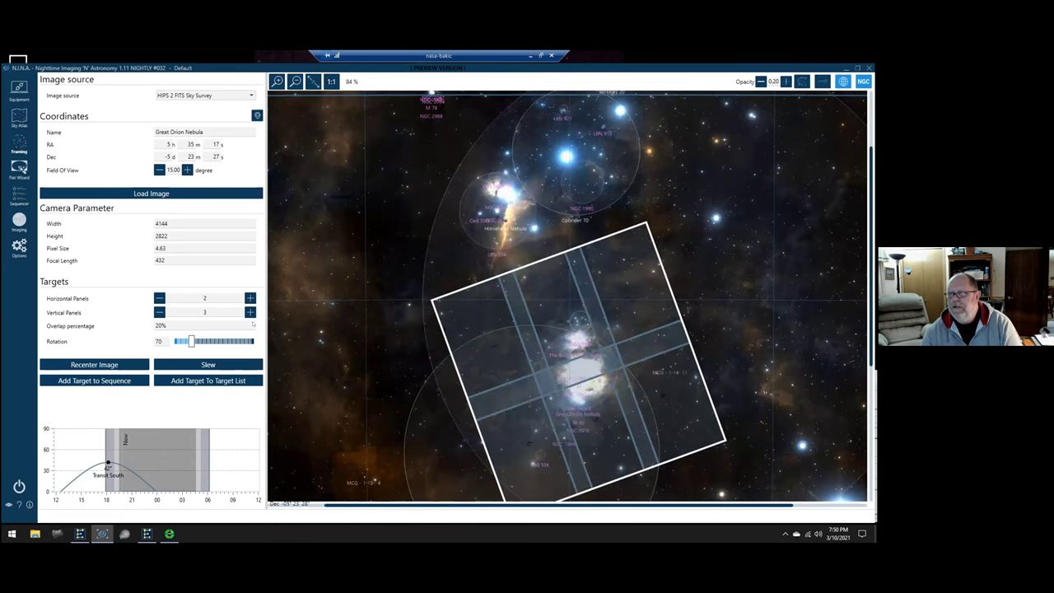
pyautogui.click(160, 313)
pyautogui.moveTo(586, 368)
pyautogui.mouseDown()
pyautogui.moveTo(574, 331)
pyautogui.moveTo(584, 362)
pyautogui.mouseUp()
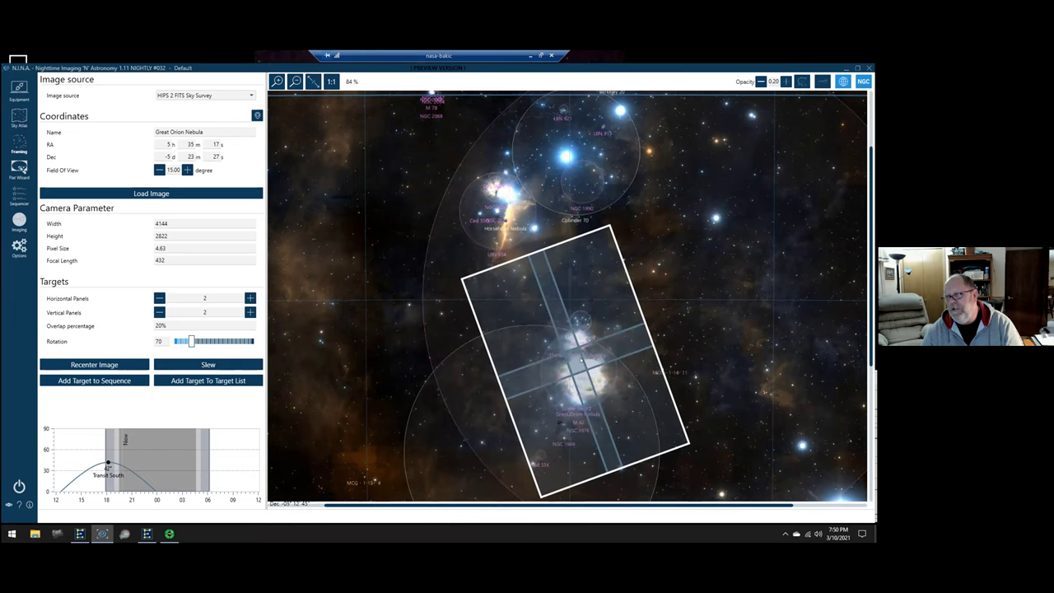
pyautogui.click(159, 298)
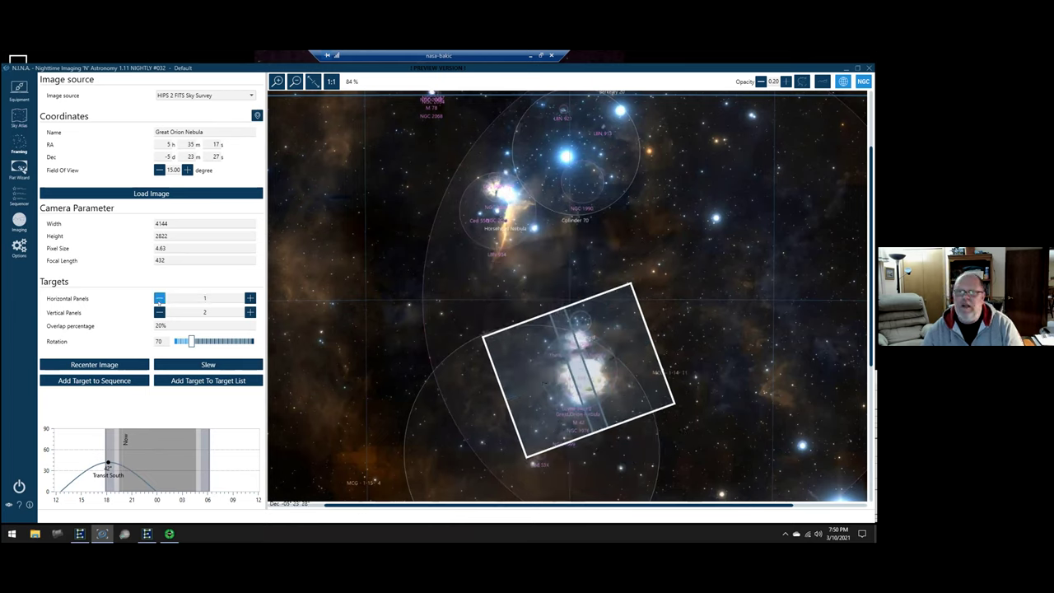
pyautogui.click(158, 312)
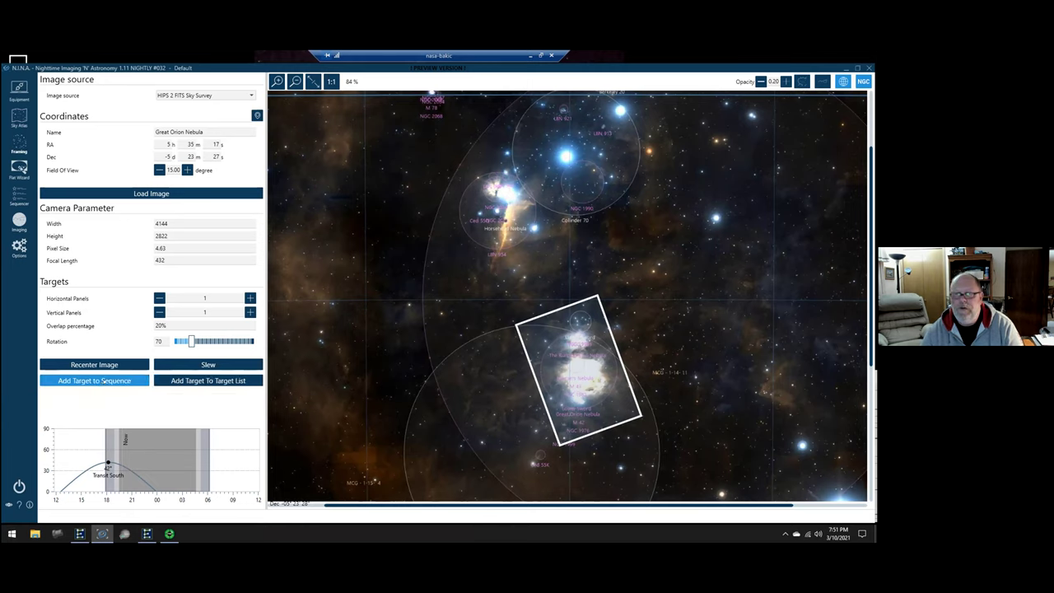
# - Add the framed Great Orion Nebula target to a Simple Sequence
pyautogui.click(103, 381)
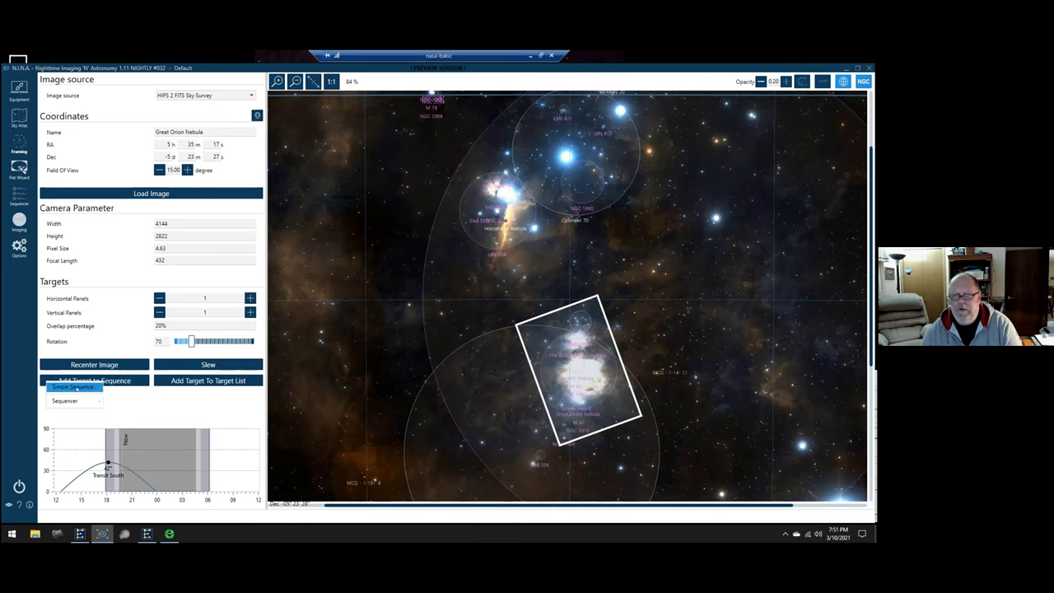
pyautogui.moveTo(75, 402)
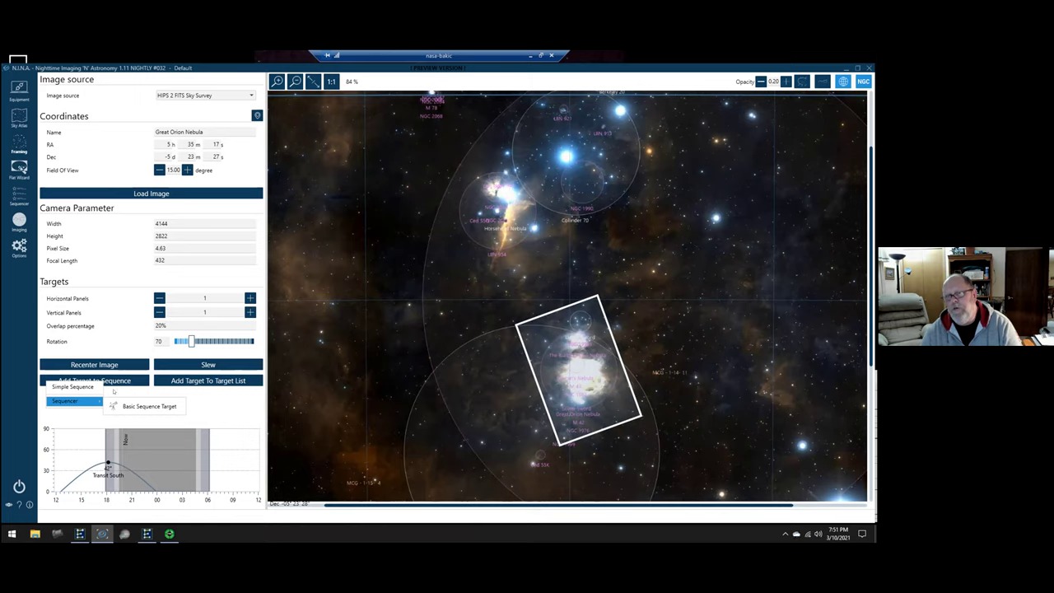
pyautogui.click(69, 387)
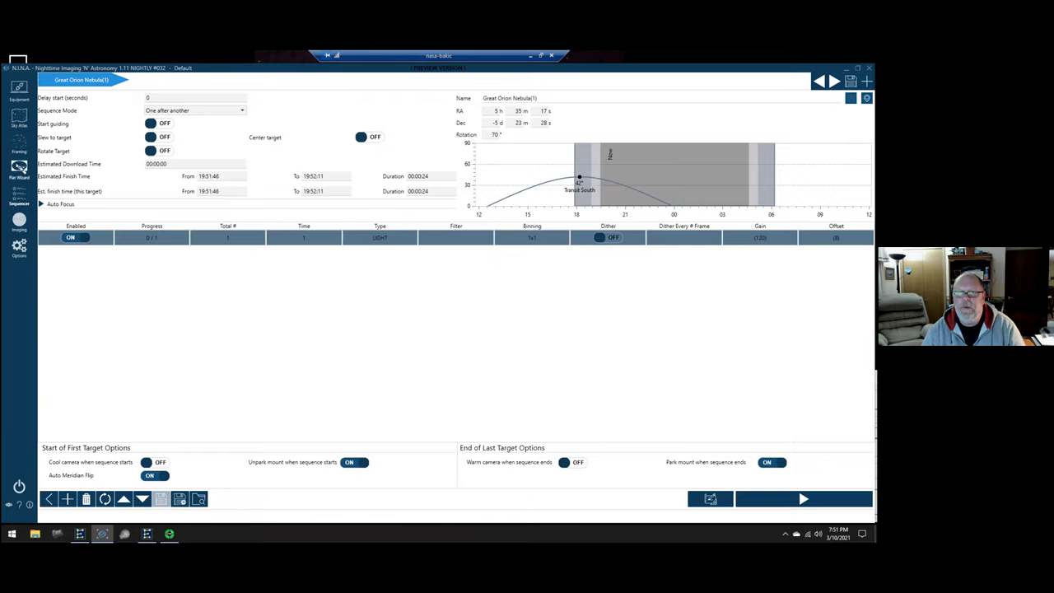
# - Set the Flat Wizard's histogram mean target to 45%
pyautogui.click(19, 169)
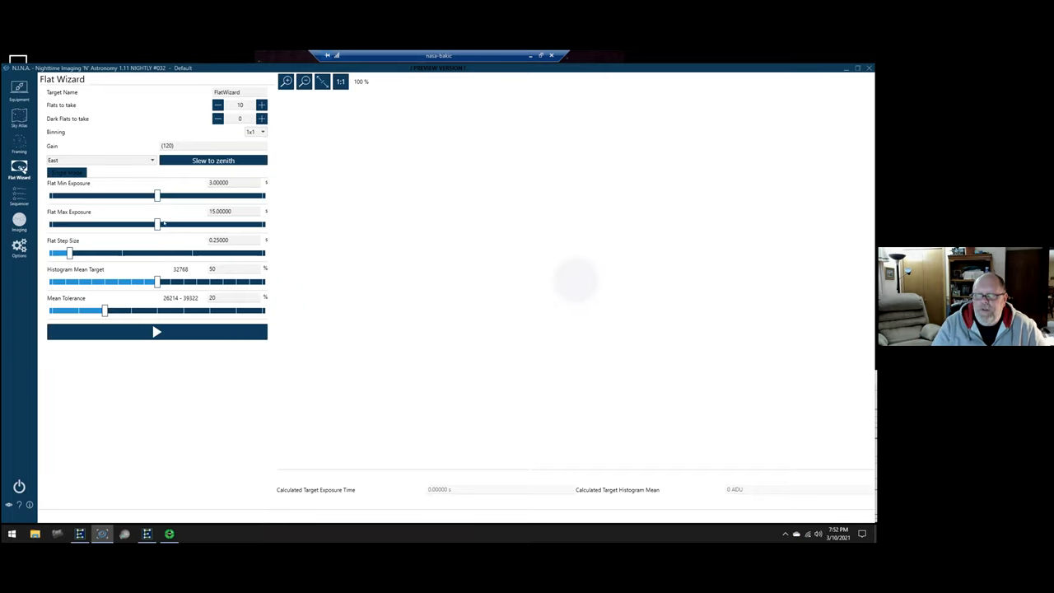
pyautogui.moveTo(157, 281)
pyautogui.mouseDown()
pyautogui.moveTo(114, 282)
pyautogui.moveTo(144, 282)
pyautogui.mouseUp()
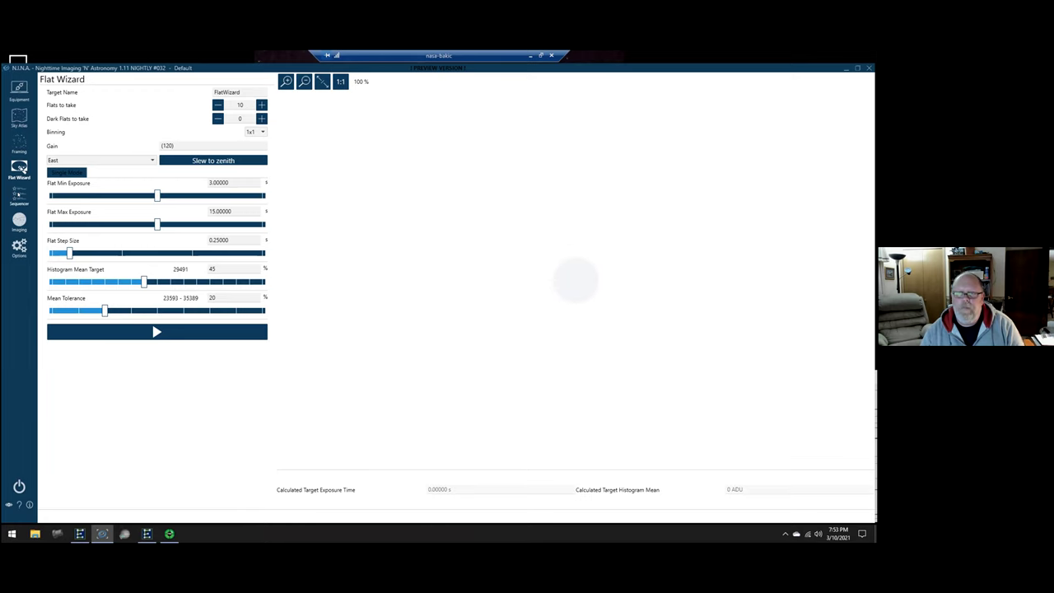
# - Return to the Great Orion Nebula sequence and review its available sequence modes
pyautogui.click(18, 195)
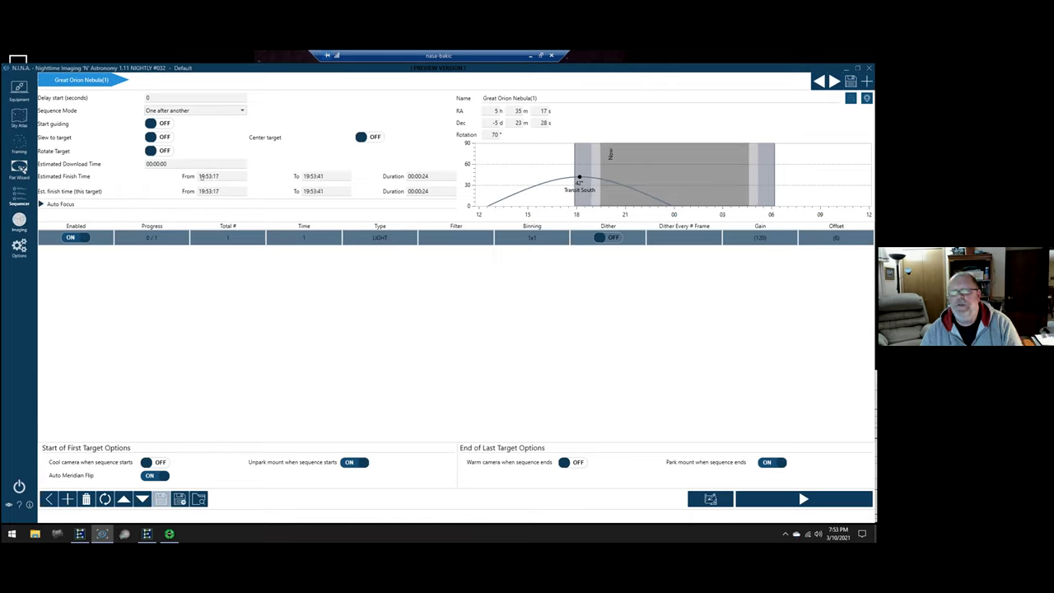
pyautogui.moveTo(50, 84)
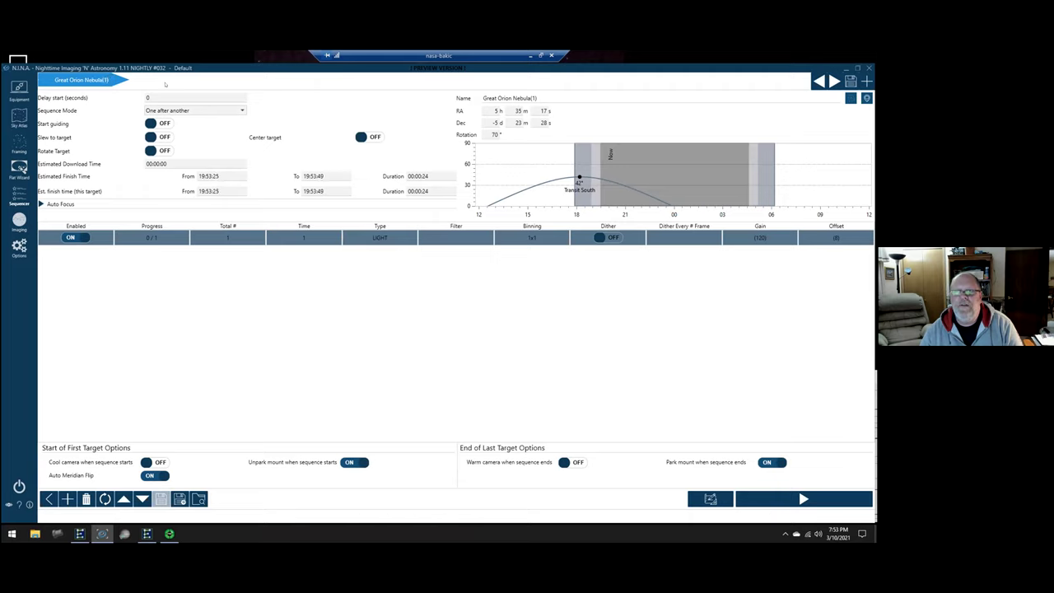
pyautogui.moveTo(82, 86)
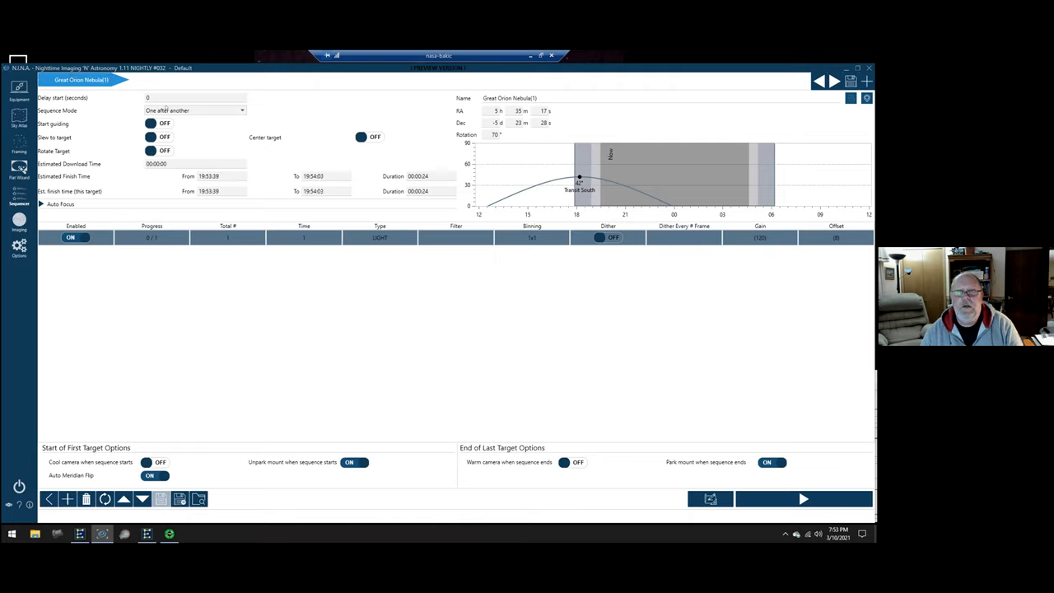
pyautogui.click(240, 111)
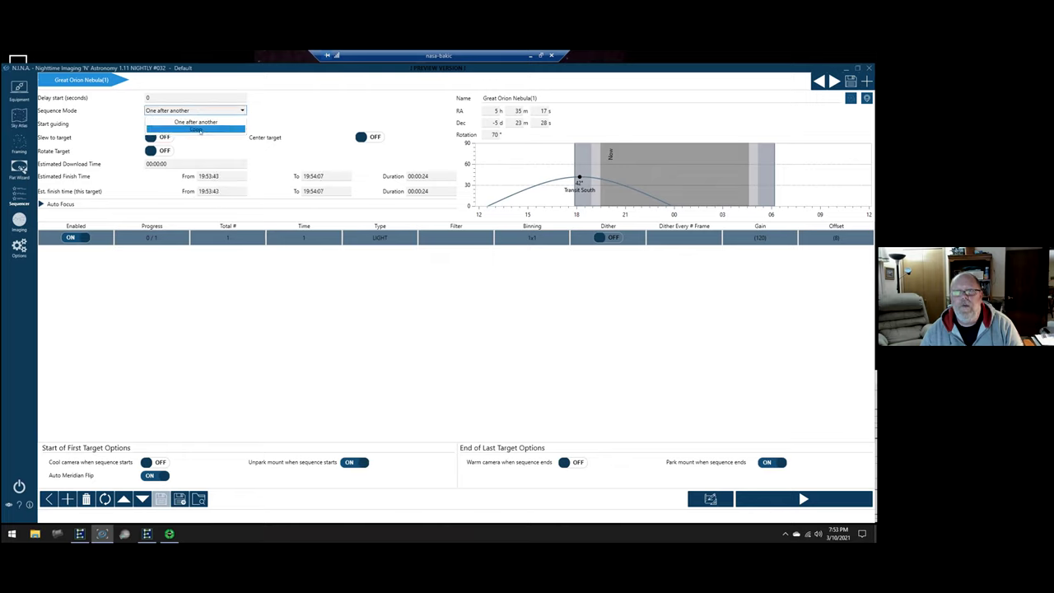
pyautogui.click(267, 112)
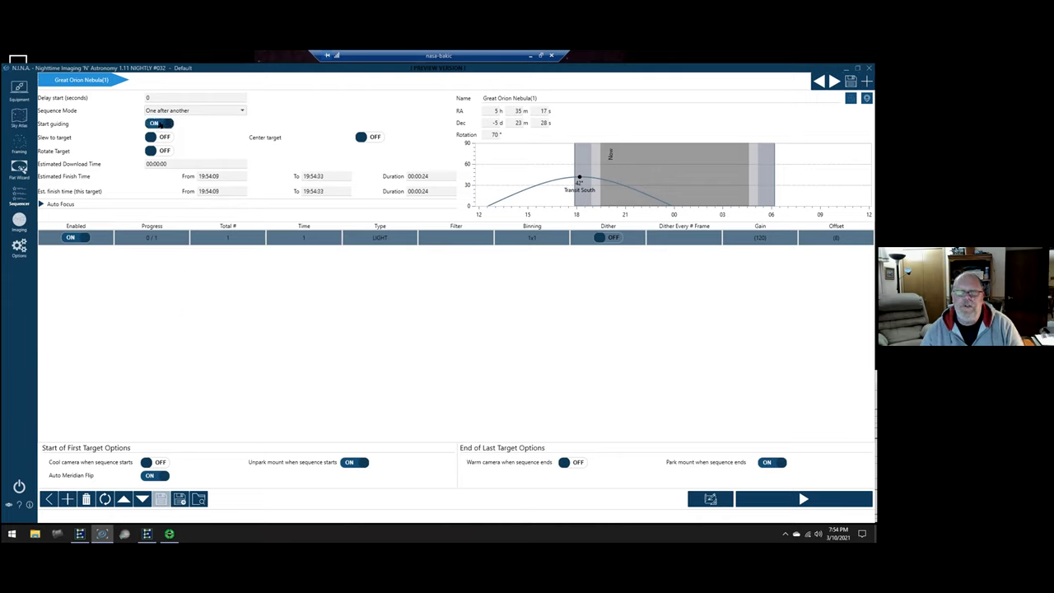
# - Enable slewing to, centering and rotating the target for the Great Orion Nebula sequence
pyautogui.click(163, 137)
pyautogui.click(363, 137)
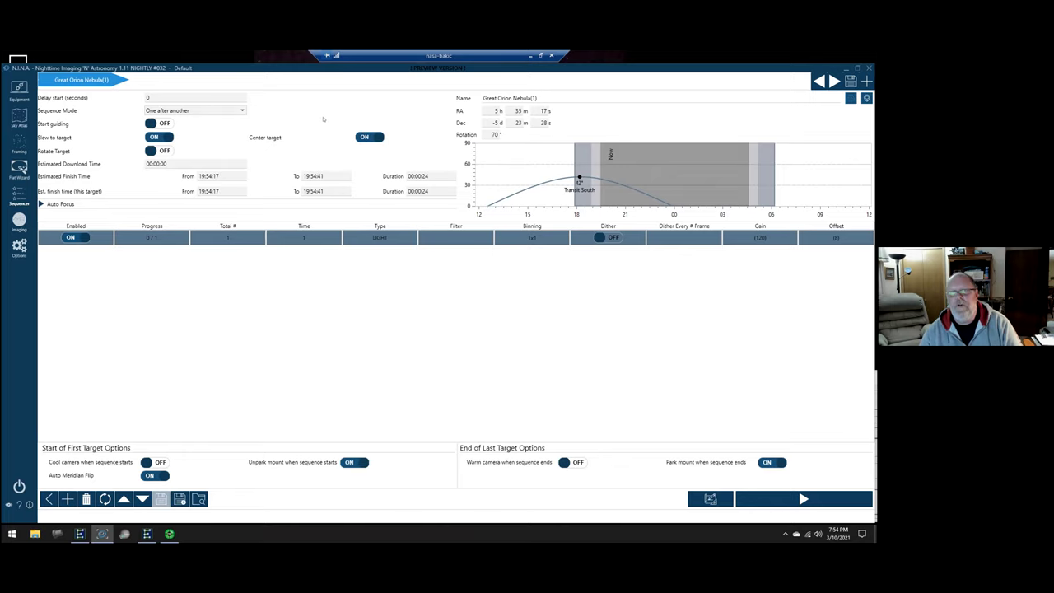
pyautogui.click(164, 153)
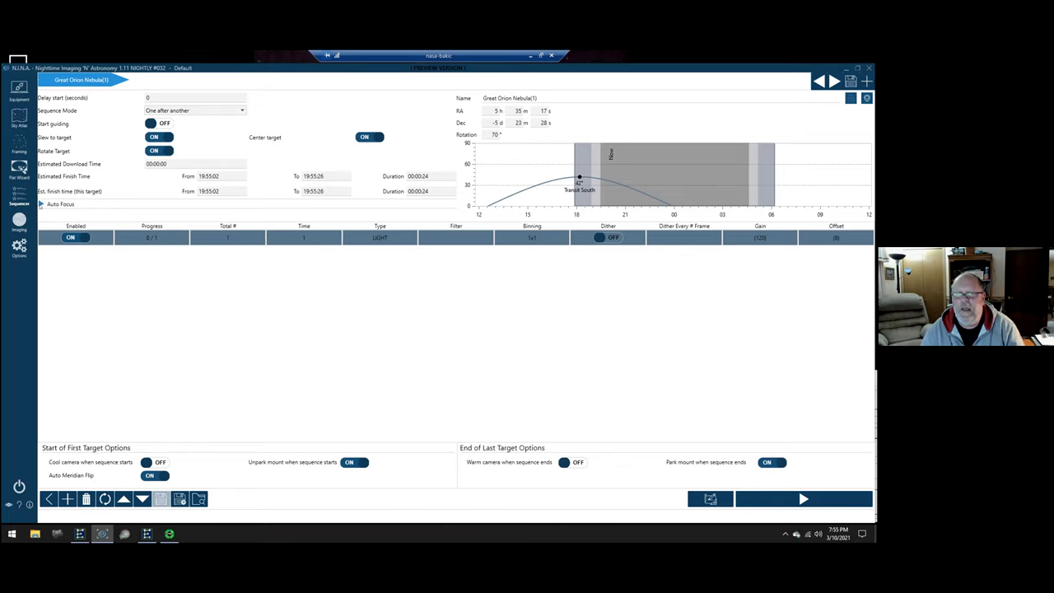
# - Enable autofocus on start, after a temperature change, and after an HFR increase
pyautogui.click(41, 203)
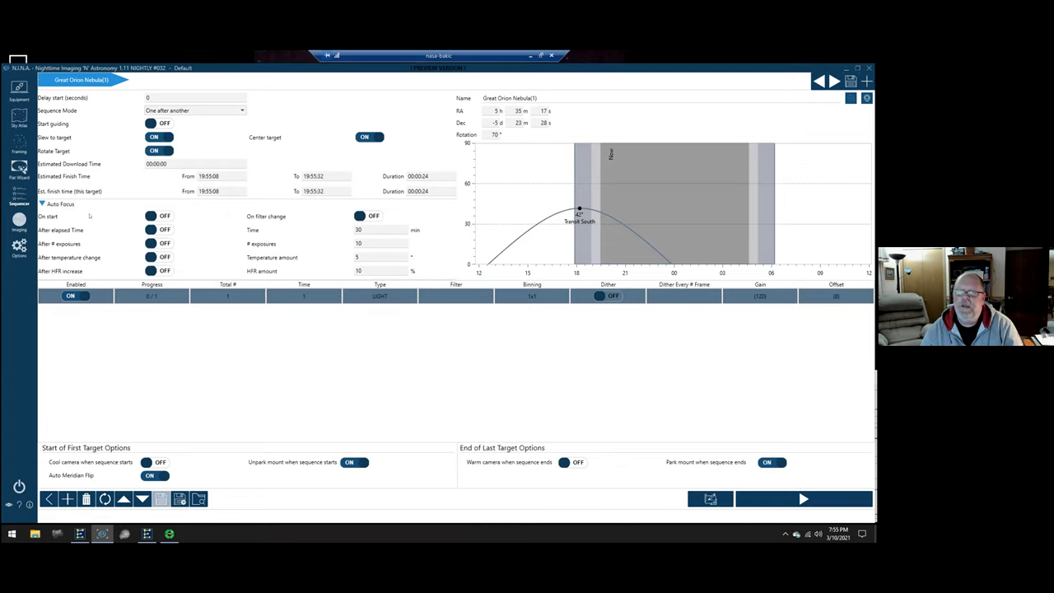
pyautogui.click(157, 216)
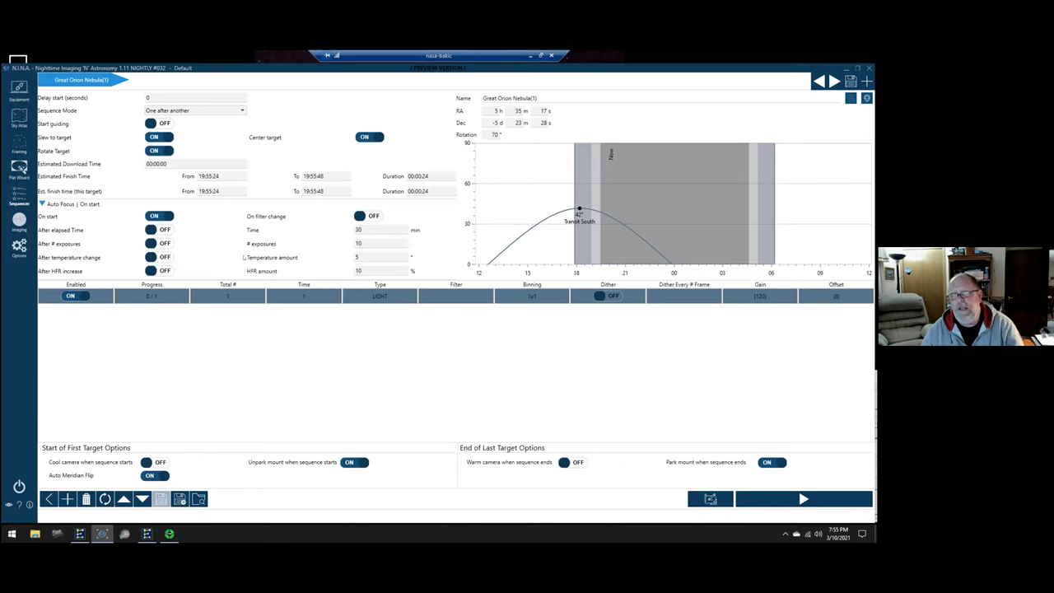
pyautogui.click(160, 258)
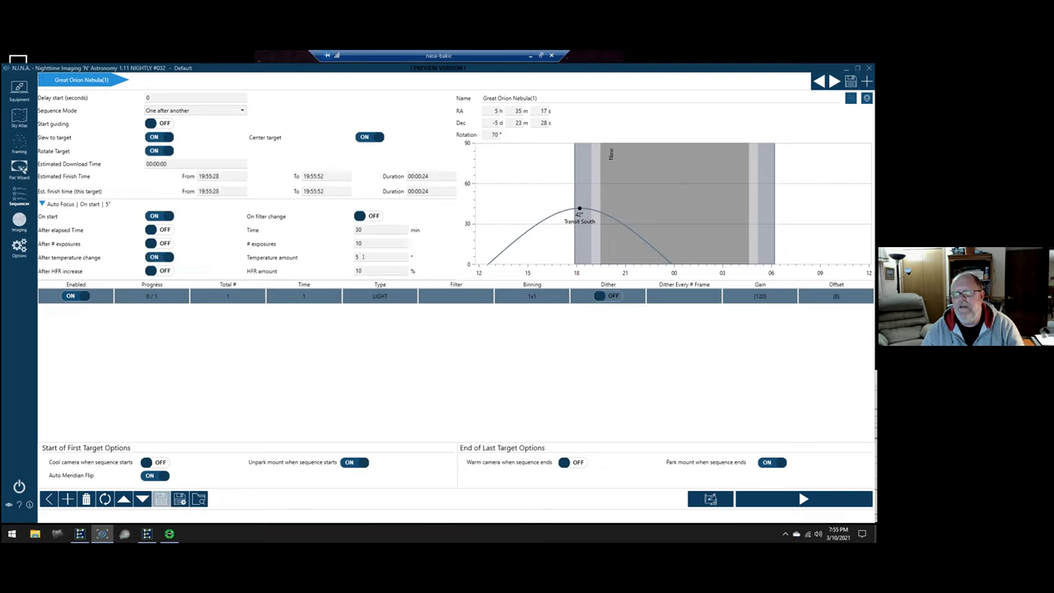
pyautogui.click(363, 255)
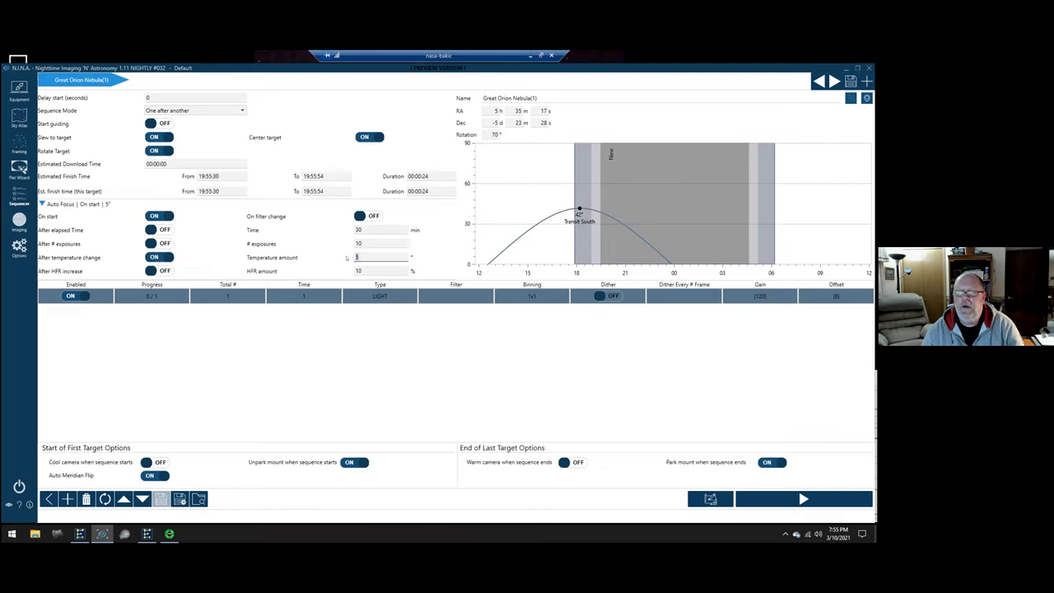
pyautogui.click(295, 254)
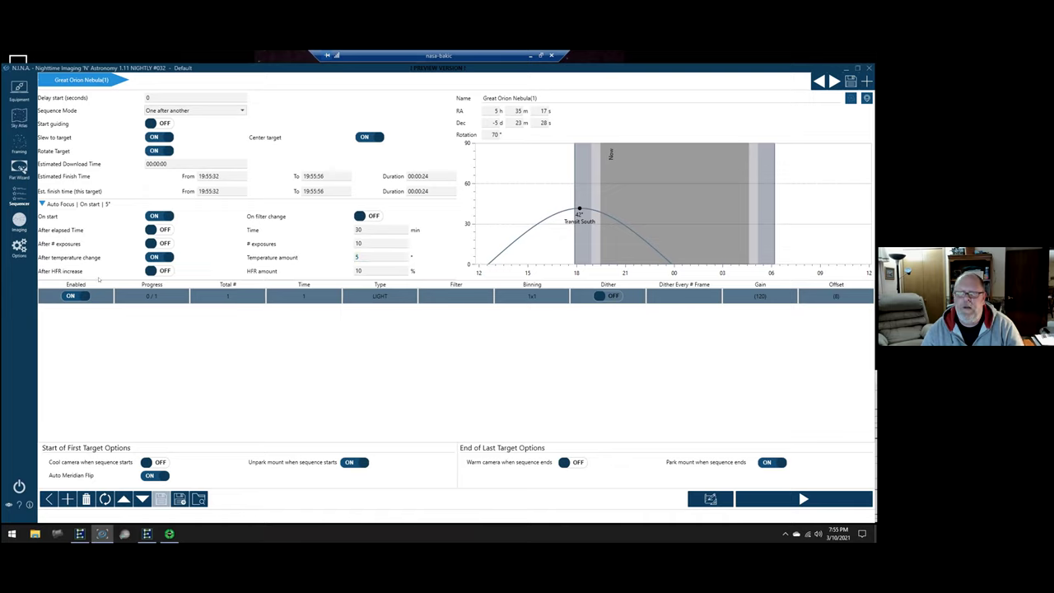
pyautogui.click(164, 271)
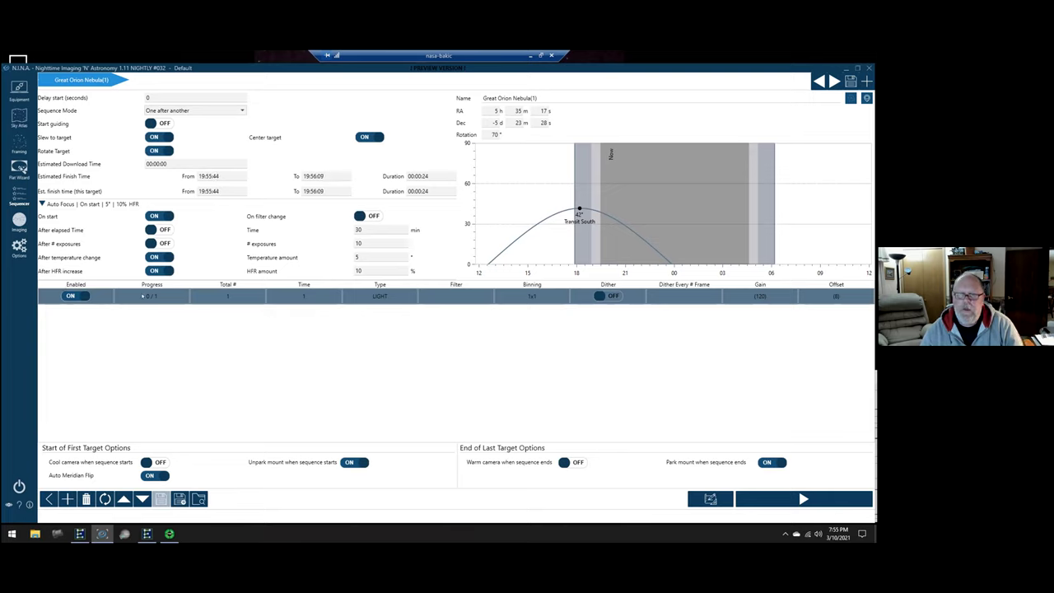
# - Configure the first exposure row for 30 LIGHT frames of 300 seconds, with dithering enabled every 1 frame
pyautogui.click(230, 297)
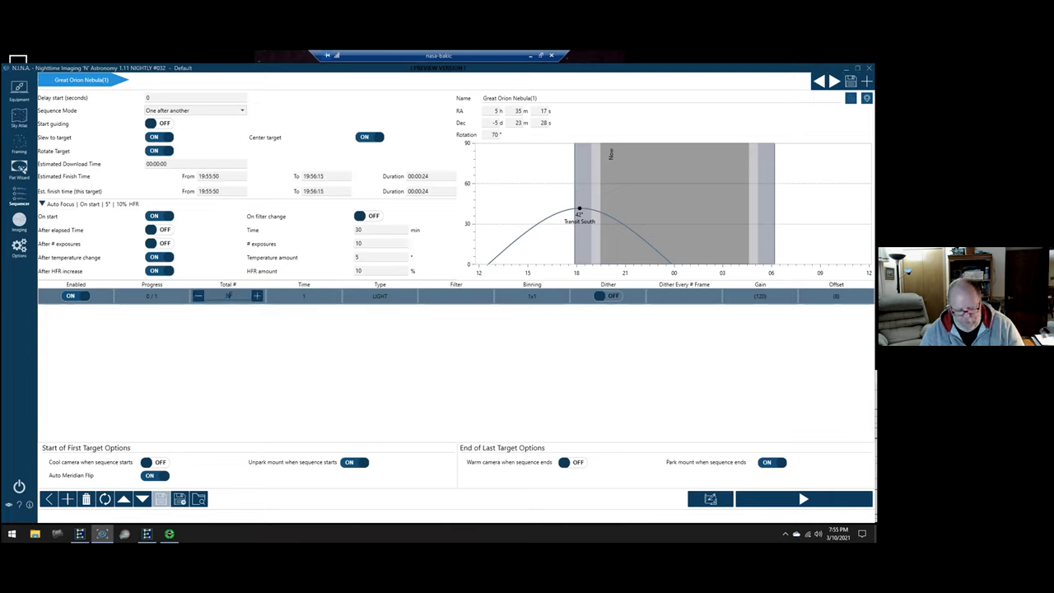
pyautogui.click(310, 297)
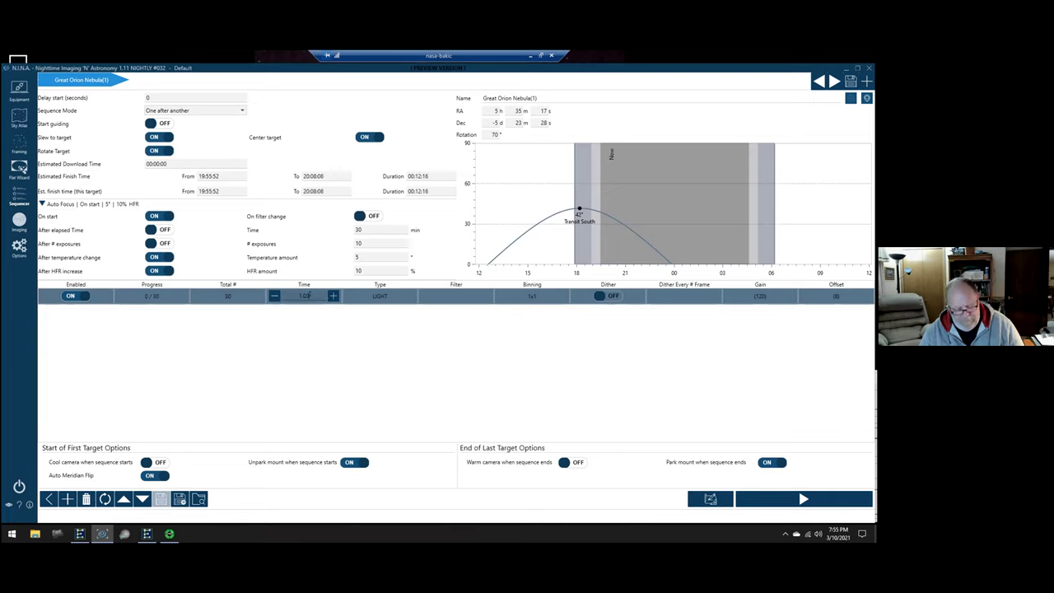
pyautogui.write('1.500')
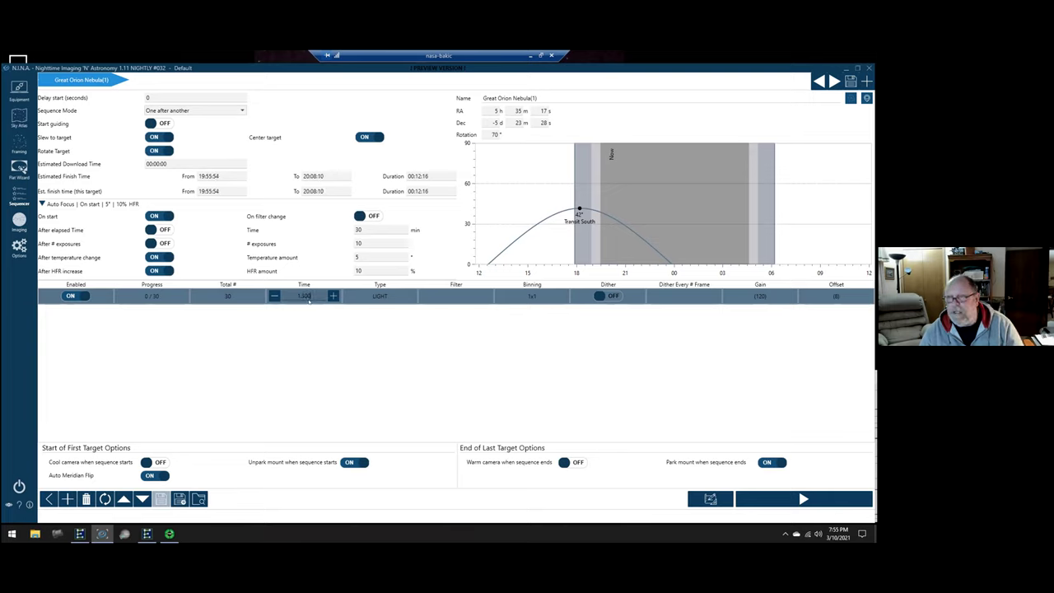
pyautogui.click(383, 296)
pyautogui.click(383, 296)
pyautogui.click(411, 296)
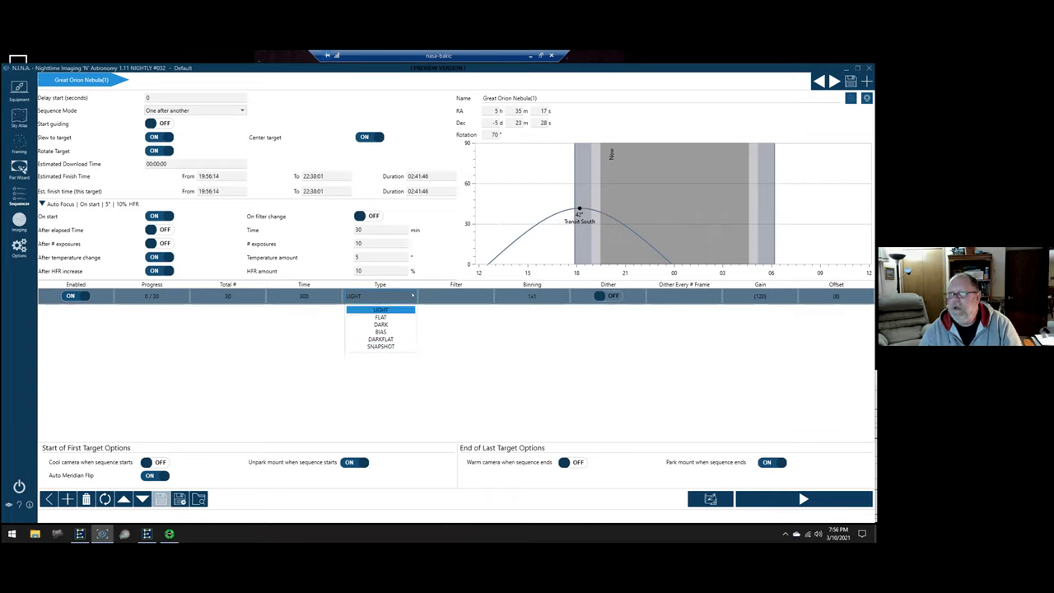
pyautogui.click(412, 295)
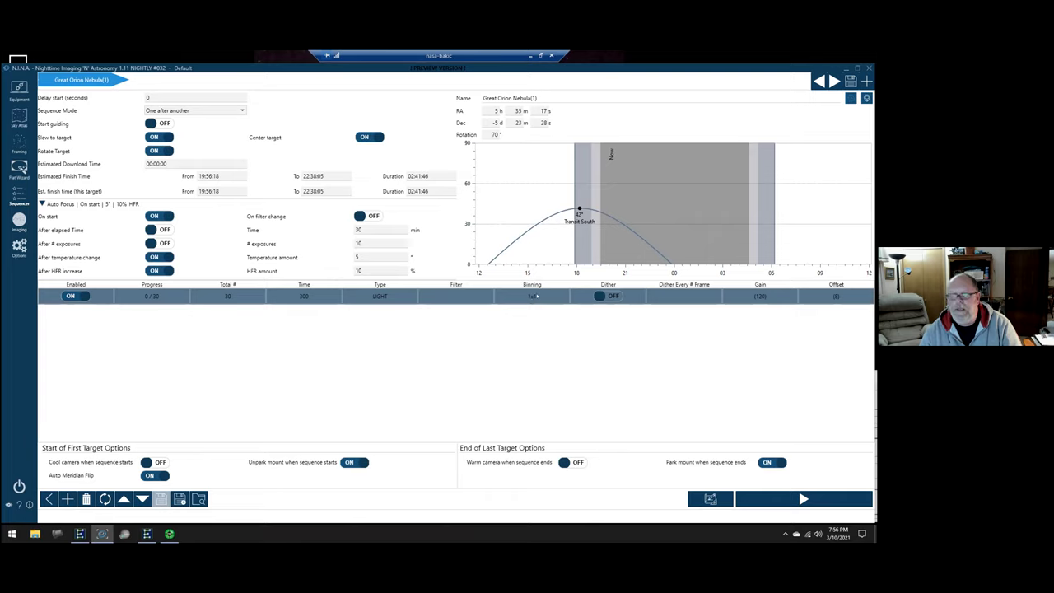
pyautogui.click(605, 296)
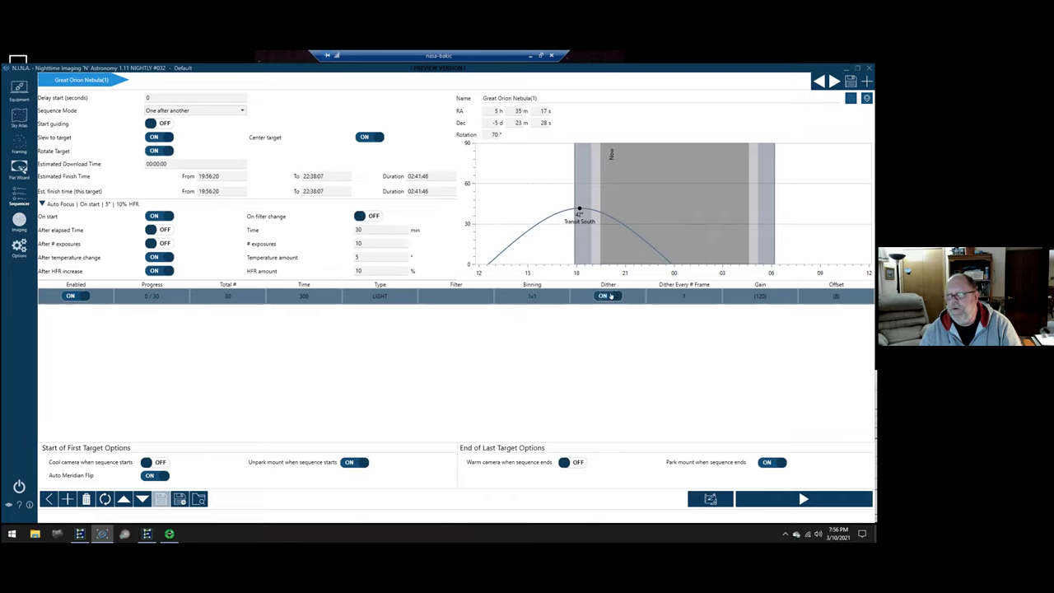
pyautogui.click(688, 296)
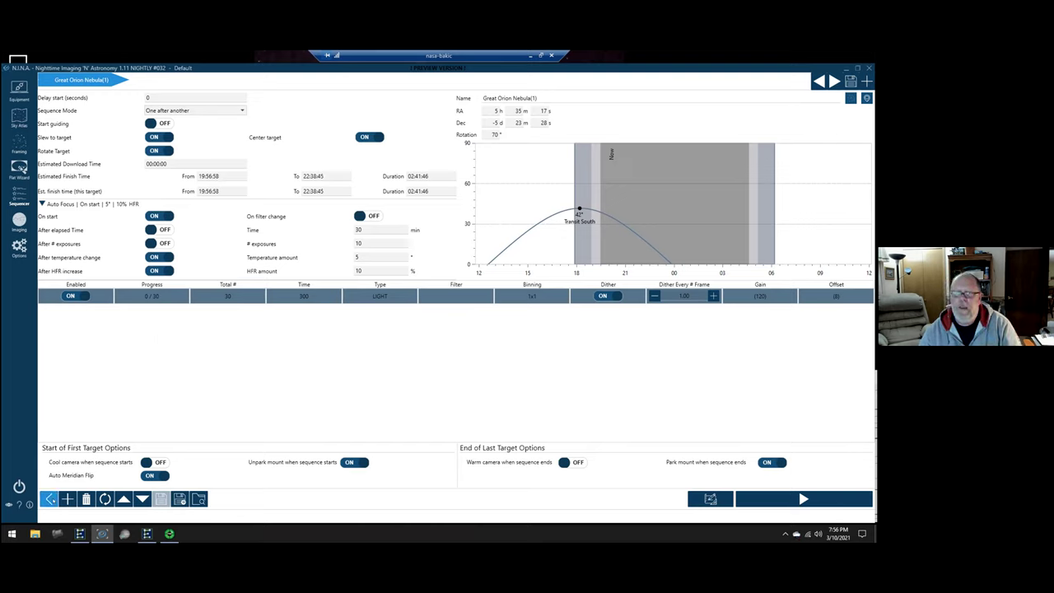
# - Add a second exposure row with a 60-second exposure time and dithering enabled
pyautogui.click(67, 498)
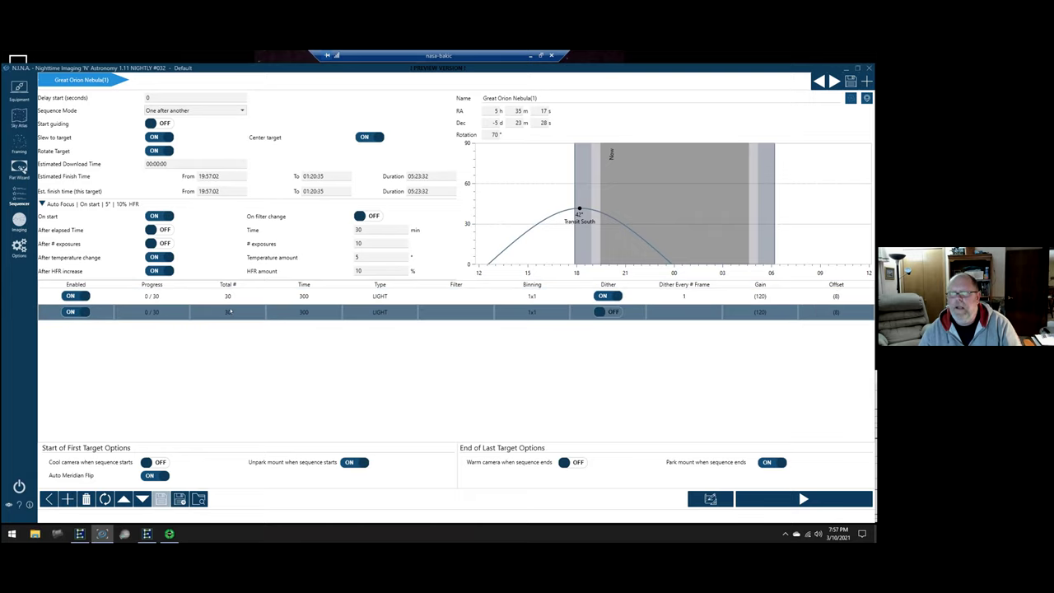
pyautogui.click(309, 311)
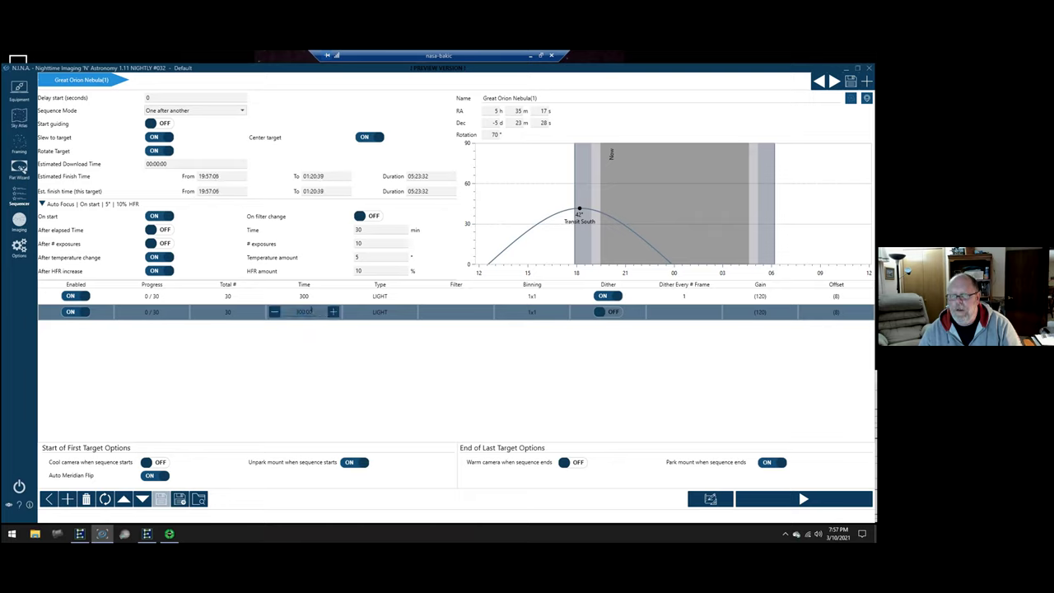
pyautogui.write('6')
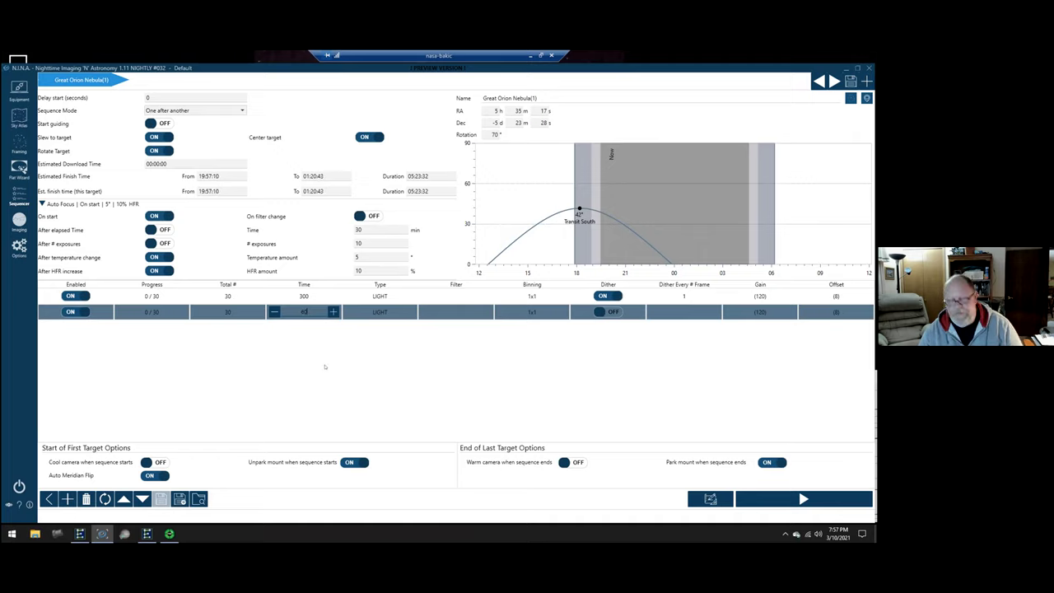
pyautogui.write('0')
pyautogui.press('Return')
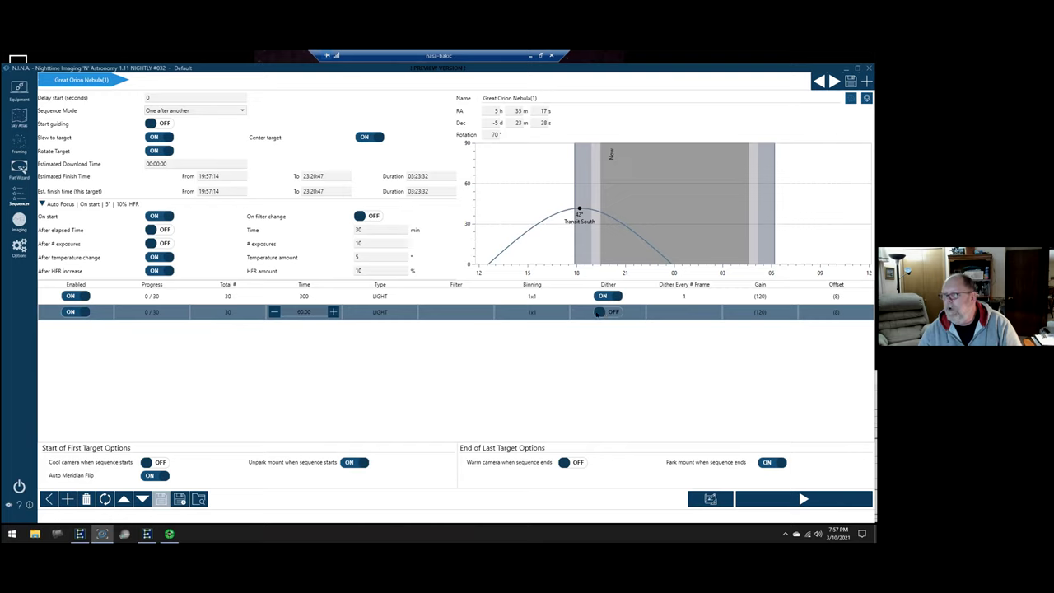
pyautogui.click(603, 312)
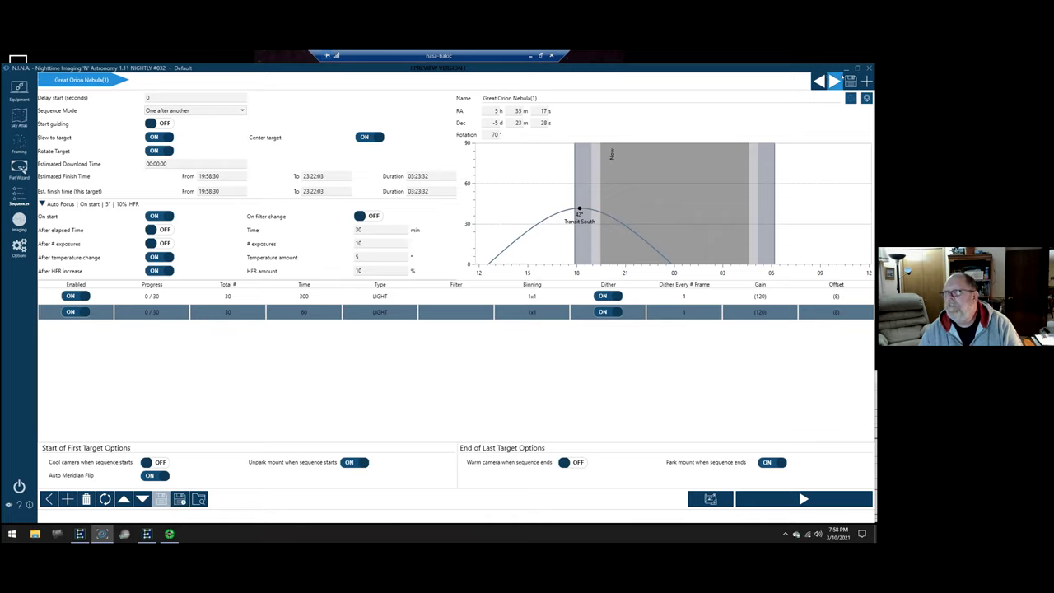
# - Examine the camera cooling, focuser and rotator controls in the Imaging view
pyautogui.moveTo(71, 80)
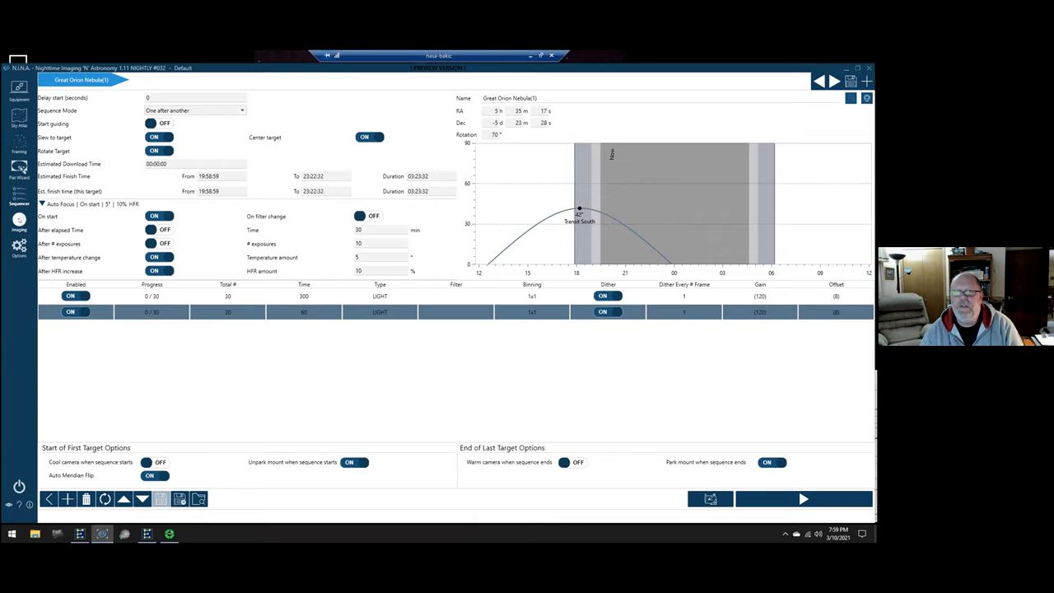
pyautogui.click(19, 220)
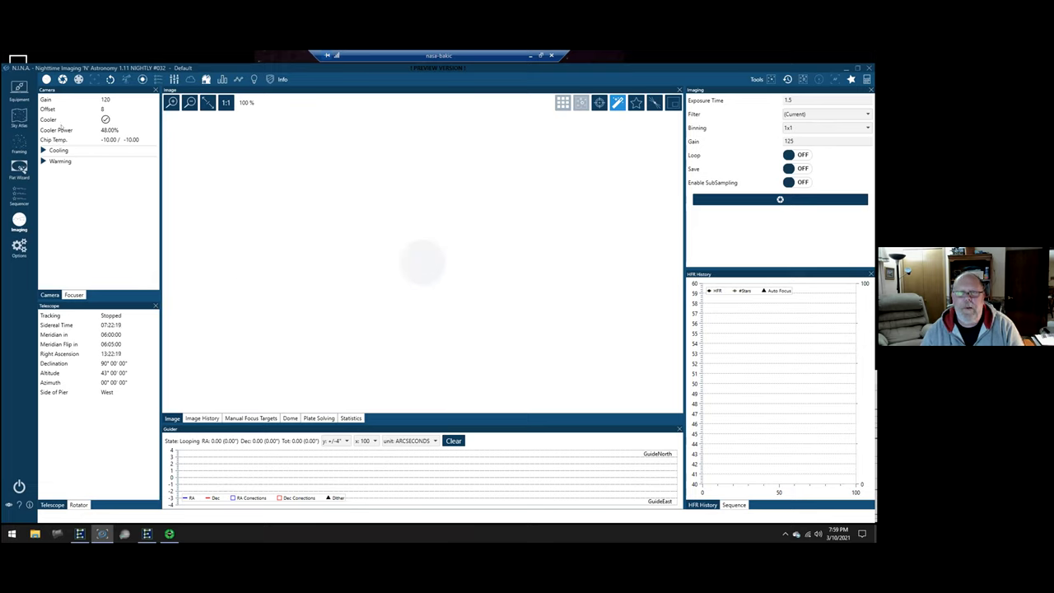
pyautogui.click(44, 151)
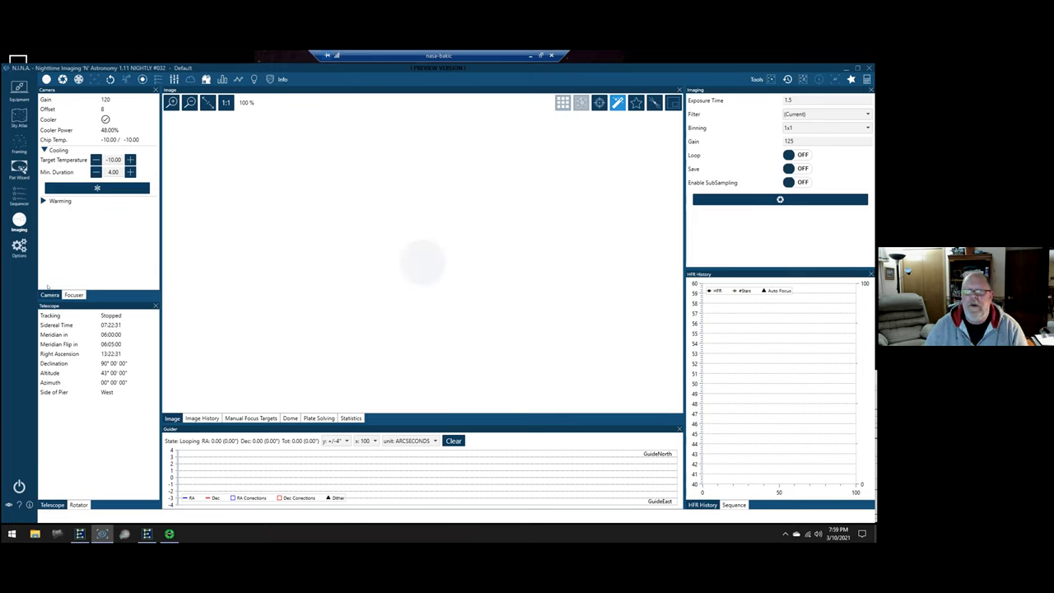
pyautogui.click(73, 294)
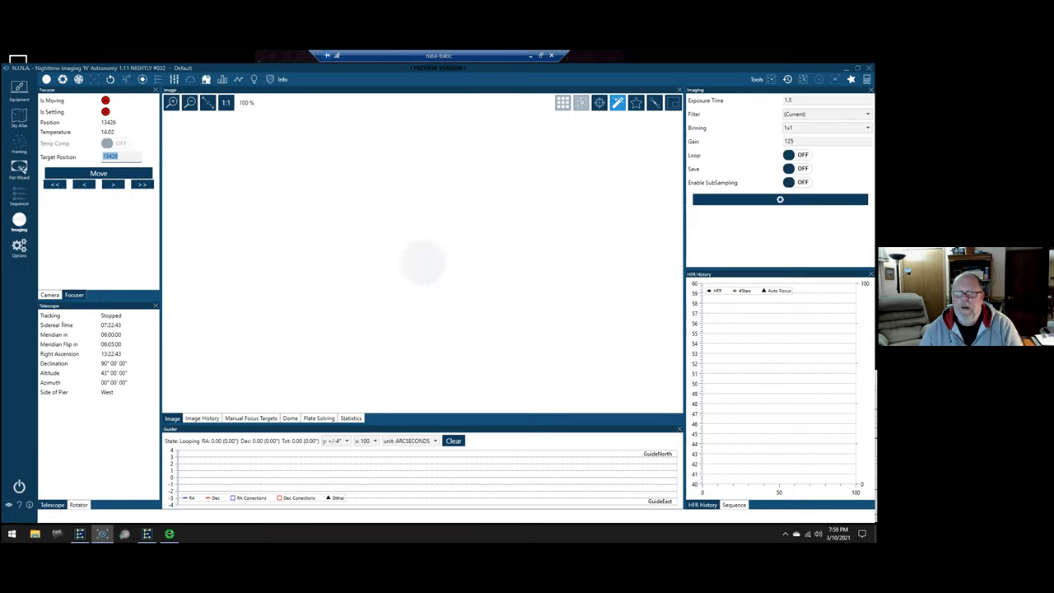
pyautogui.click(77, 505)
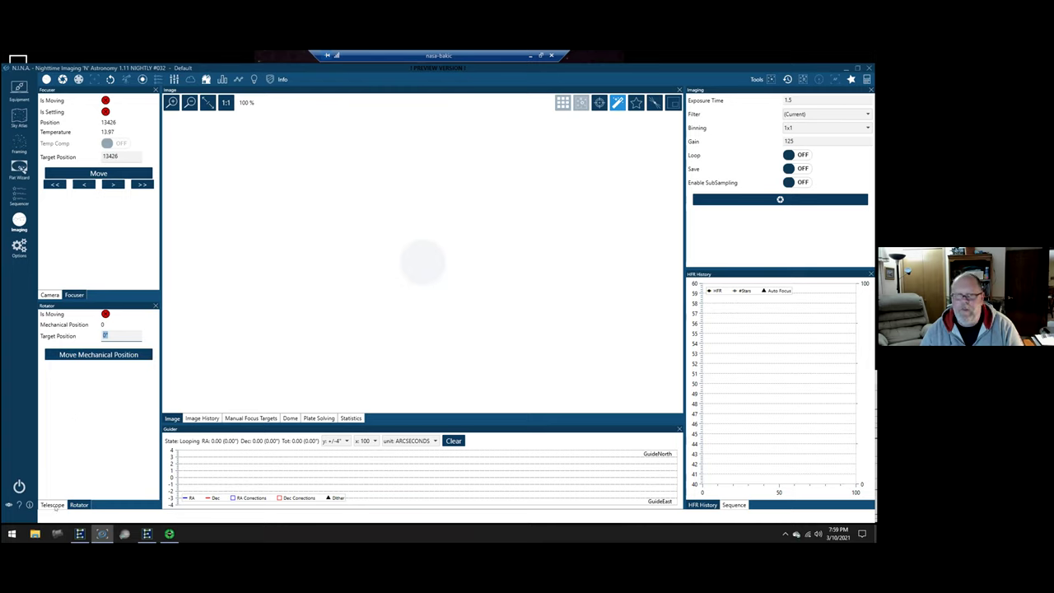
# - Examine the telescope status, the image history and the list of manual focus target stars in the Imaging view
pyautogui.click(53, 505)
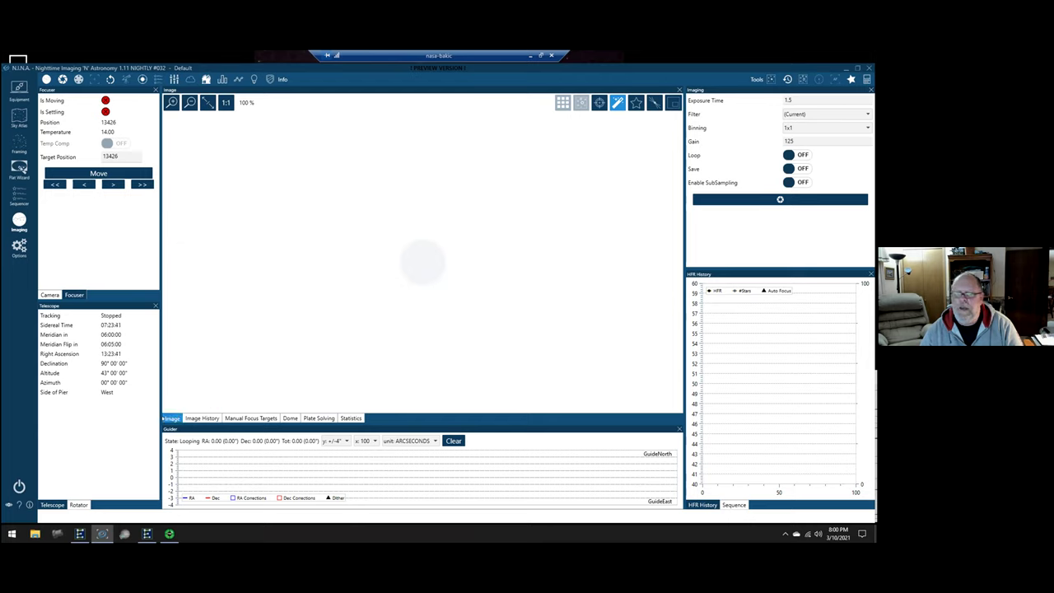
pyautogui.click(203, 418)
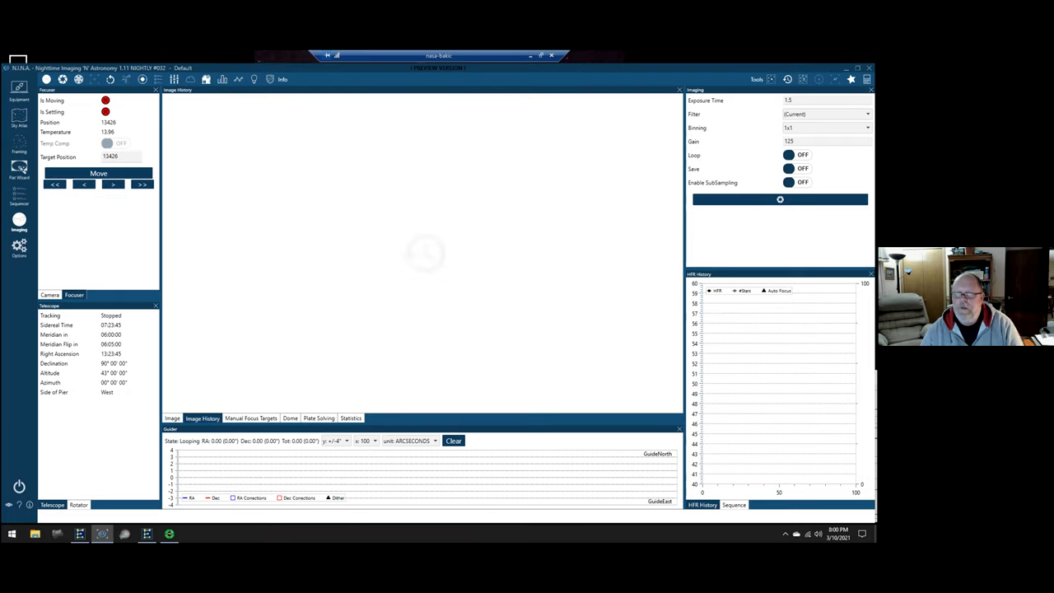
pyautogui.click(251, 418)
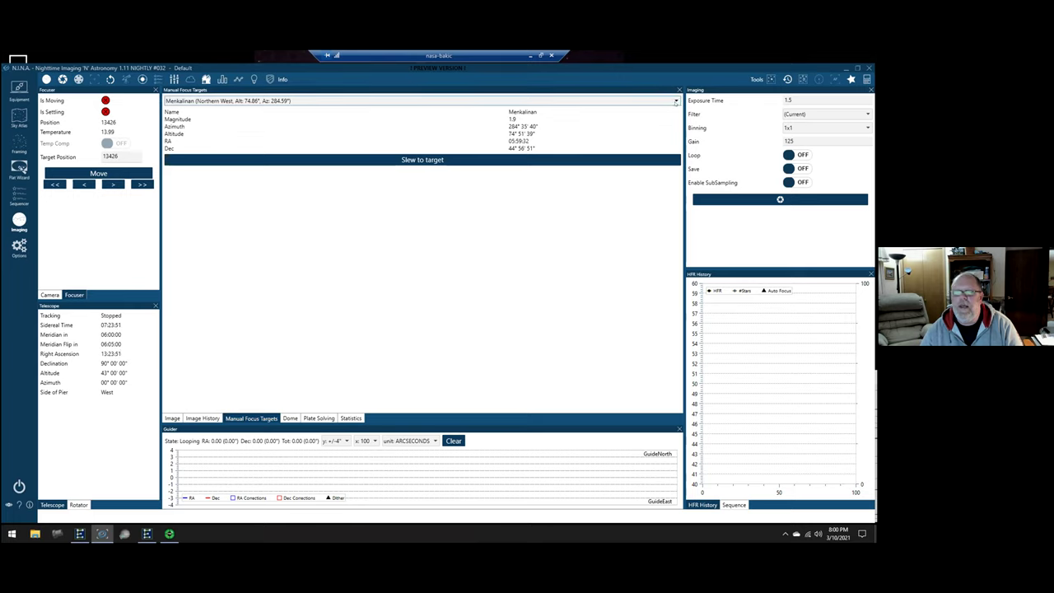
pyautogui.click(675, 101)
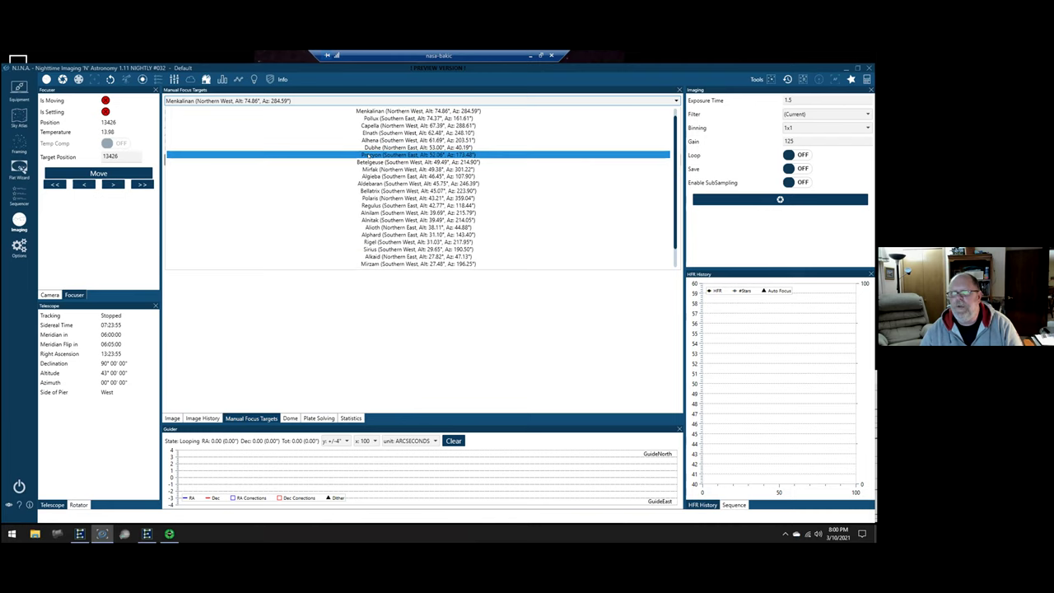
pyautogui.click(416, 320)
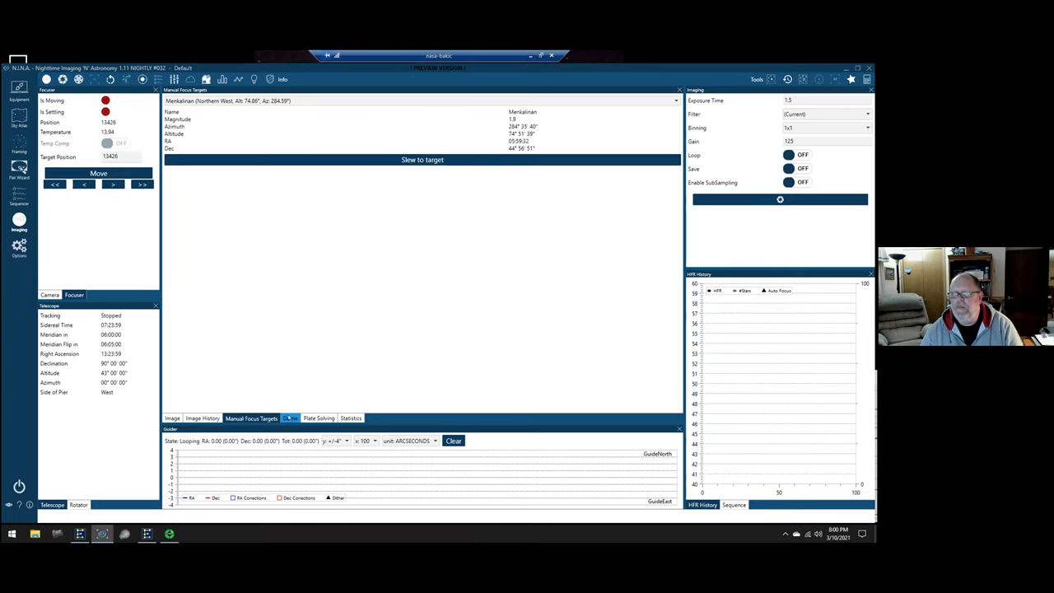
# - Examine the dome status, the plate solving settings and the image statistics in the Imaging view
pyautogui.click(289, 418)
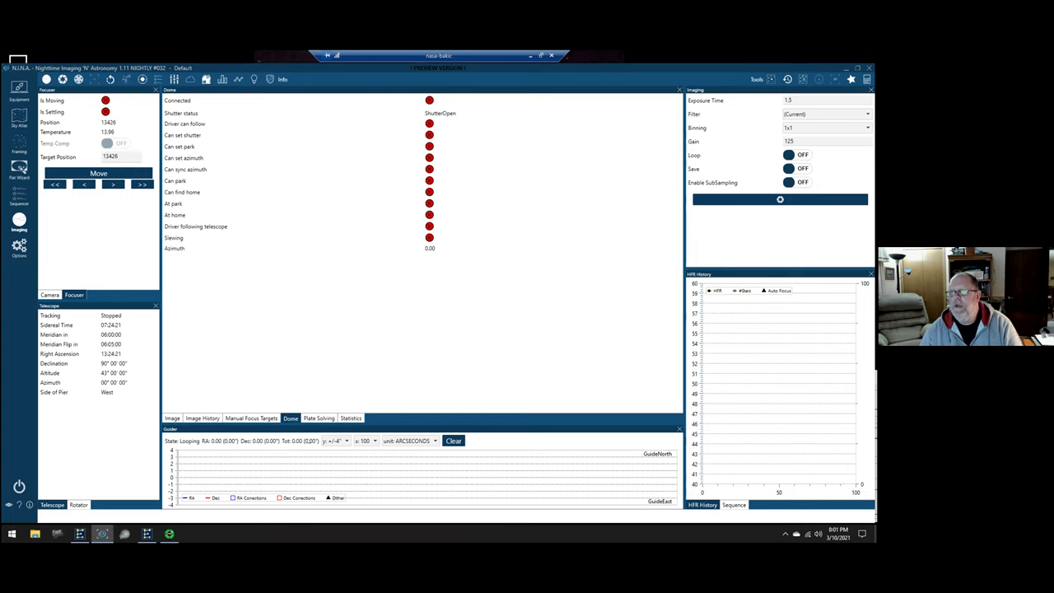
pyautogui.click(319, 419)
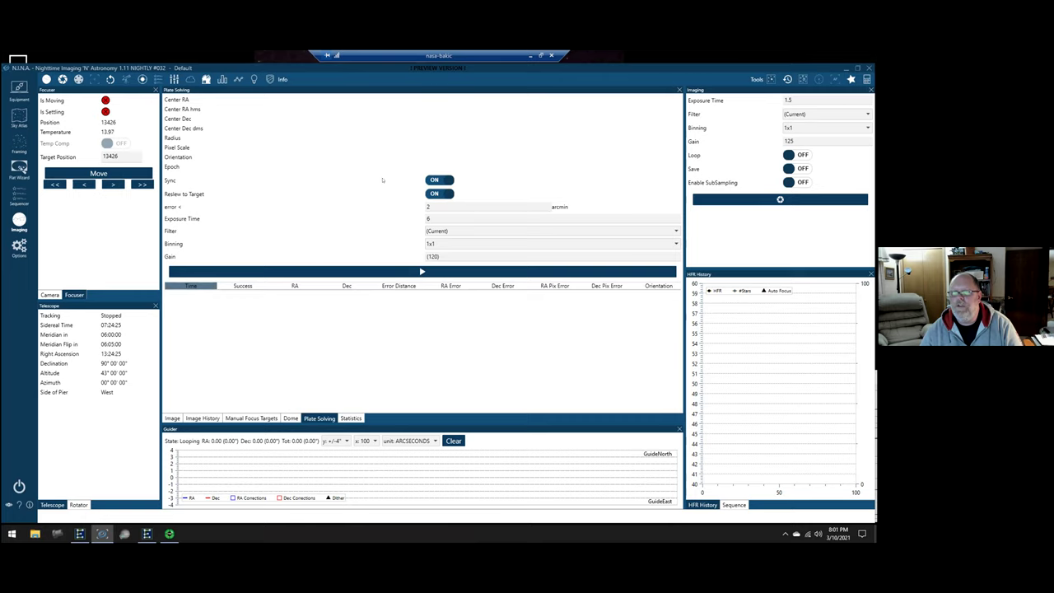
pyautogui.click(434, 194)
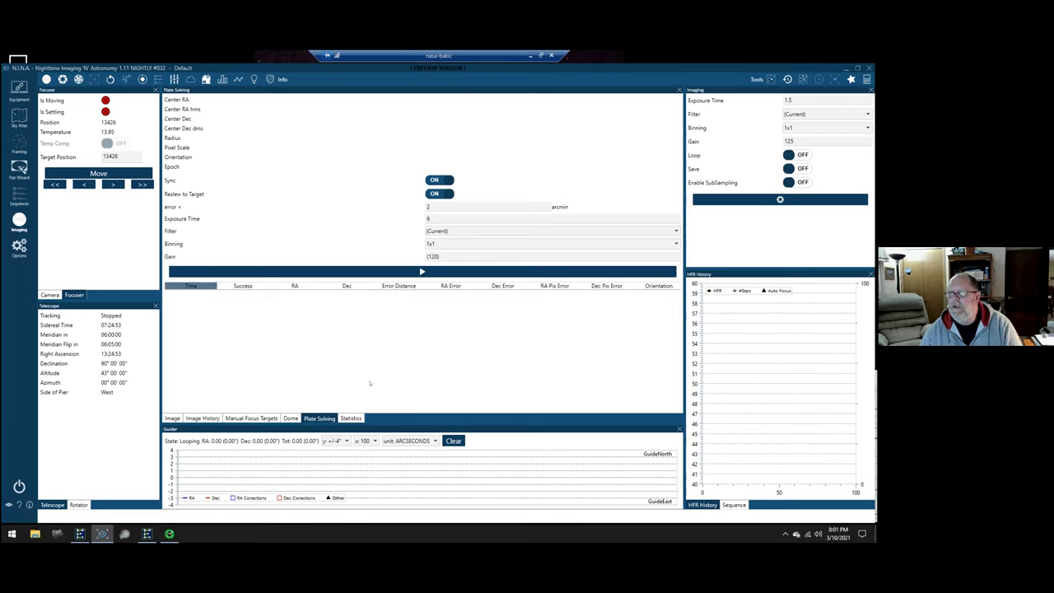
pyautogui.click(353, 418)
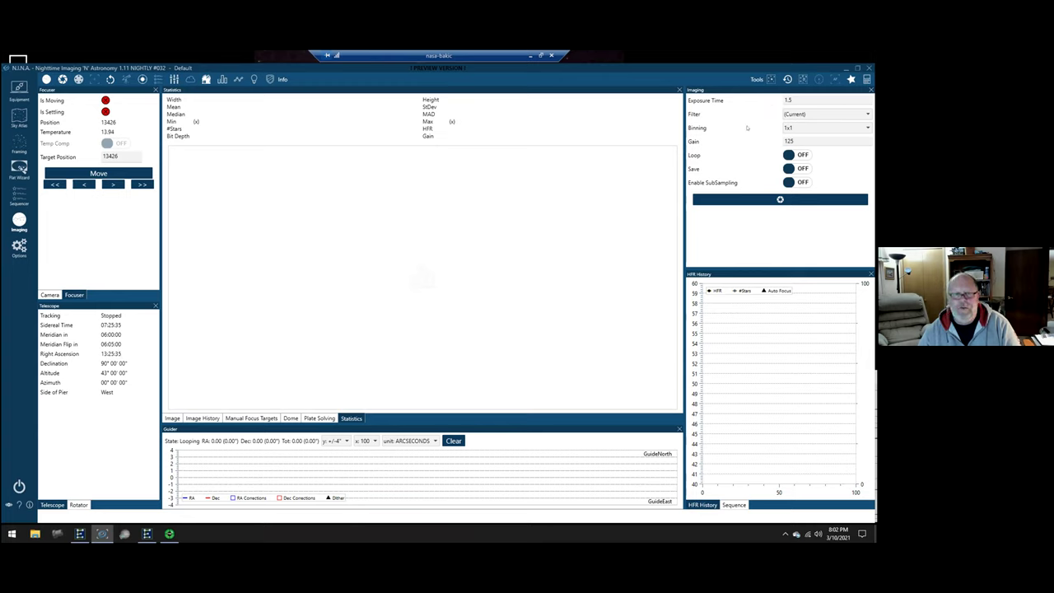
# - Examine the HFR history graph and the active sequence details
pyautogui.moveTo(718, 281)
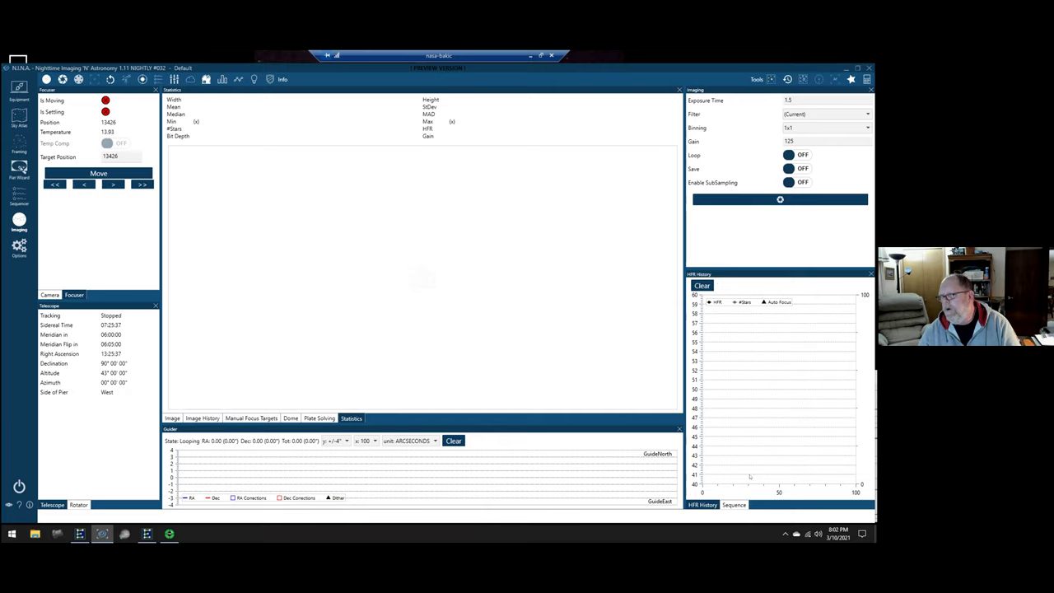
pyautogui.click(734, 504)
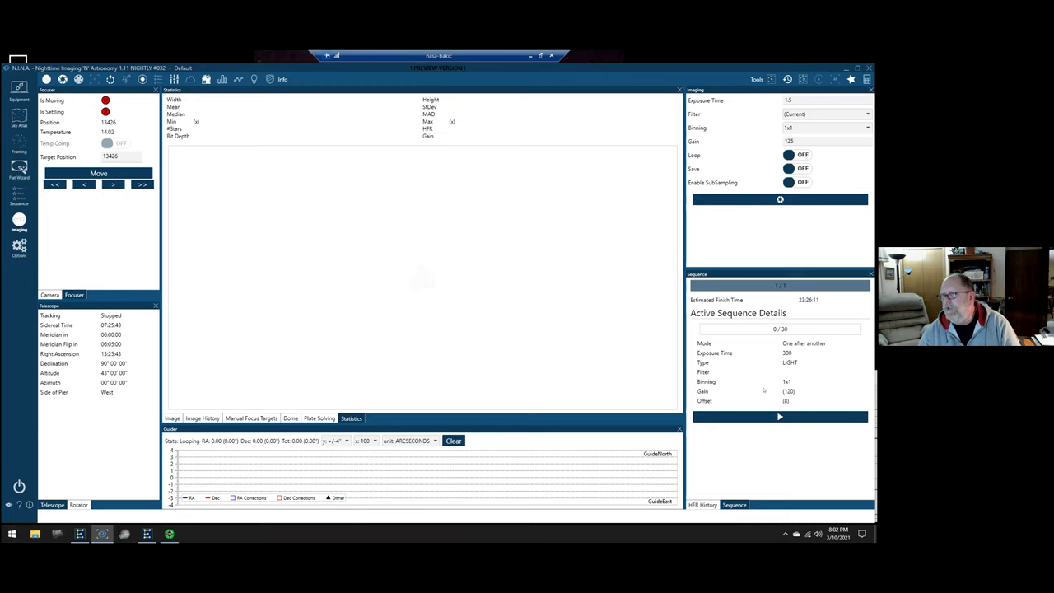
pyautogui.click(703, 504)
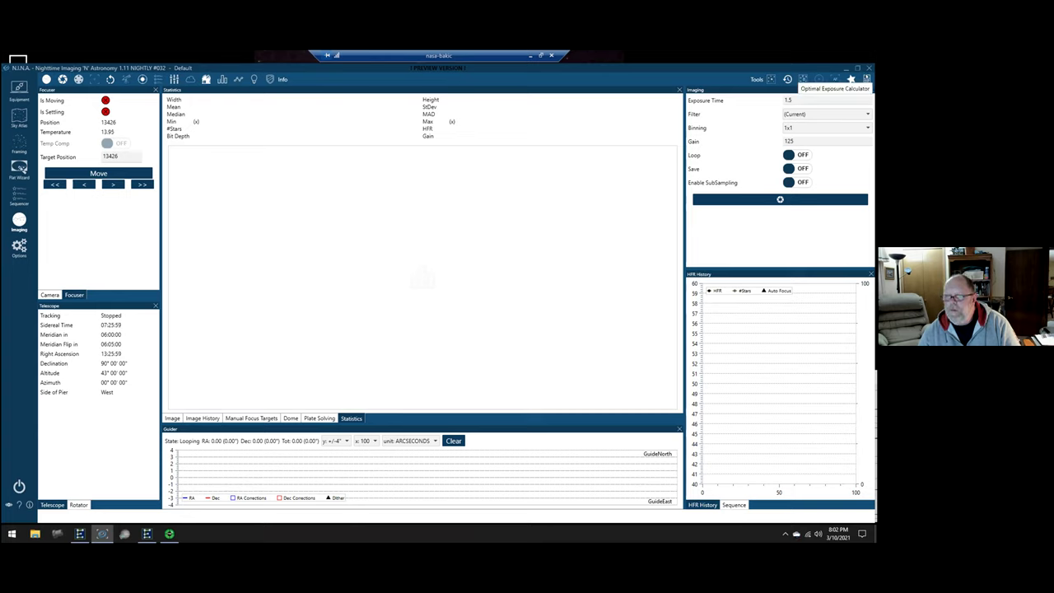
# - Add the Optimal Exposure Calculator to the Imaging view and show its settings
pyautogui.click(852, 79)
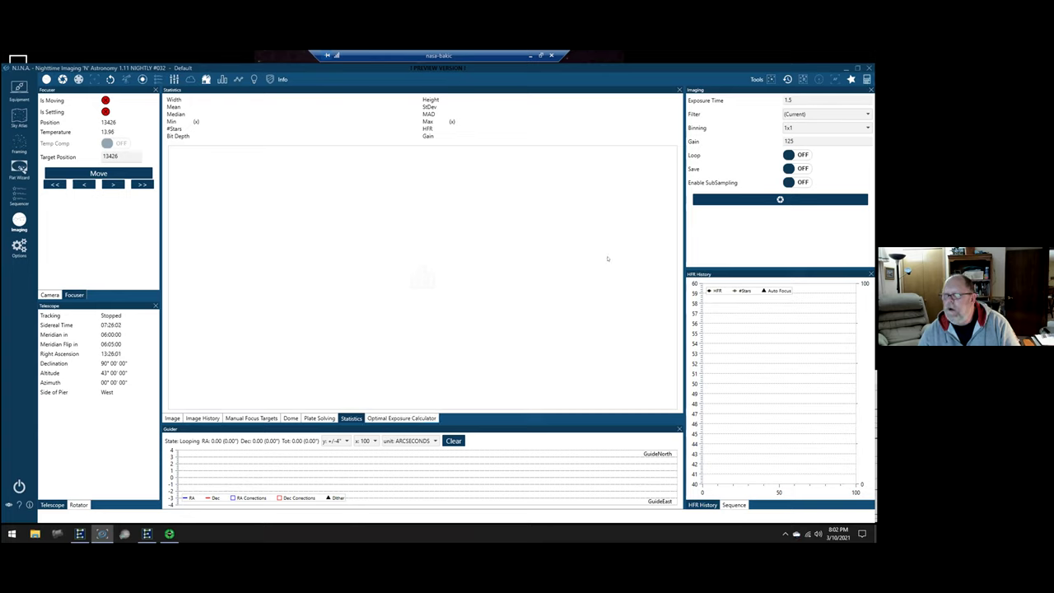
pyautogui.click(401, 417)
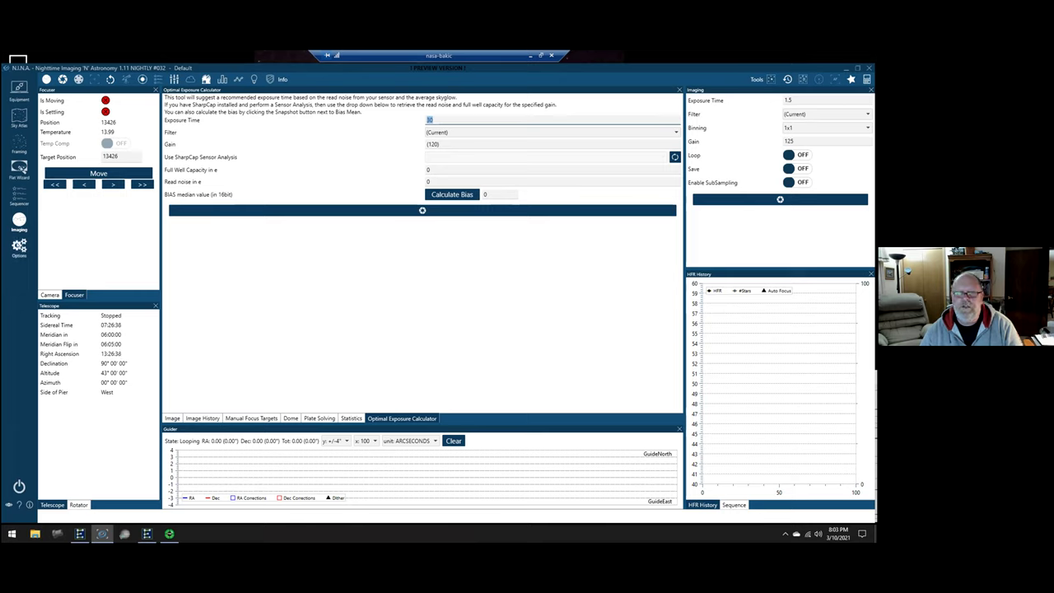
# - Review the general options, previewing the alternative Dark color schema and the available auto update sources
pyautogui.click(19, 246)
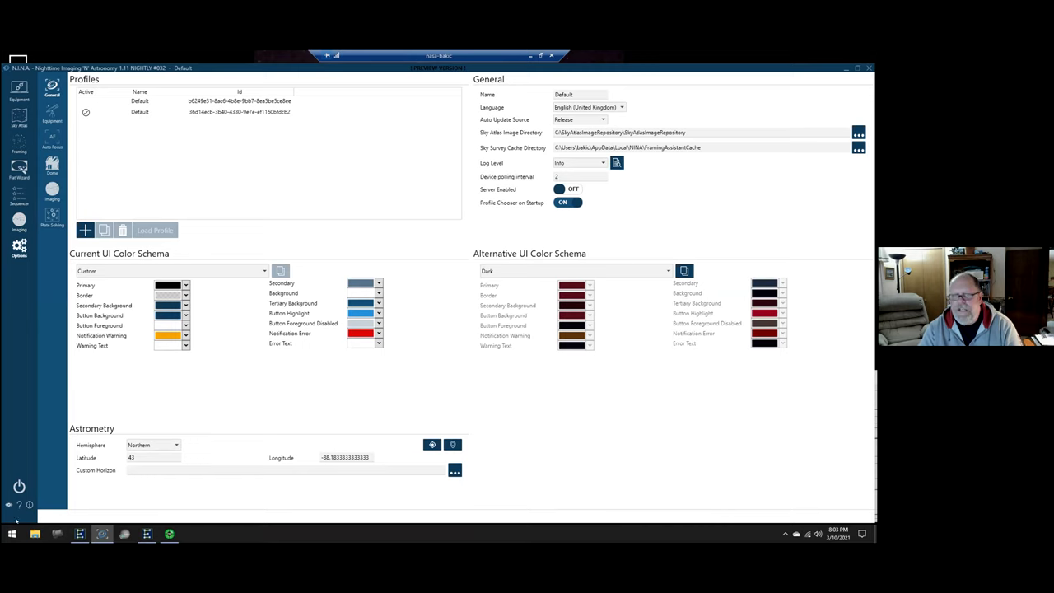
pyautogui.click(8, 505)
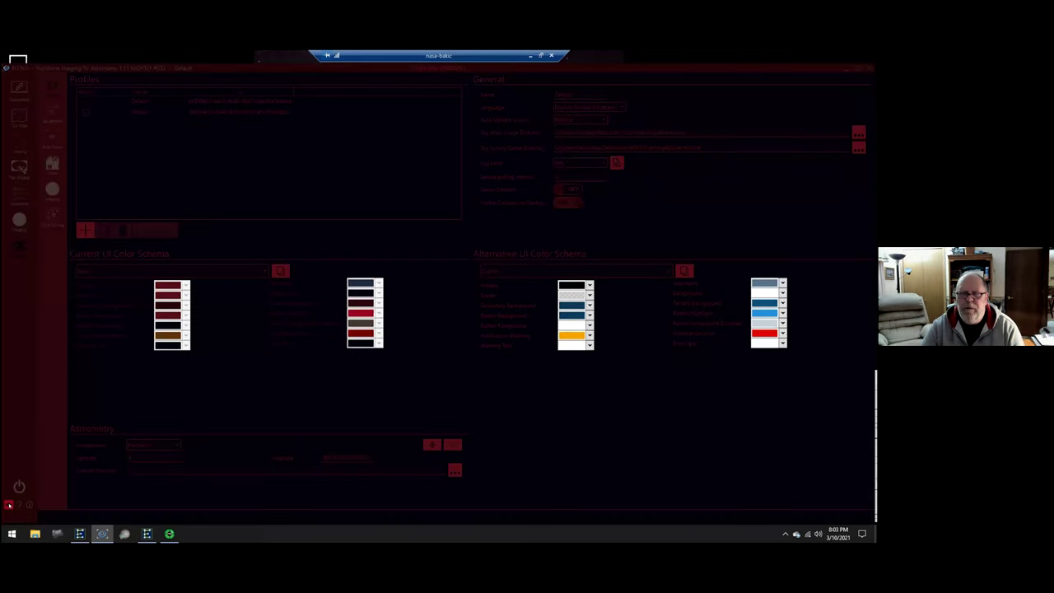
pyautogui.click(8, 505)
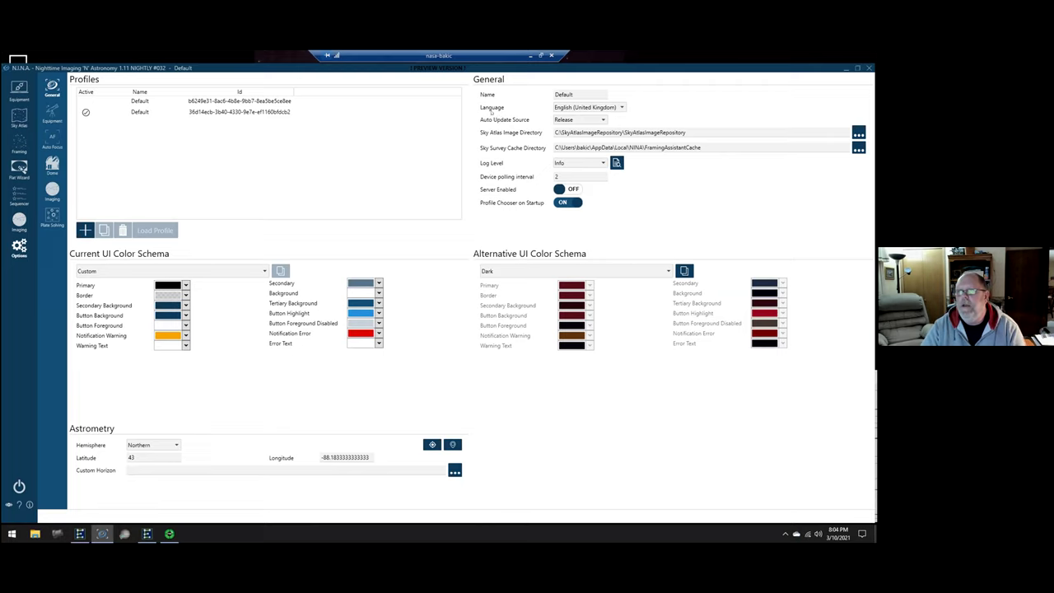
pyautogui.click(602, 119)
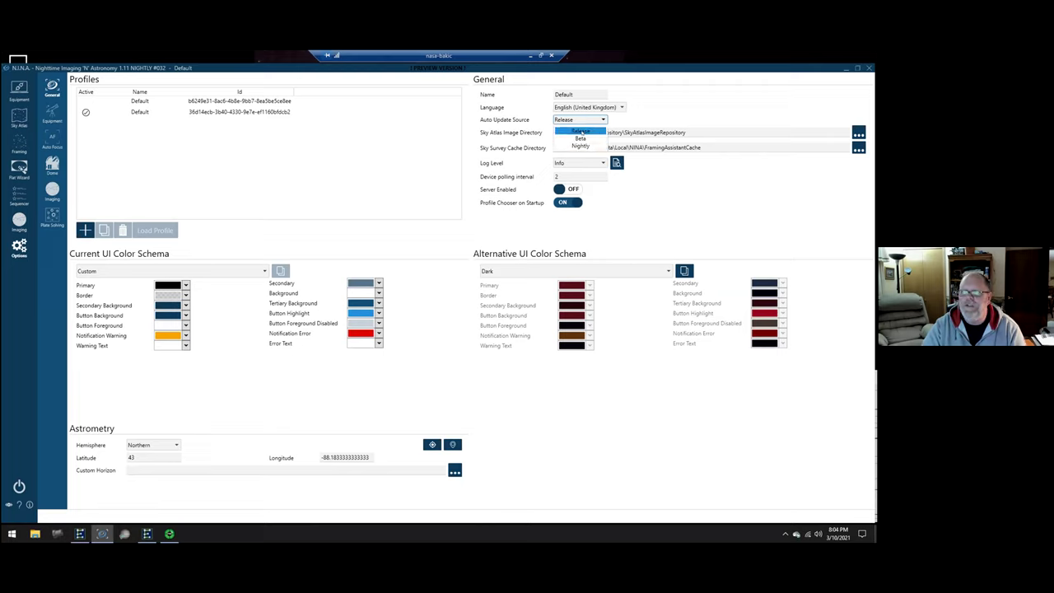
pyautogui.click(581, 132)
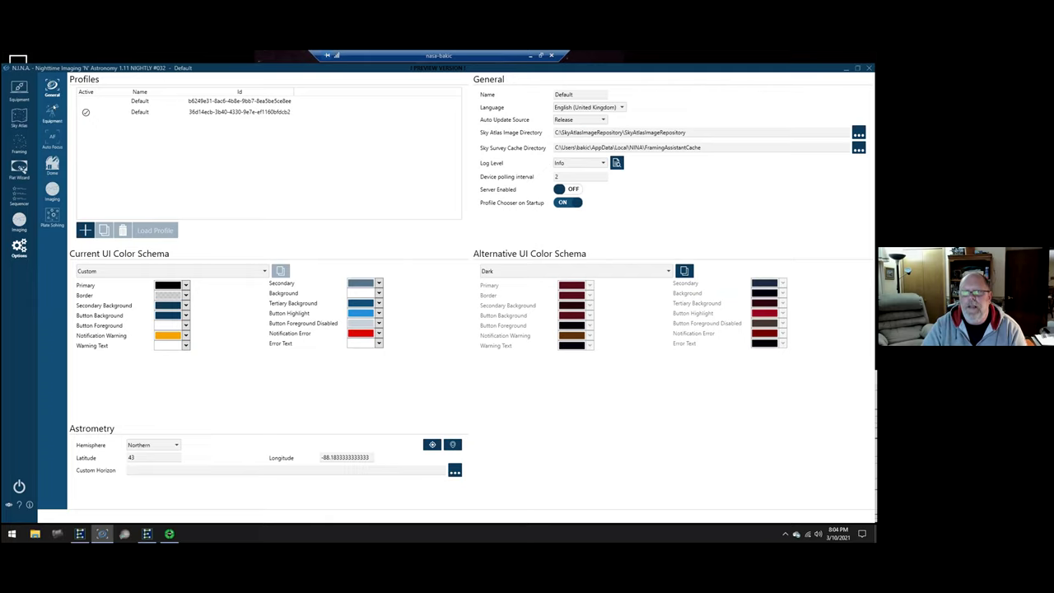
# - Review the equipment options, including the camera's advanced settings and the weather unit settings
pyautogui.click(52, 112)
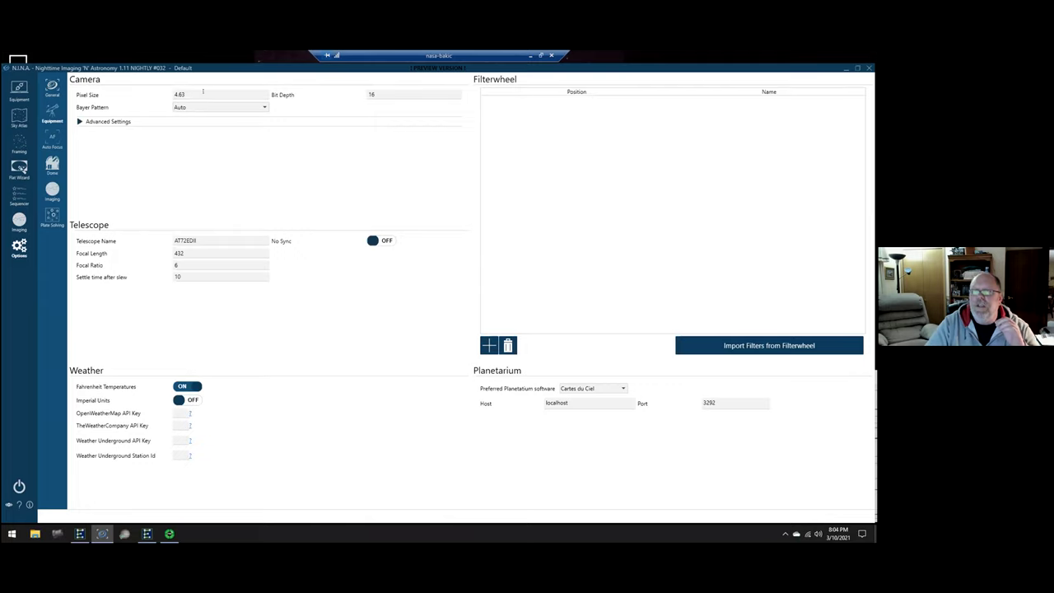
pyautogui.click(105, 121)
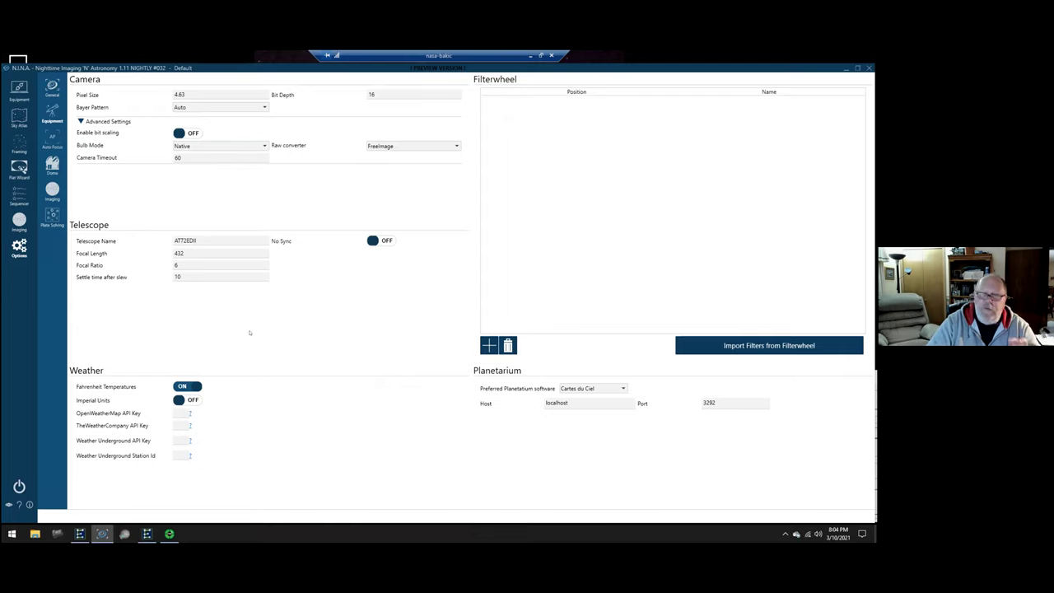
pyautogui.click(187, 398)
pyautogui.click(182, 402)
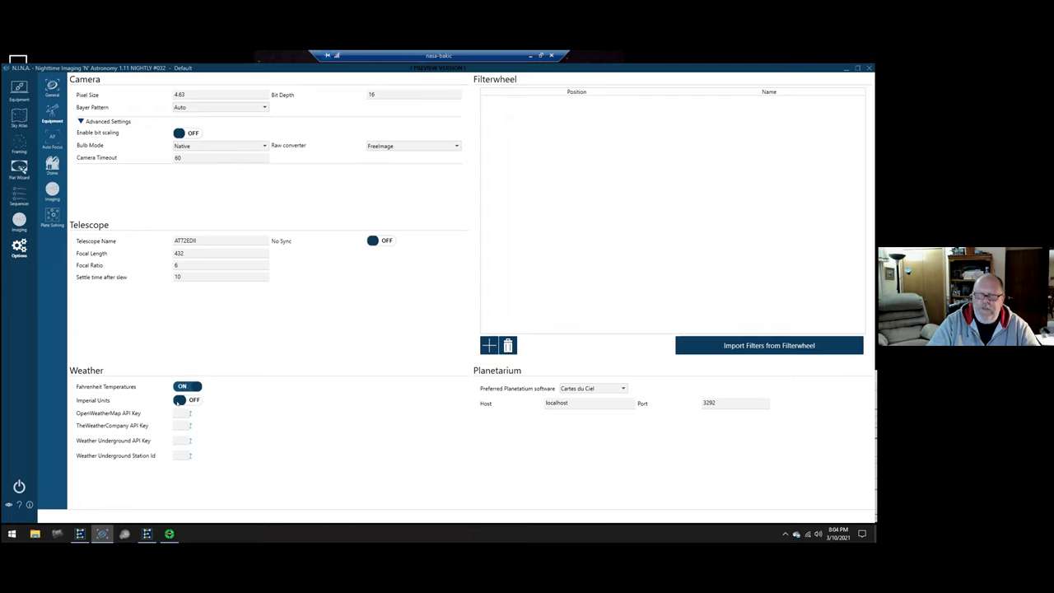
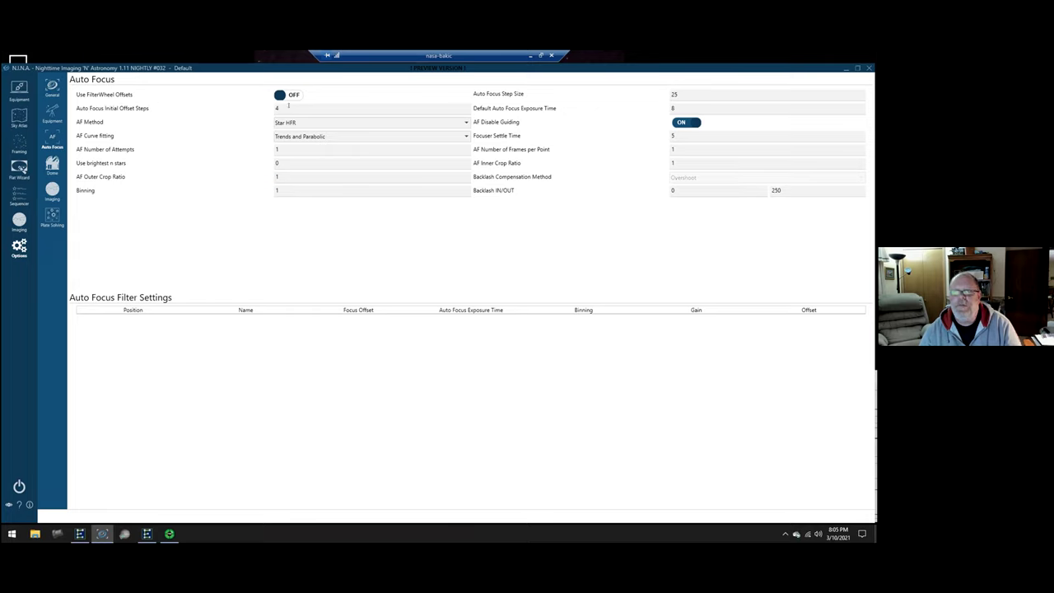
# - Examine the Auto Focus options, including the AF method and curve fitting choices, frames per point and backlash compensation
pyautogui.moveTo(85, 120)
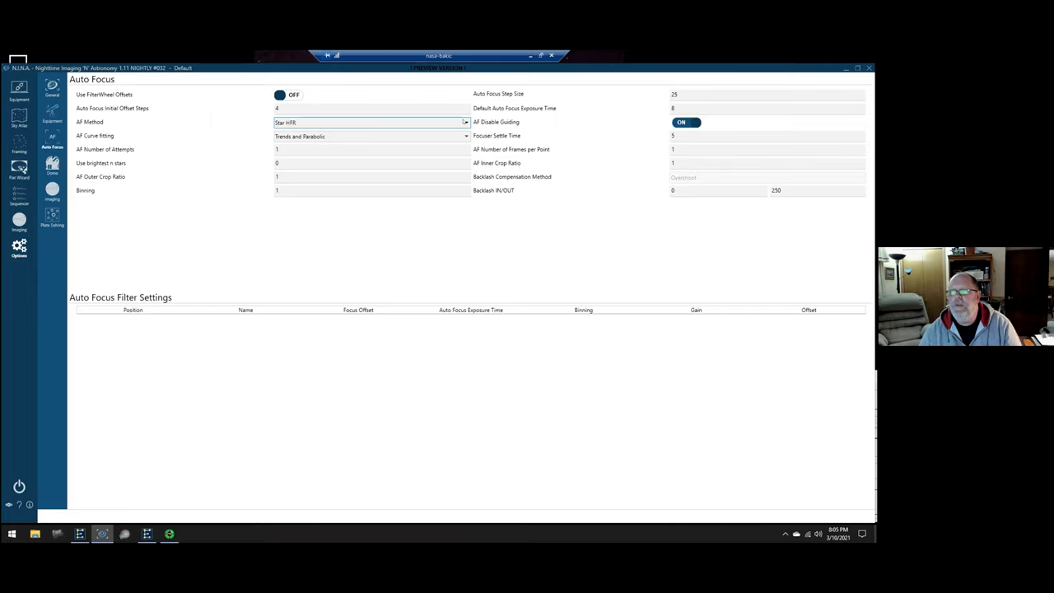
pyautogui.click(465, 122)
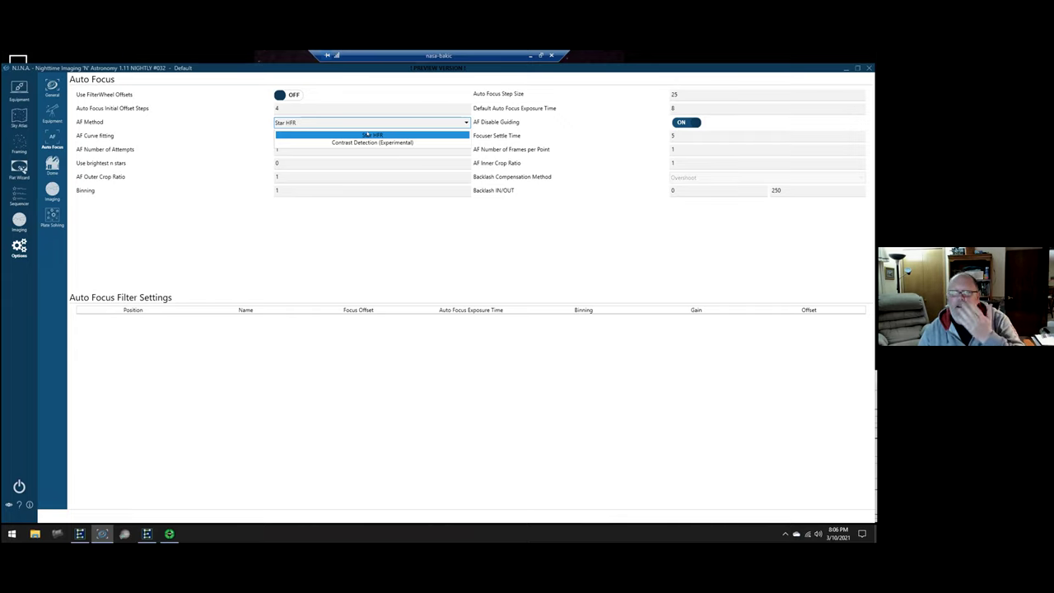
pyautogui.click(370, 135)
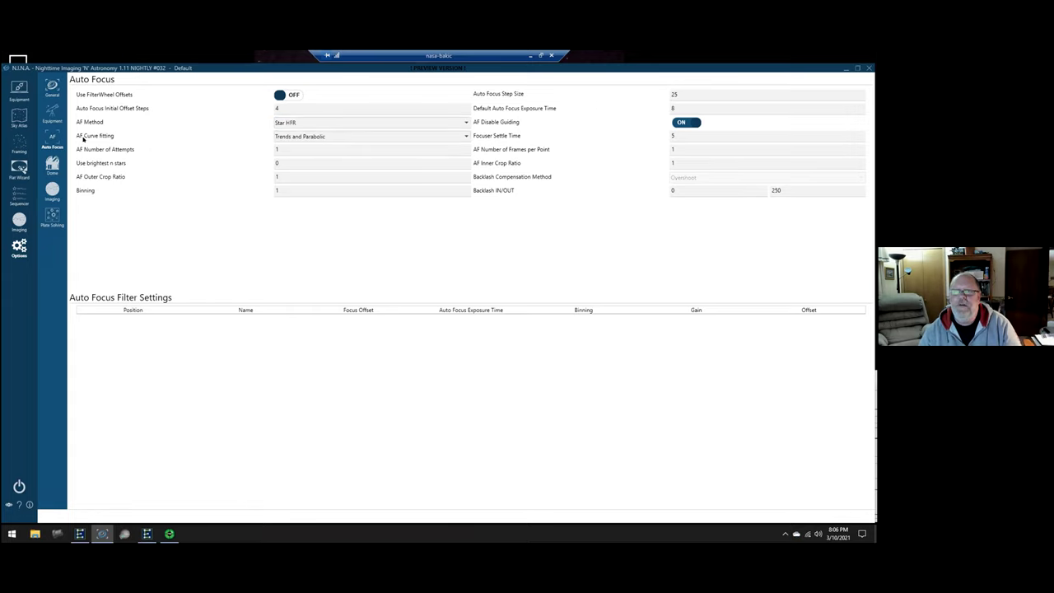
pyautogui.click(466, 136)
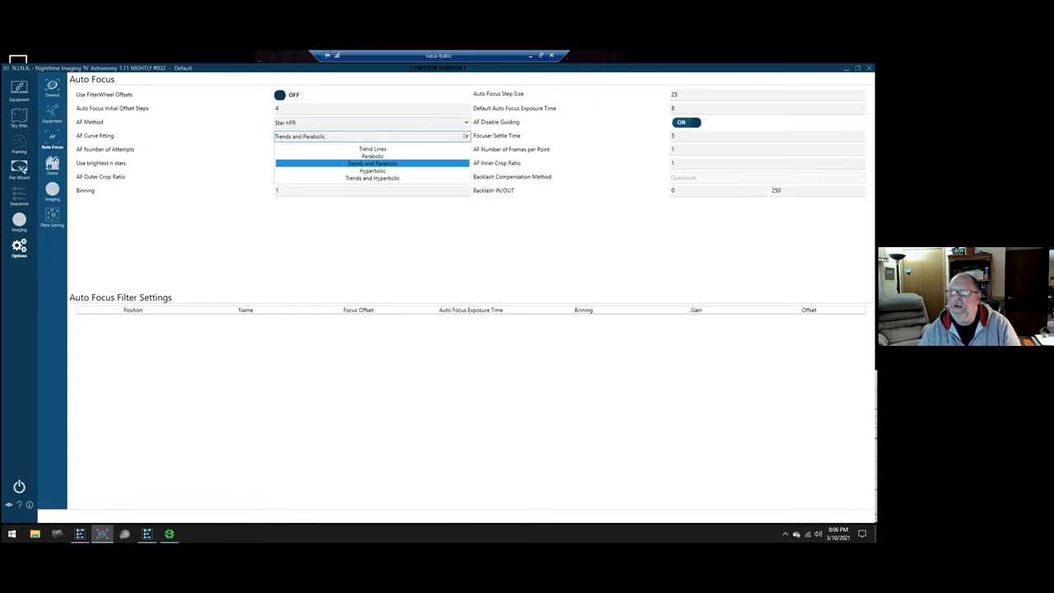
pyautogui.click(387, 162)
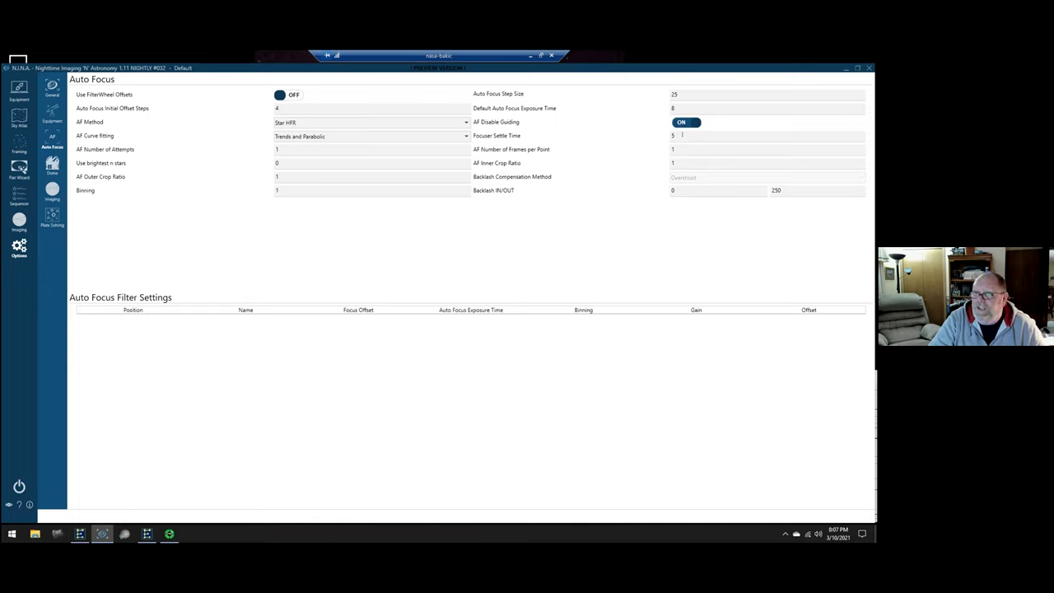
pyautogui.moveTo(536, 149)
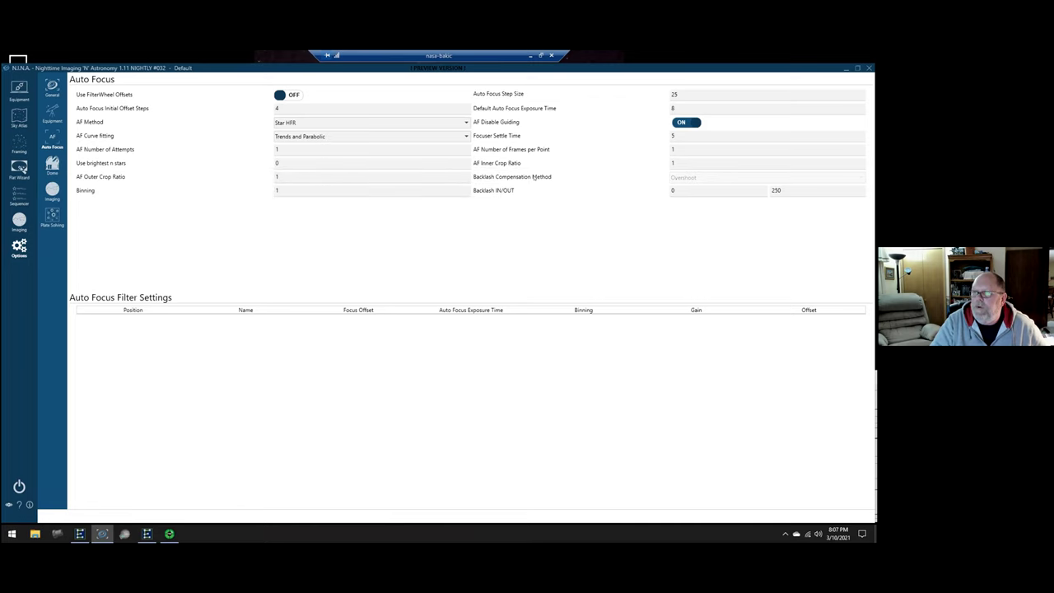
pyautogui.moveTo(533, 177)
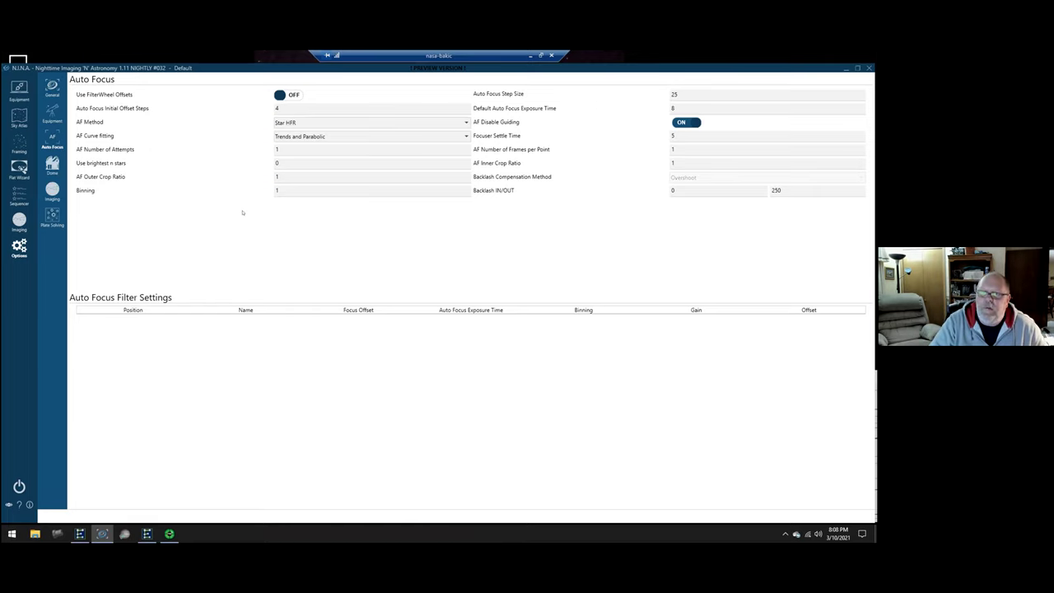
# - Examine the dome settings and the imaging file settings, including the image save formats and the file name pattern list
pyautogui.click(52, 165)
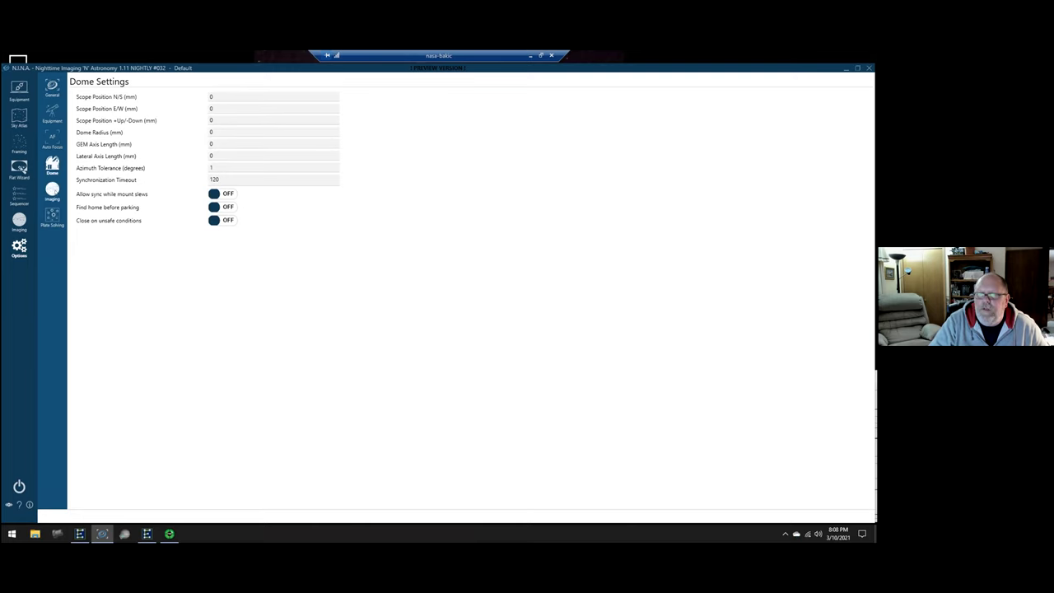
pyautogui.click(51, 190)
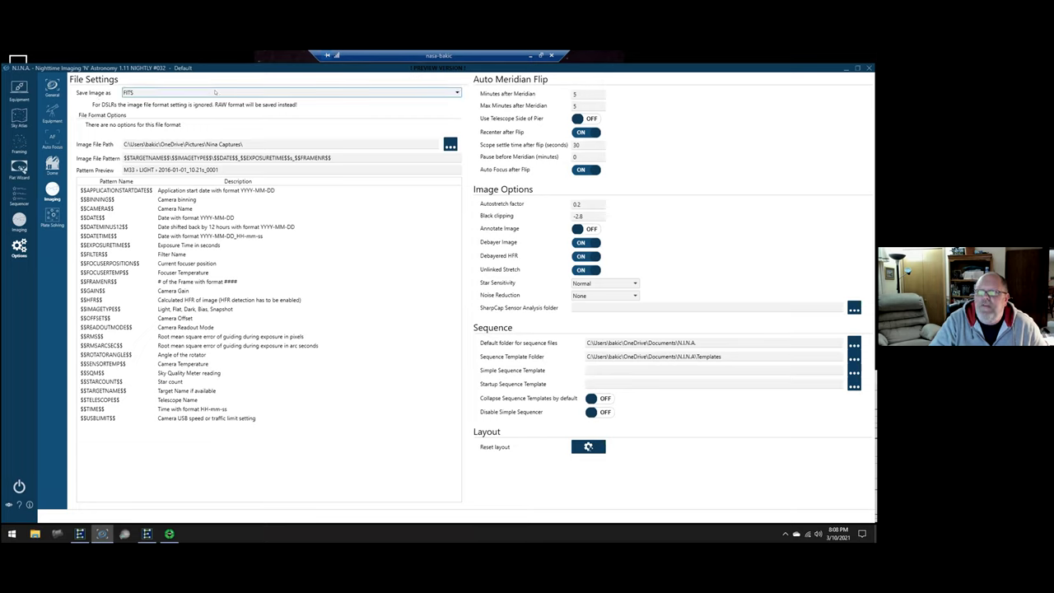
pyautogui.click(215, 93)
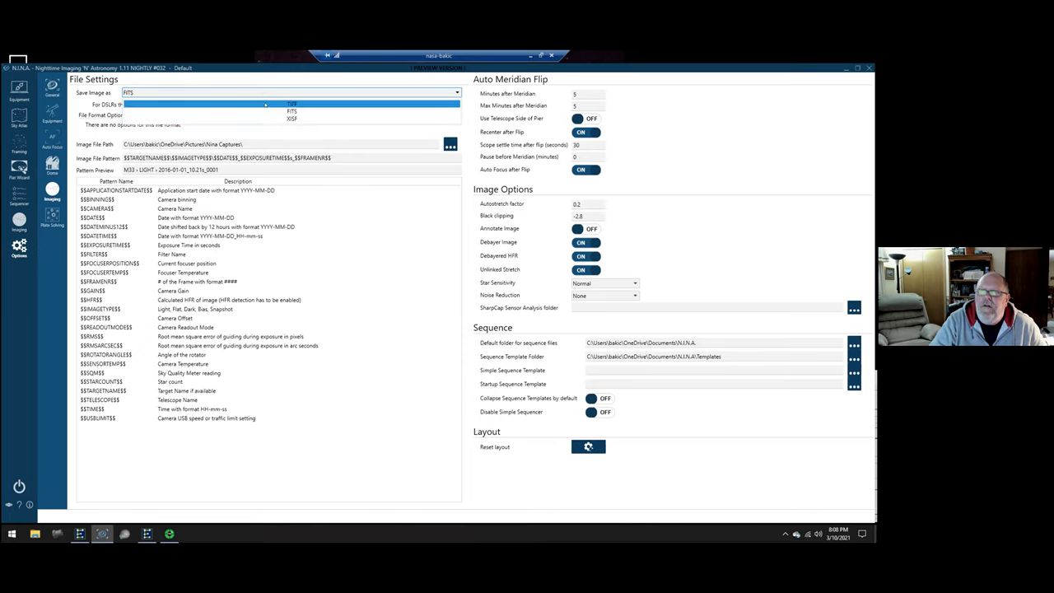
pyautogui.click(290, 110)
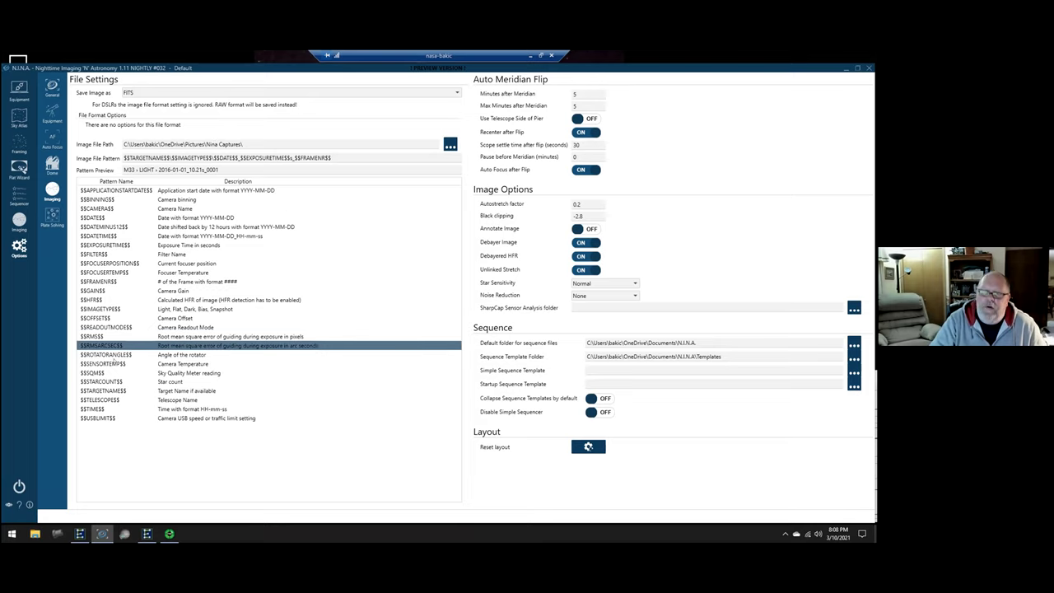
pyautogui.moveTo(129, 382); pyautogui.dragTo(136, 317)
pyautogui.moveTo(169, 270); pyautogui.dragTo(115, 181)
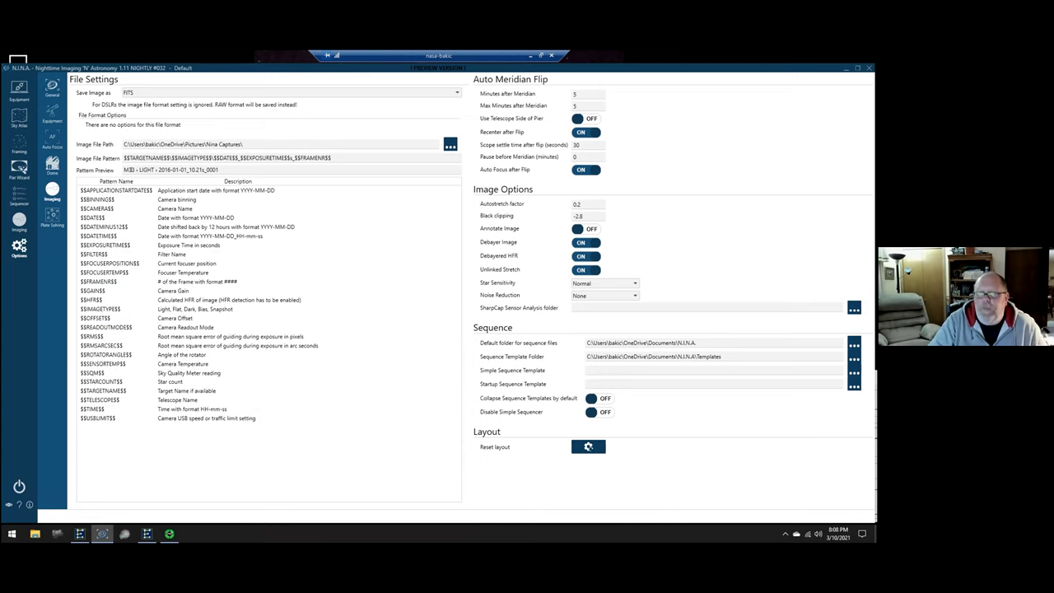
# - Examine the imaging options for auto meridian flip, image processing such as autostretch and annotation, and the sequence folders and templates
pyautogui.moveTo(247, 345); pyautogui.dragTo(349, 245)
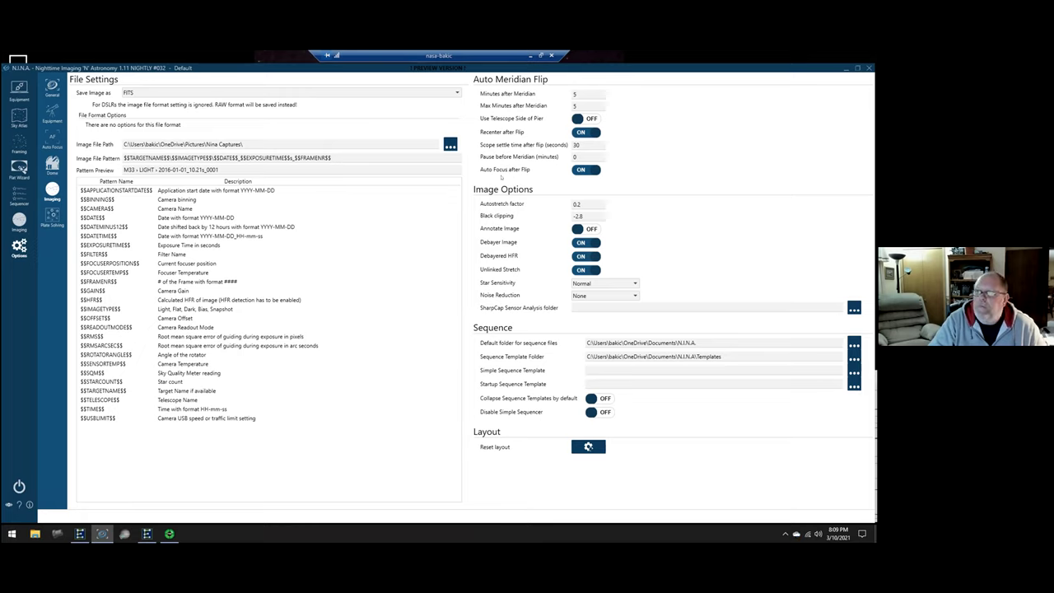
pyautogui.moveTo(550, 205)
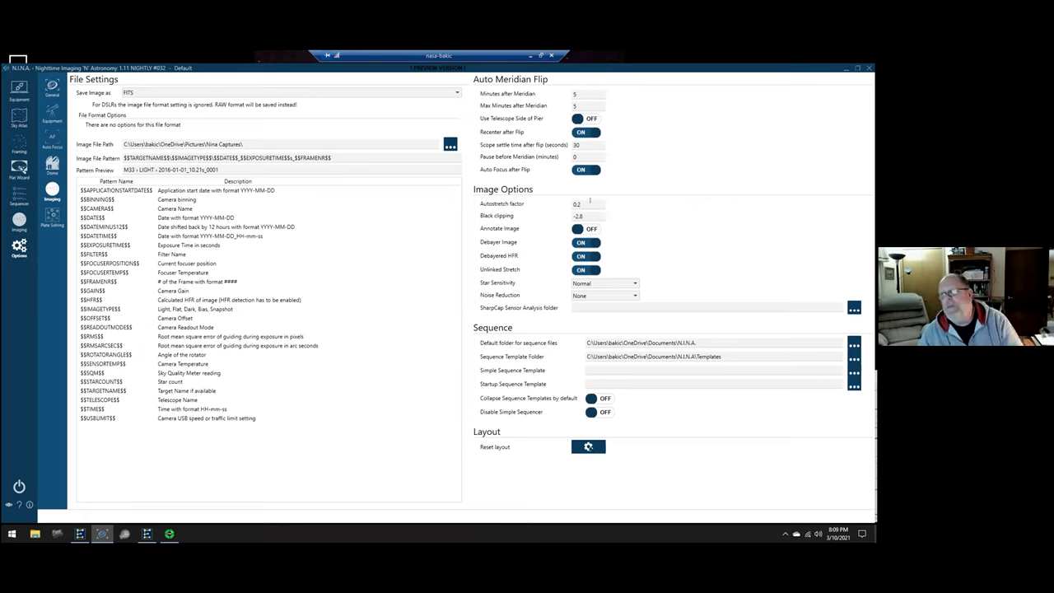
pyautogui.moveTo(499, 228)
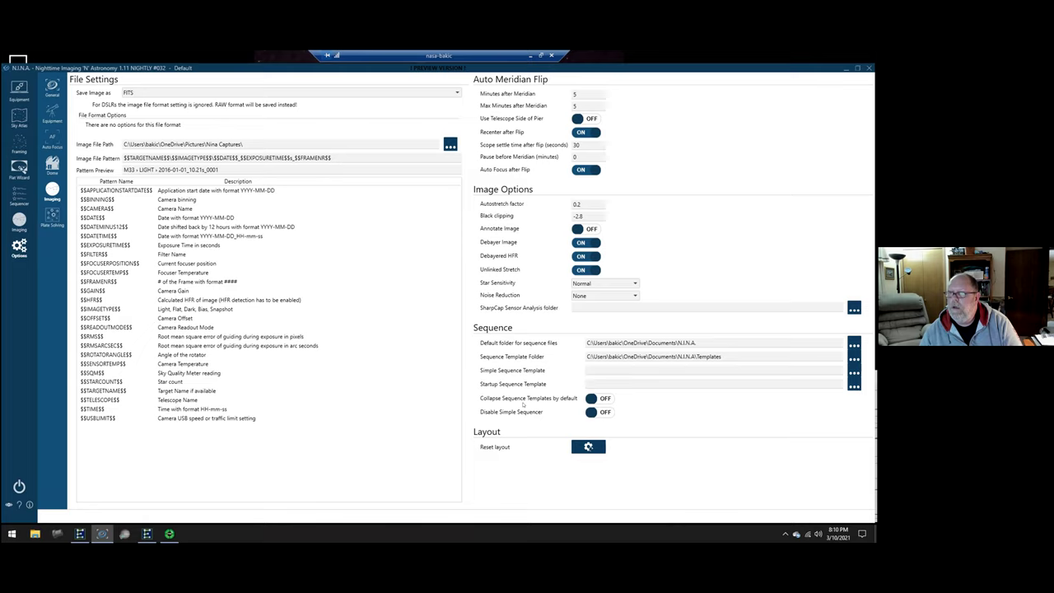
# - Rearrange the imaging layout by docking the Focuser panel directly below the Camera panel
pyautogui.moveTo(485, 422)
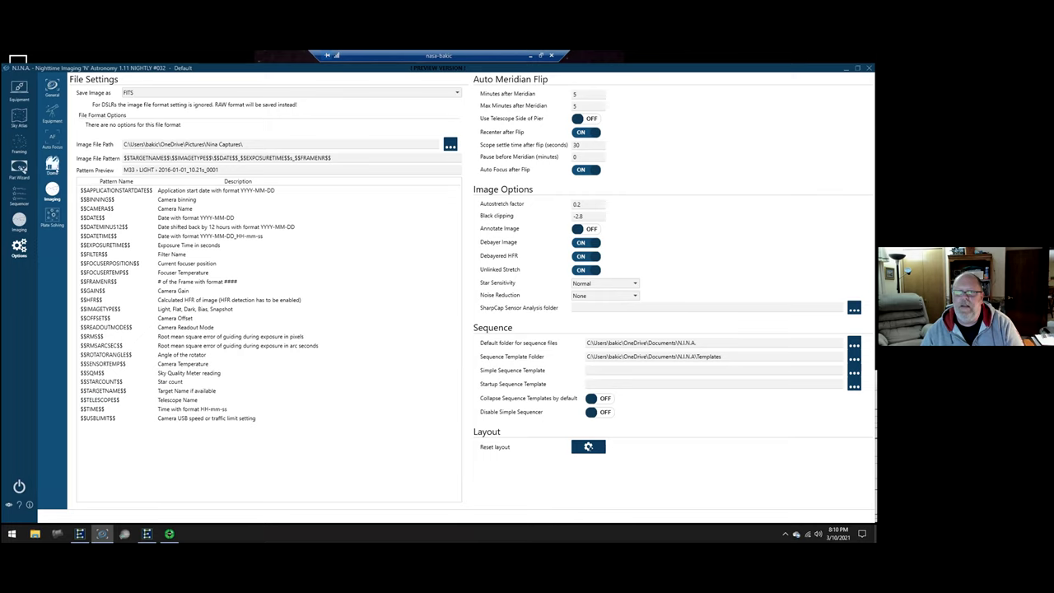
pyautogui.click(19, 221)
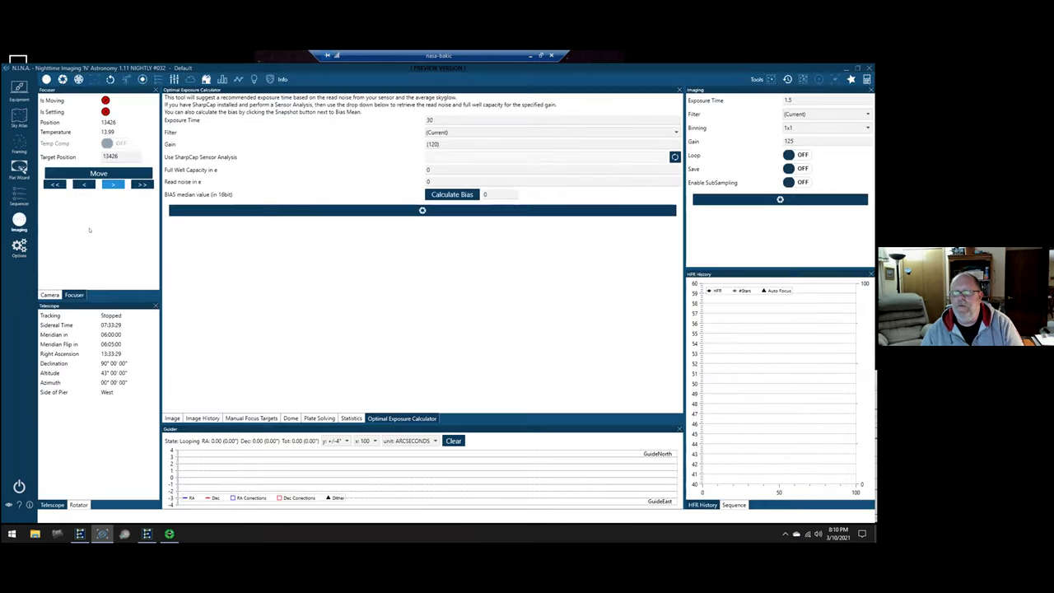
pyautogui.moveTo(74, 294); pyautogui.dragTo(94, 189)
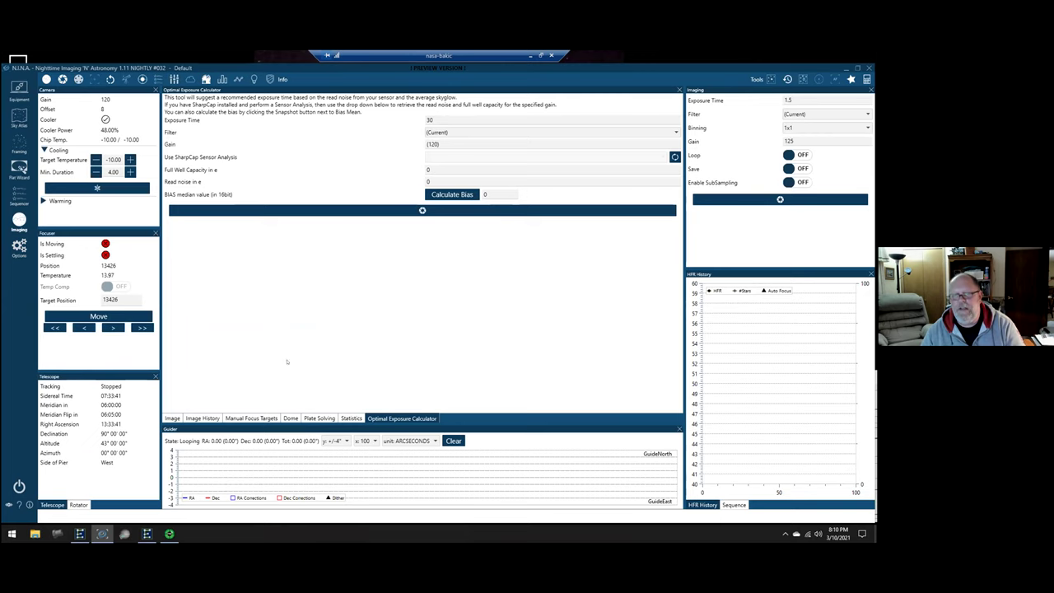
# - Review the plate solving options, including the available plate solvers and the individual settings of Astrometry.Net, Local Platesolver, Platesolve2, All Sky Plate Solver and ASTAP
pyautogui.click(18, 247)
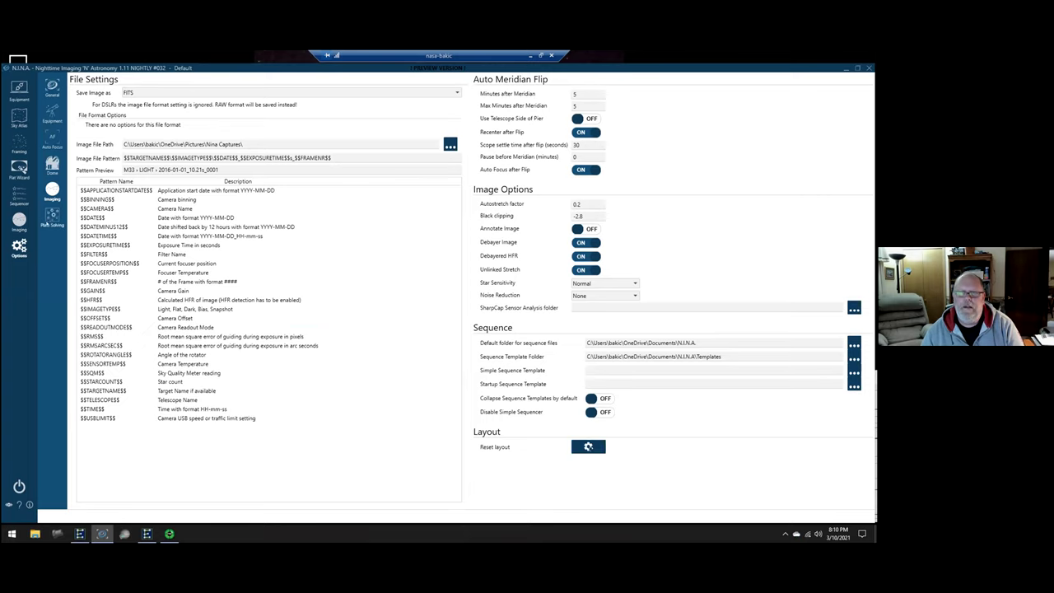
pyautogui.click(52, 217)
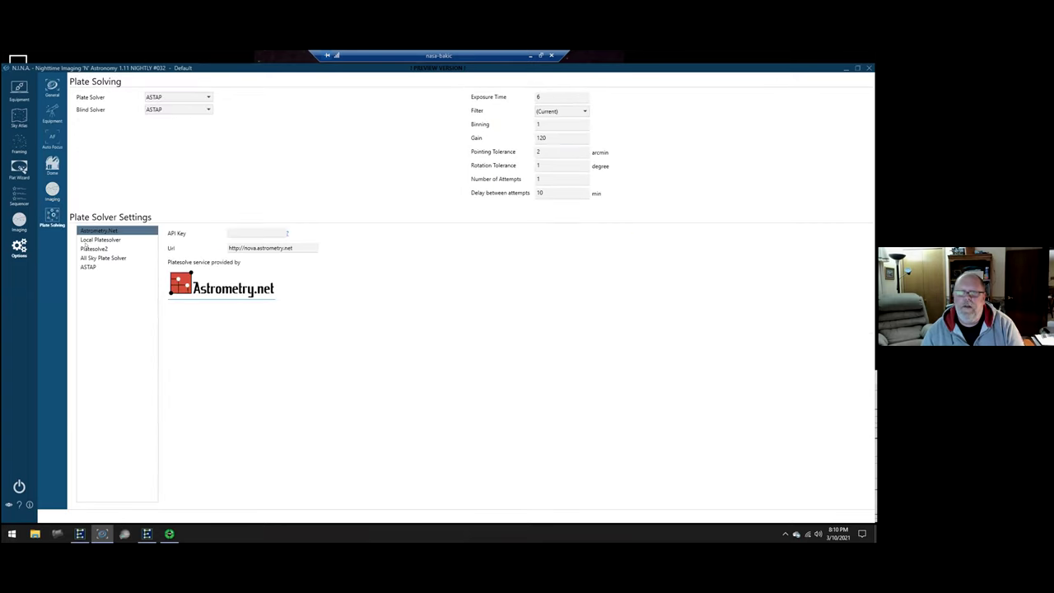
pyautogui.click(208, 97)
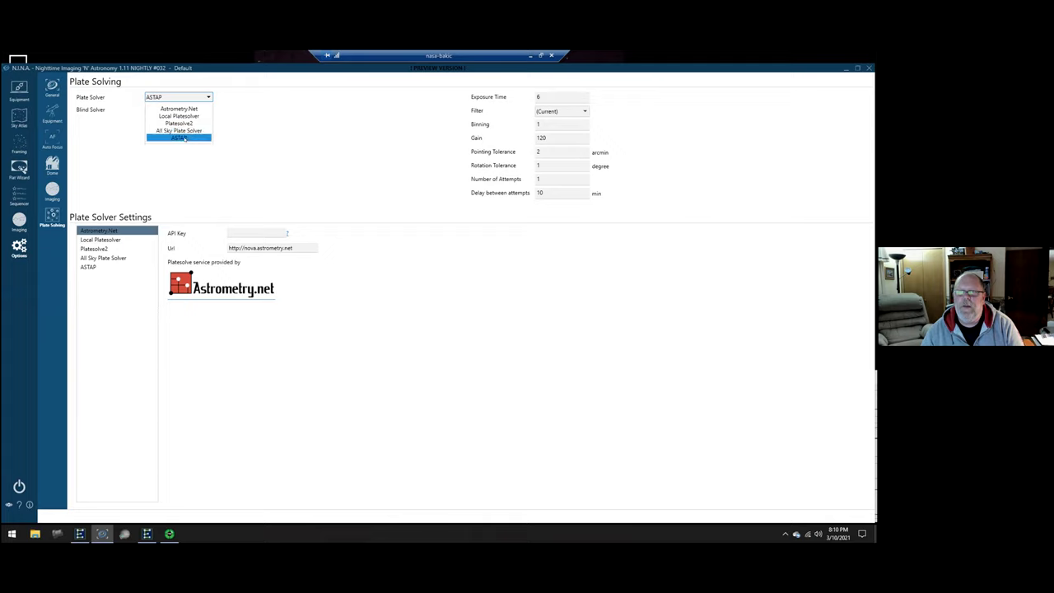
pyautogui.click(183, 138)
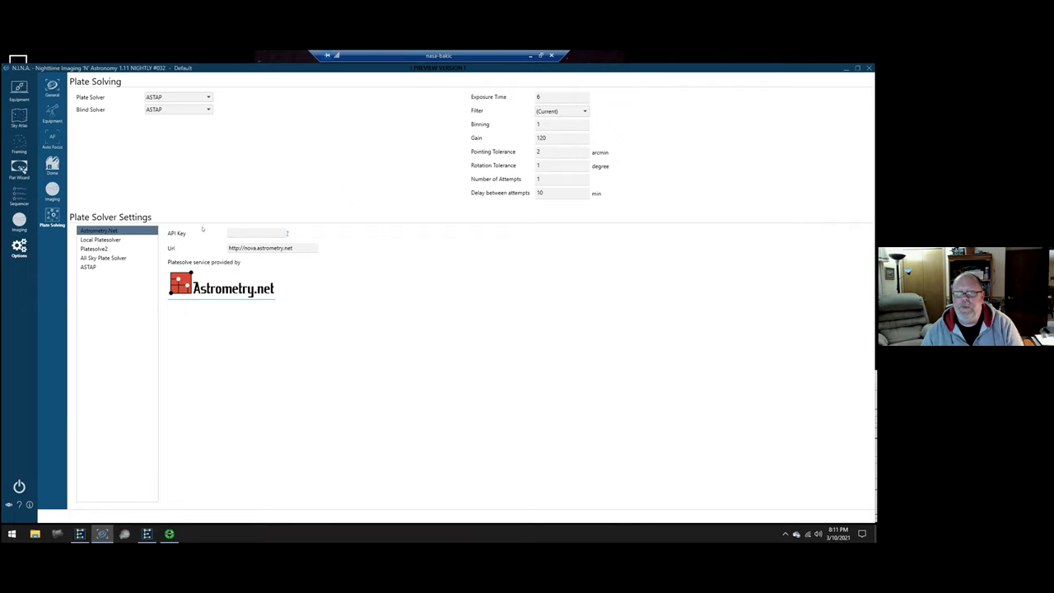
pyautogui.click(88, 267)
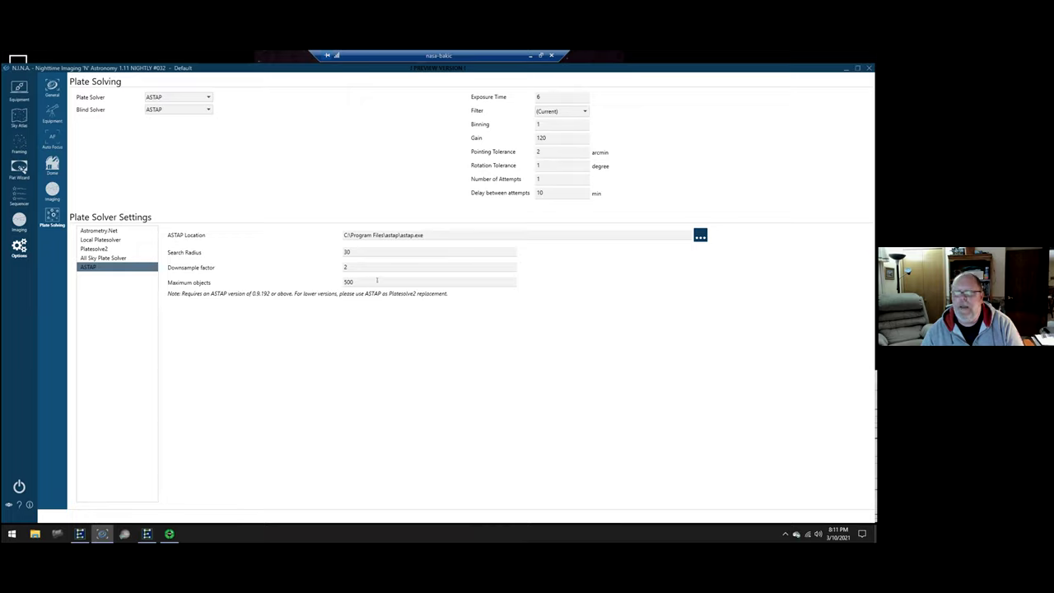
pyautogui.click(100, 258)
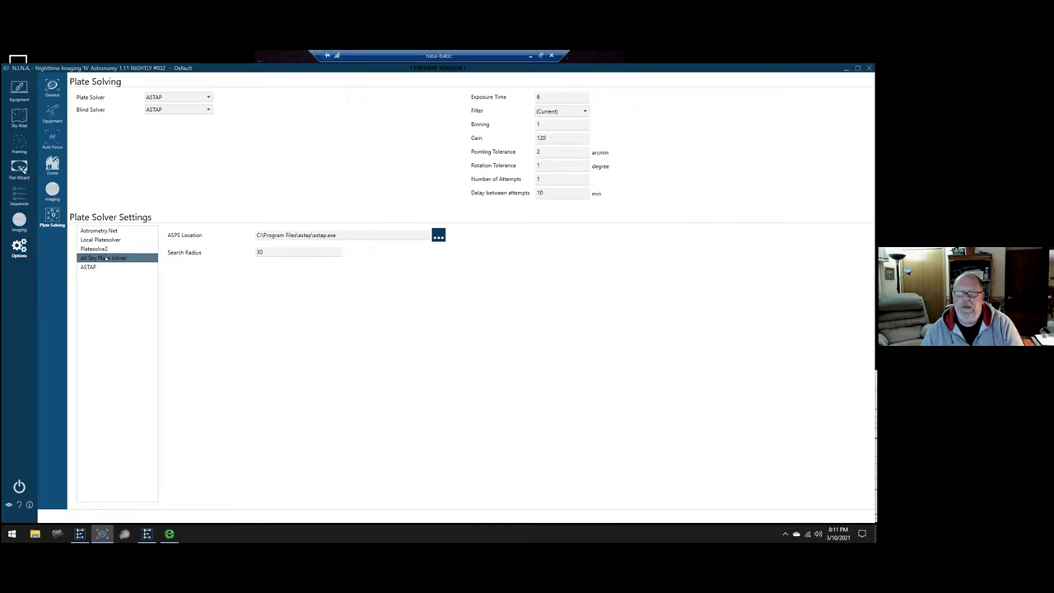
pyautogui.click(101, 249)
pyautogui.click(100, 240)
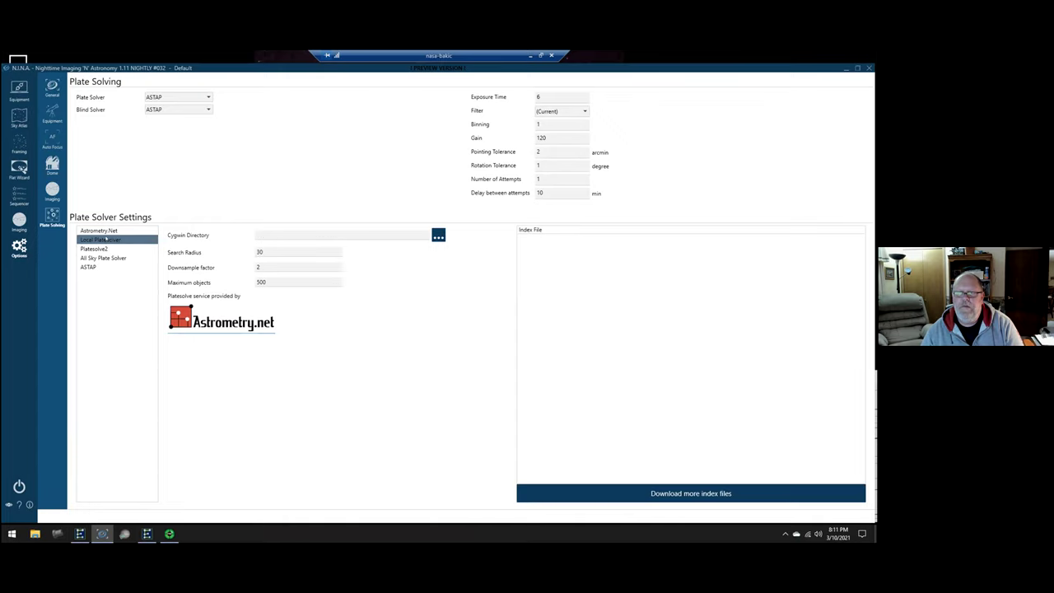
pyautogui.click(99, 231)
pyautogui.click(90, 266)
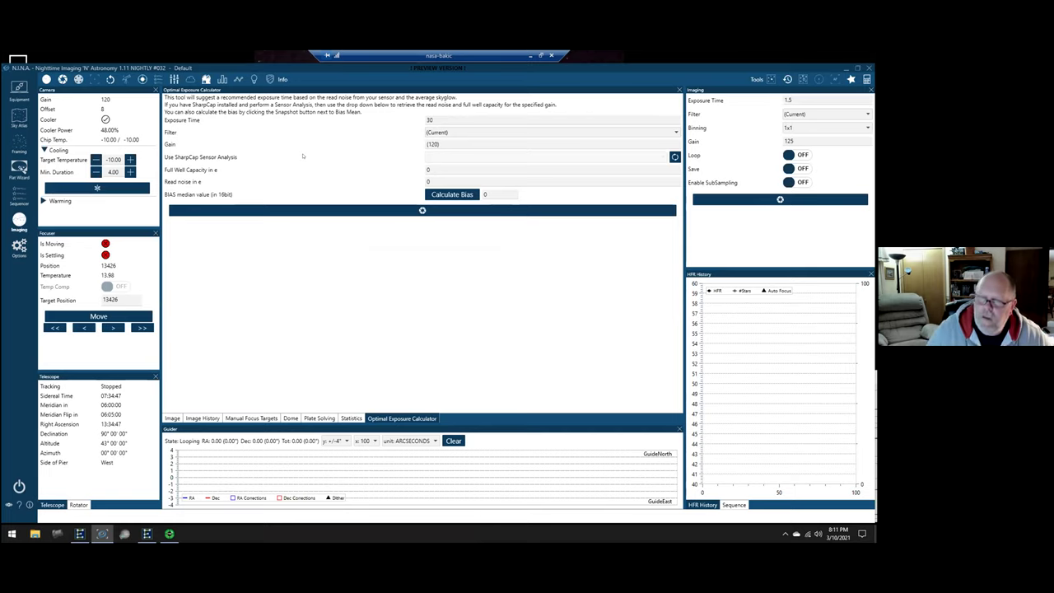
# - Show the Image view in the imaging workspace, and export the Great Orion Nebula(1) sequence to the advanced sequencer
pyautogui.click(172, 419)
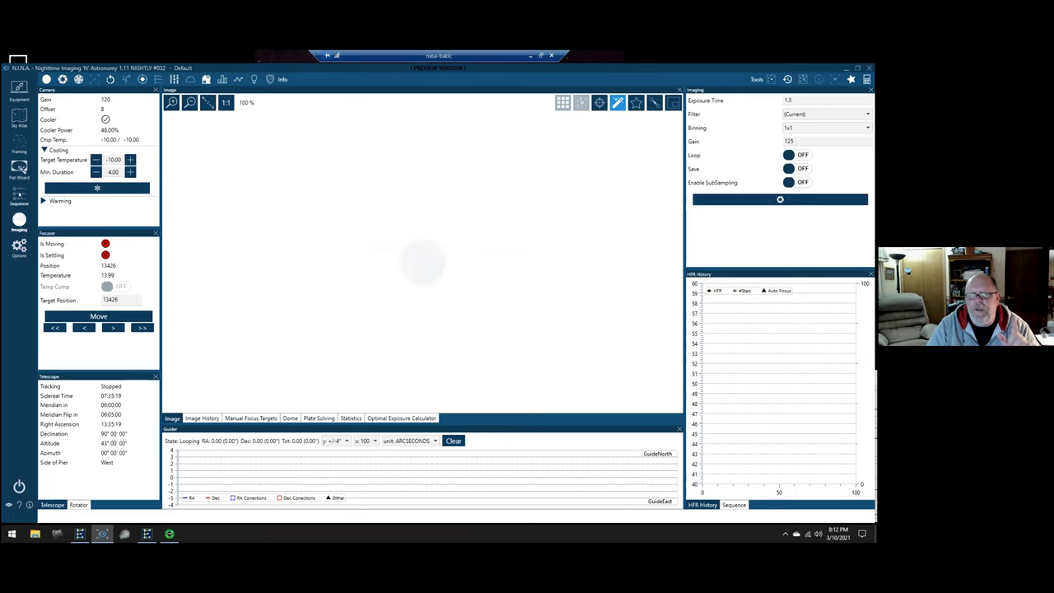
pyautogui.click(18, 193)
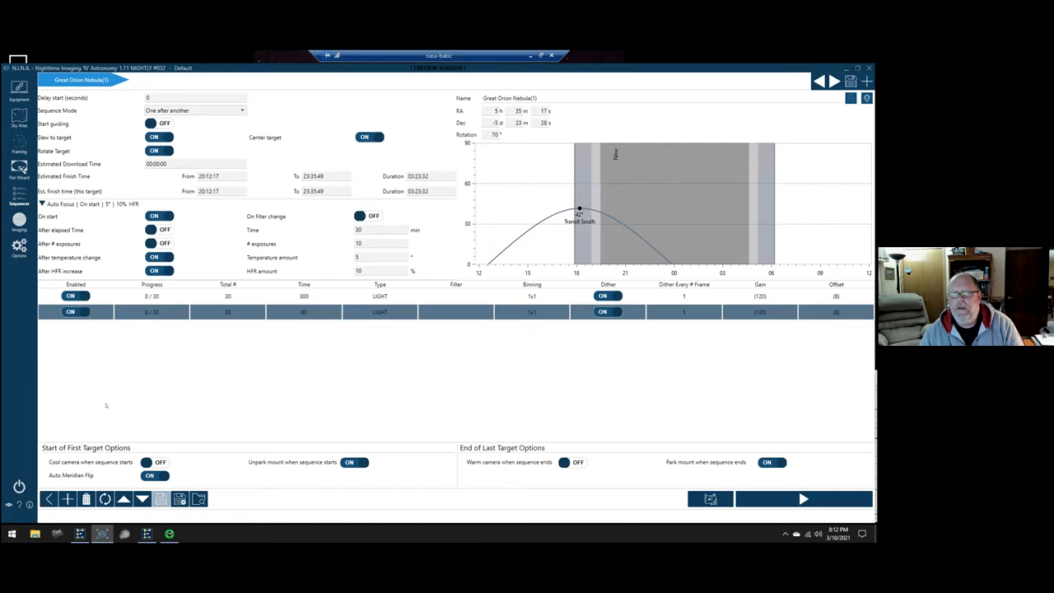
pyautogui.click(694, 499)
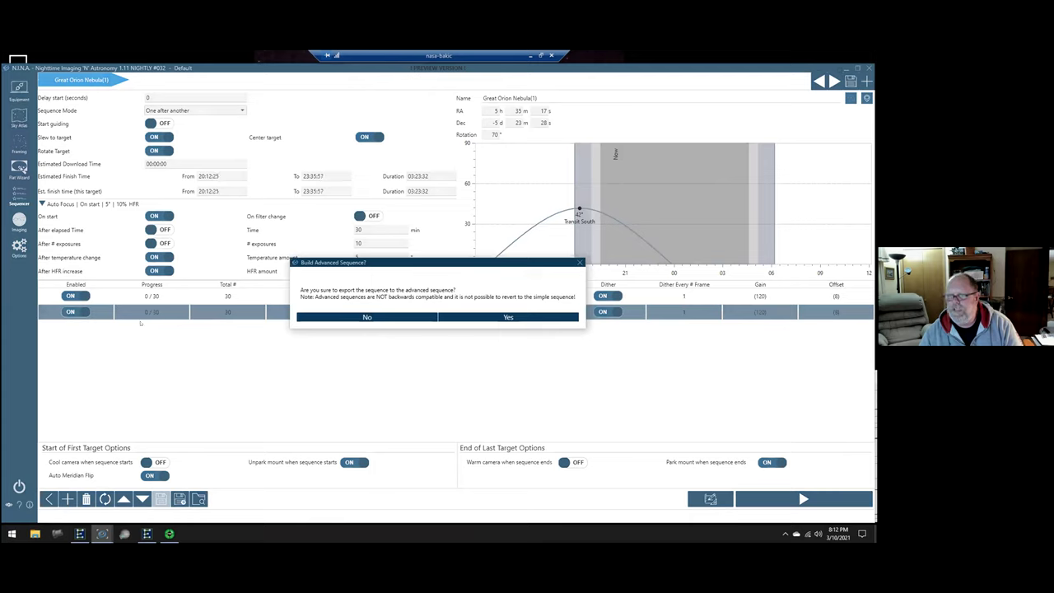
pyautogui.click(540, 317)
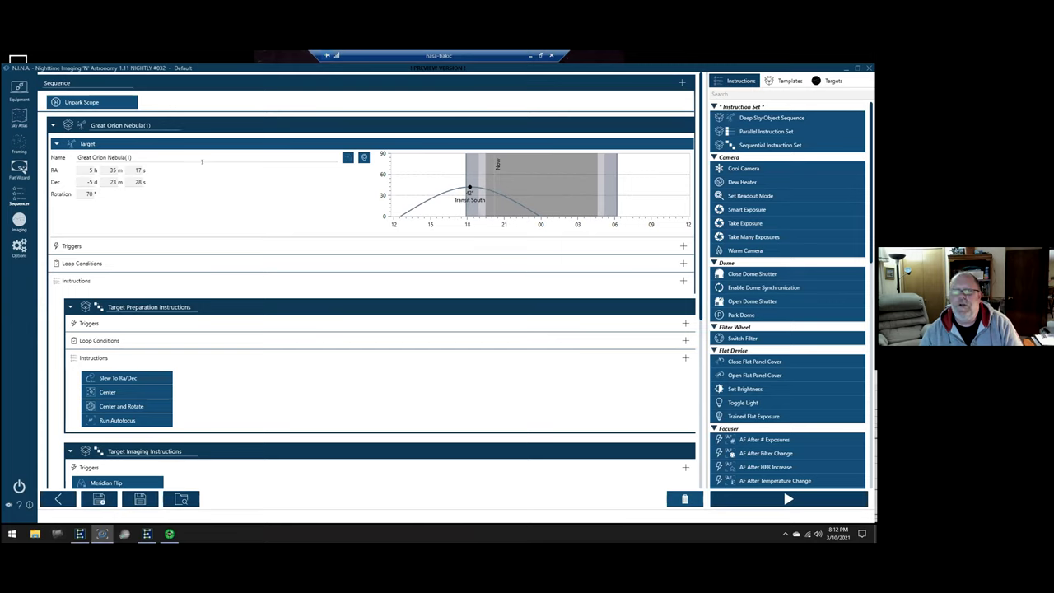
# - Examine the advanced sequence's target details and its target preparation, imaging and closure instructions with their triggers and loop conditions
pyautogui.moveTo(129, 130)
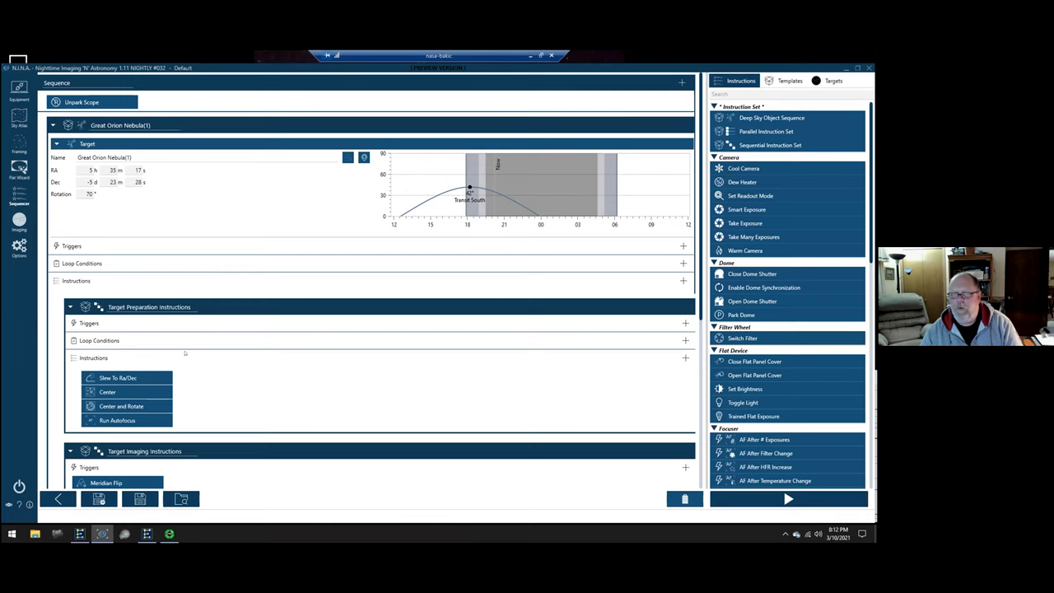
pyautogui.scroll(-1, 191, 345)
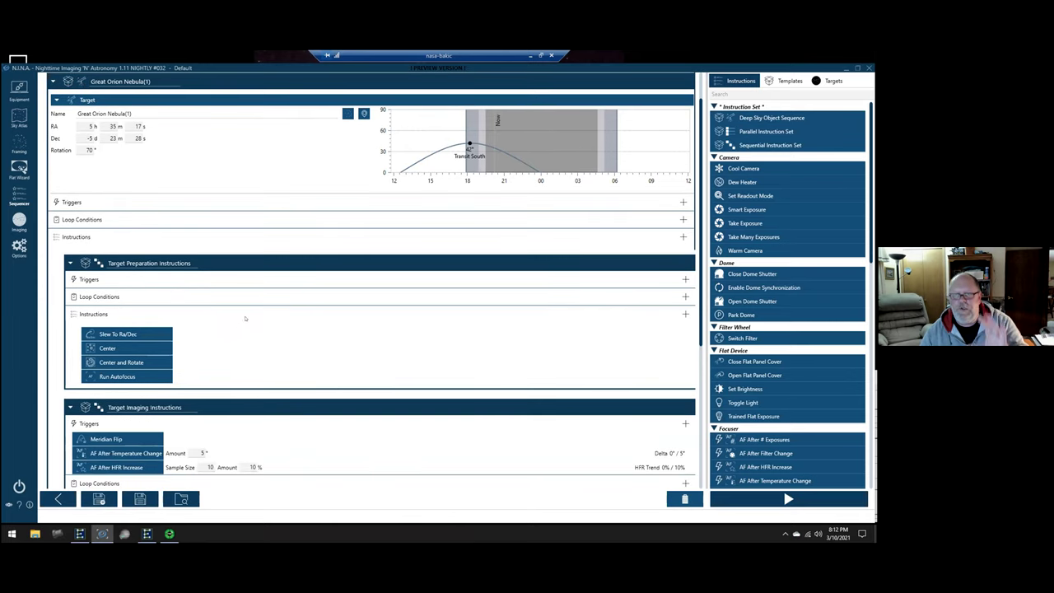
pyautogui.scroll(1, 273, 310)
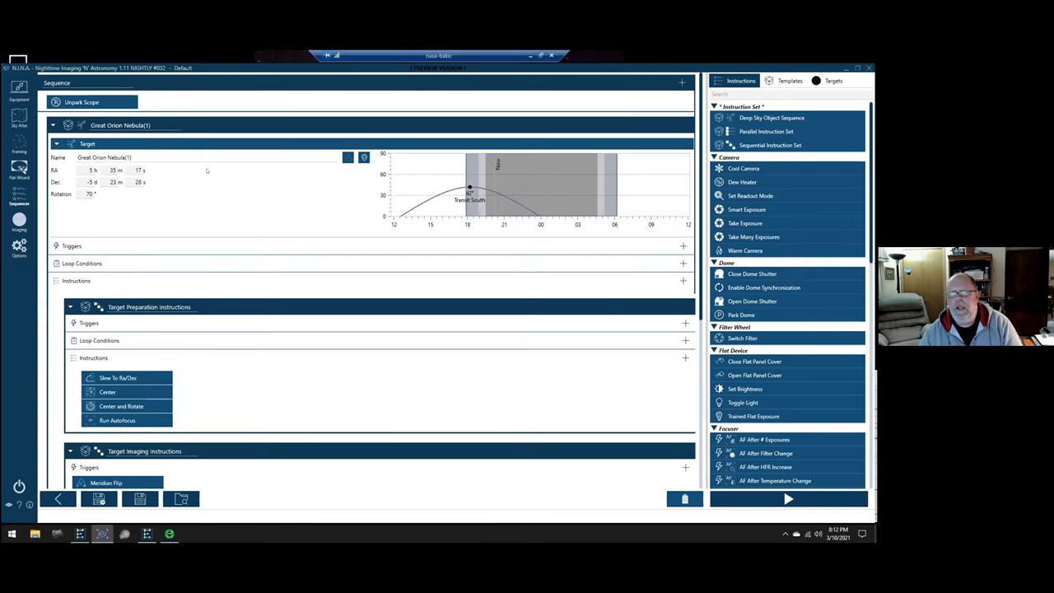
pyautogui.scroll(-1, 143, 235)
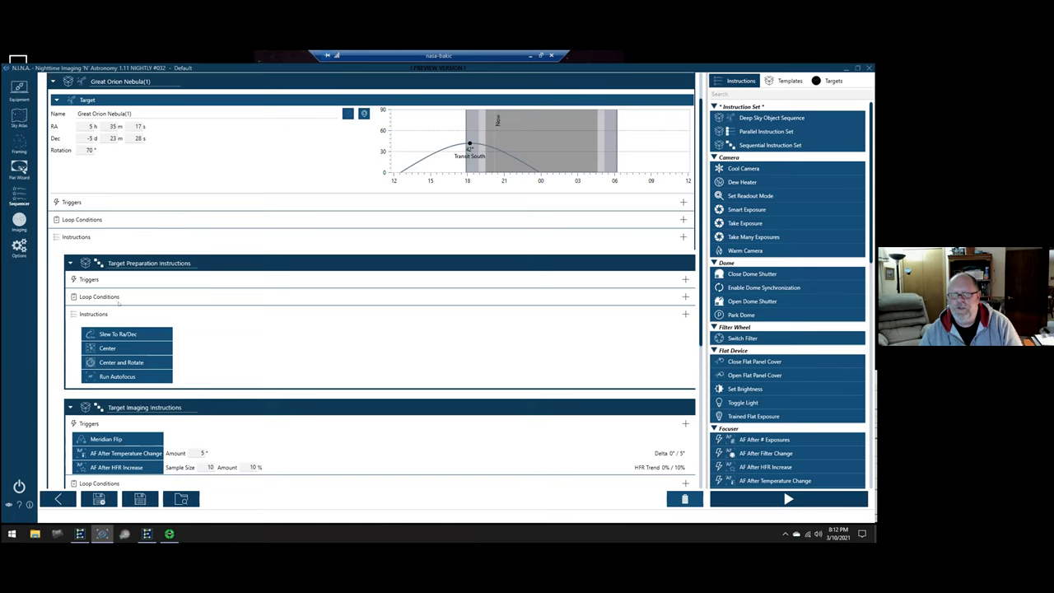
pyautogui.scroll(-1, 100, 304)
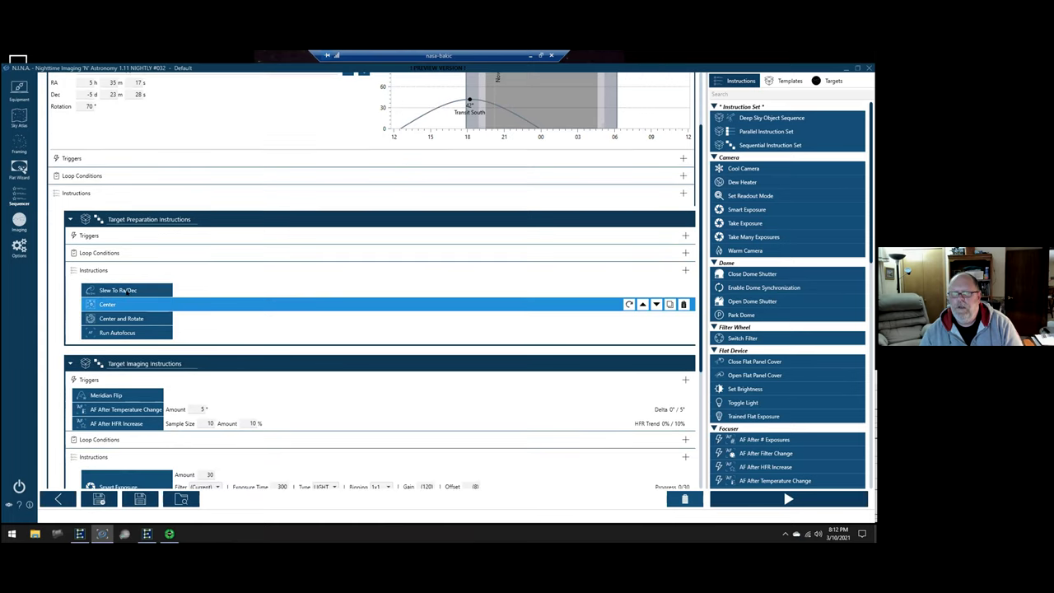
pyautogui.scroll(-3, 140, 287)
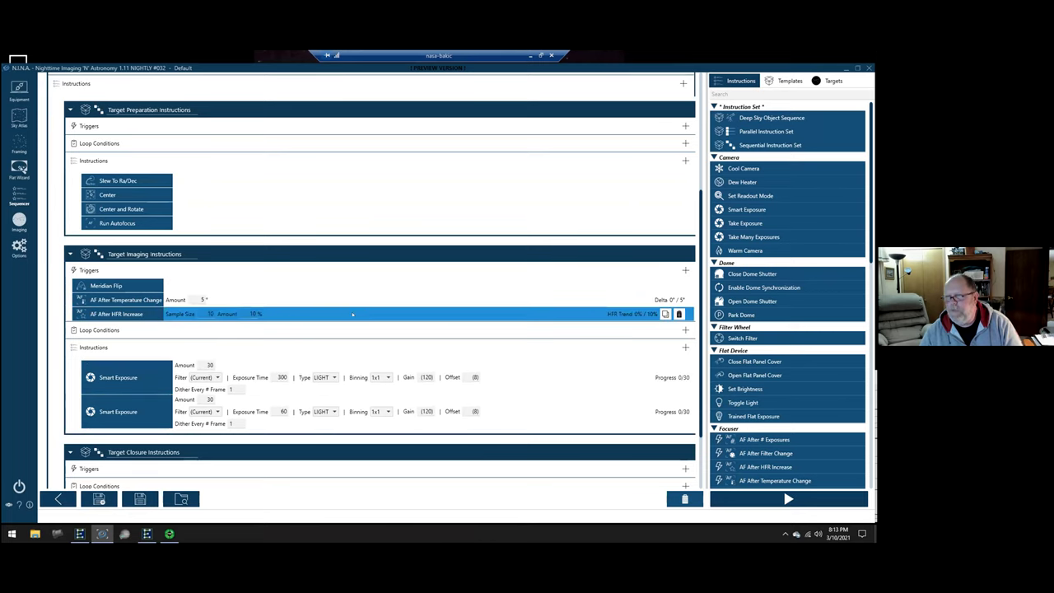
pyautogui.scroll(-2, 206, 346)
pyautogui.scroll(-1, 206, 421)
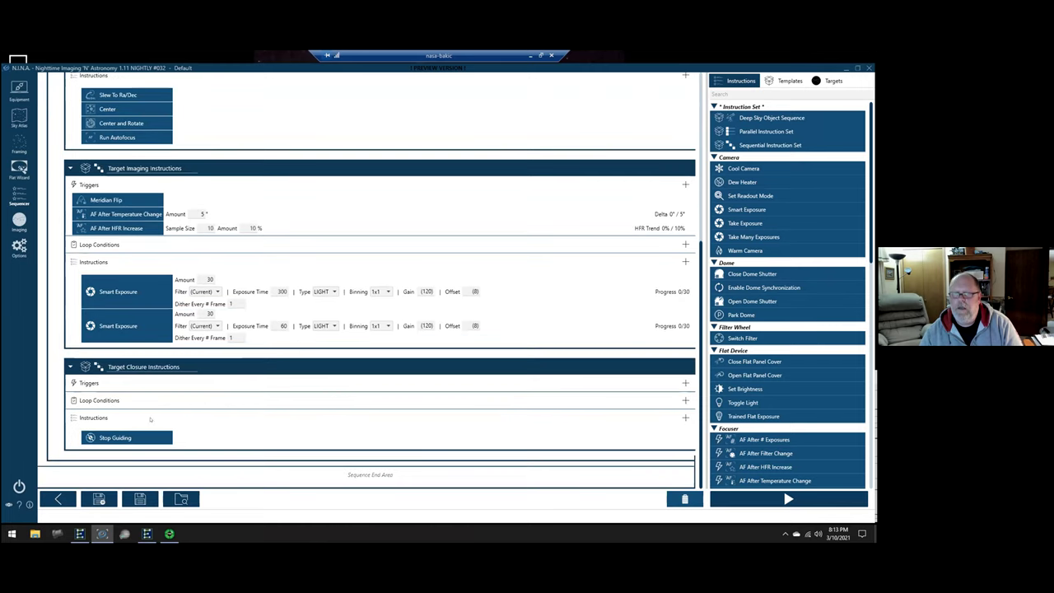
pyautogui.scroll(2, 230, 395)
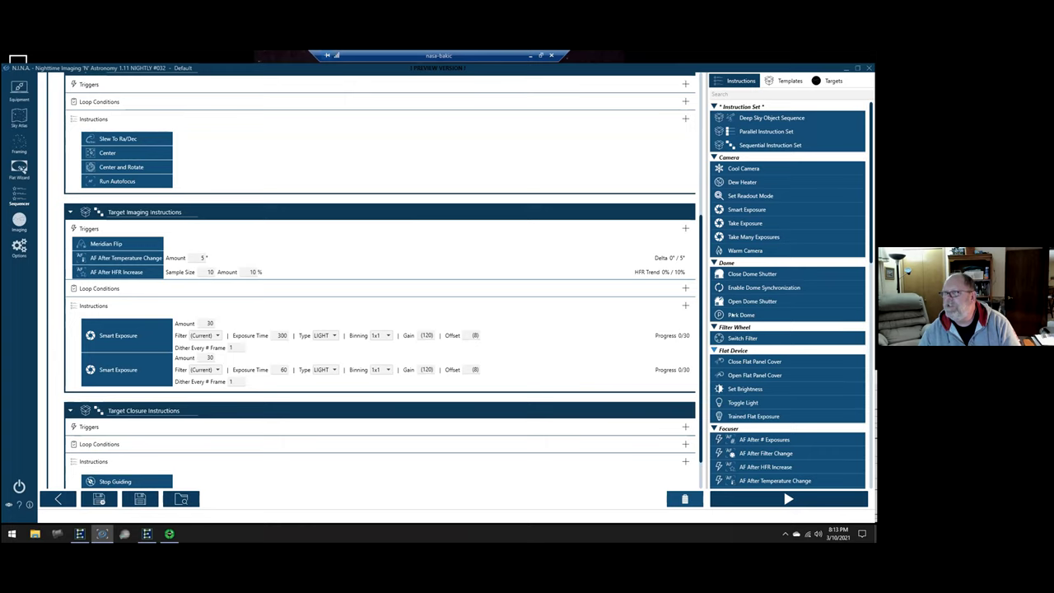
# - Examine the default sequence templates, the saved targets area, and the available camera, dome, filter wheel and flat device instructions
pyautogui.click(783, 81)
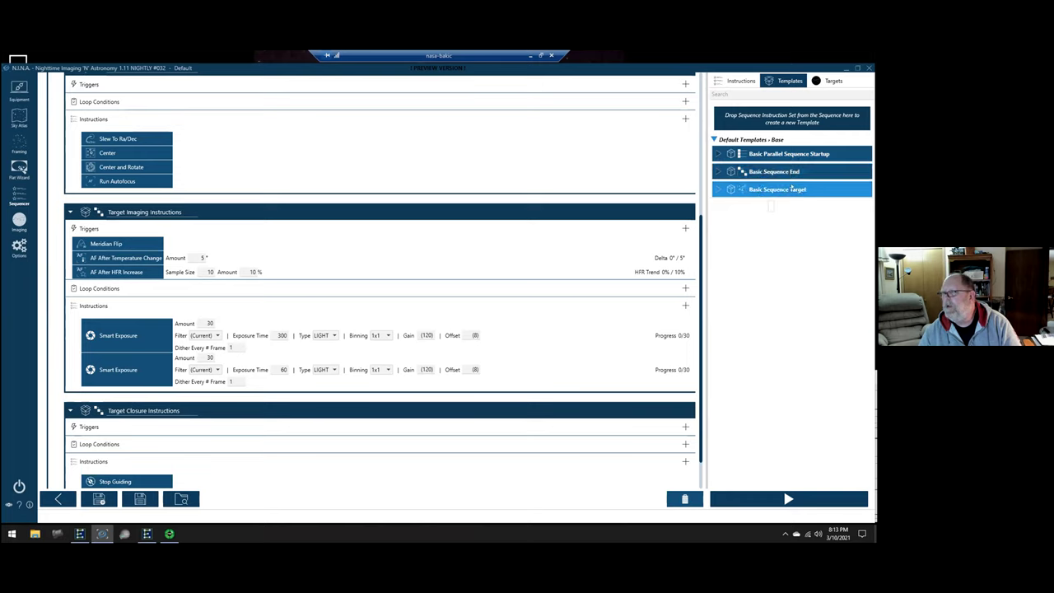
pyautogui.click(830, 80)
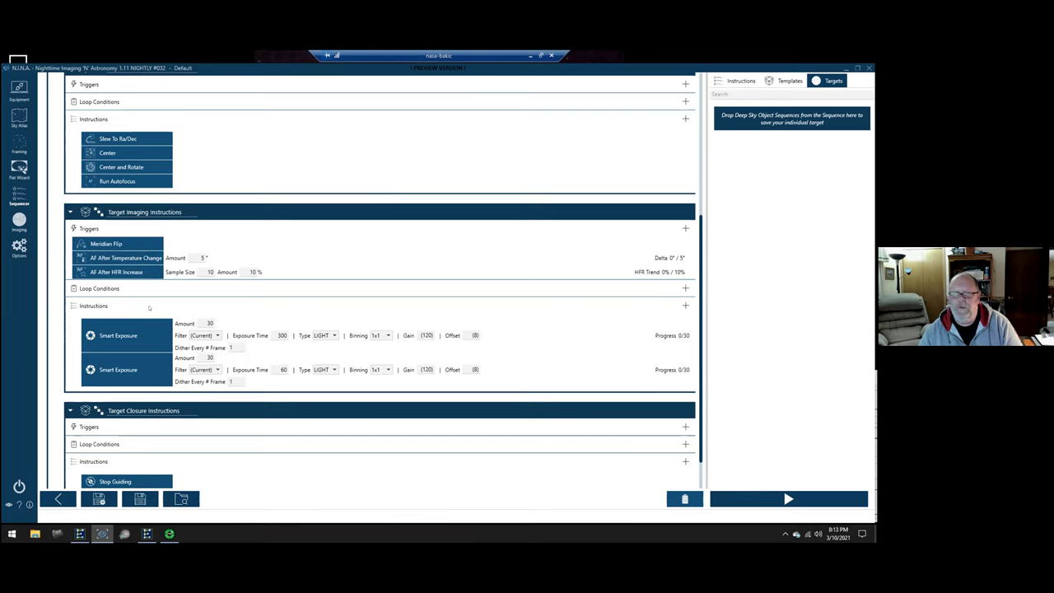
pyautogui.click(737, 81)
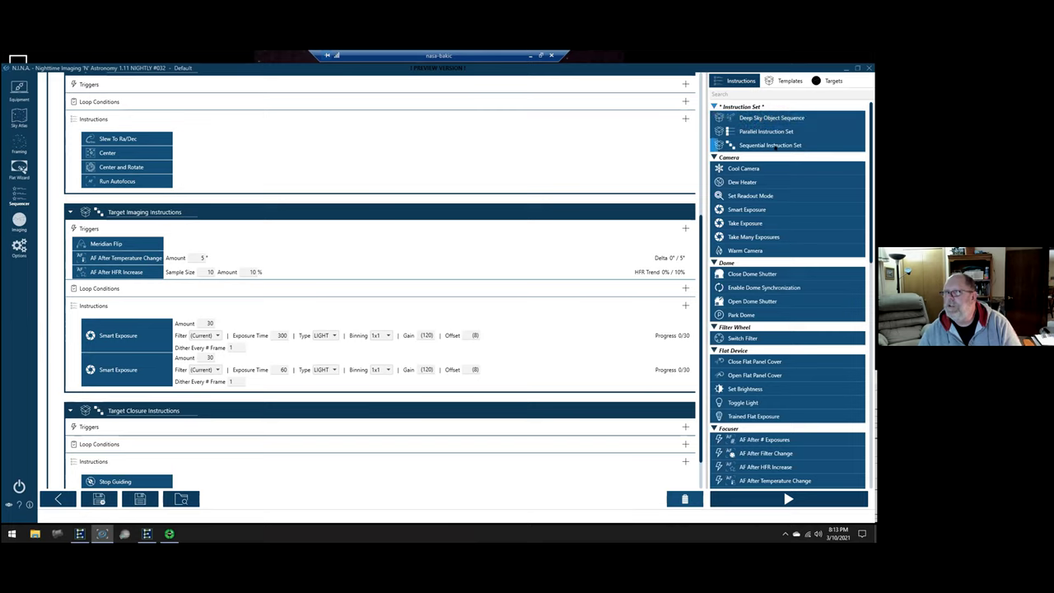
pyautogui.scroll(-1, 776, 140)
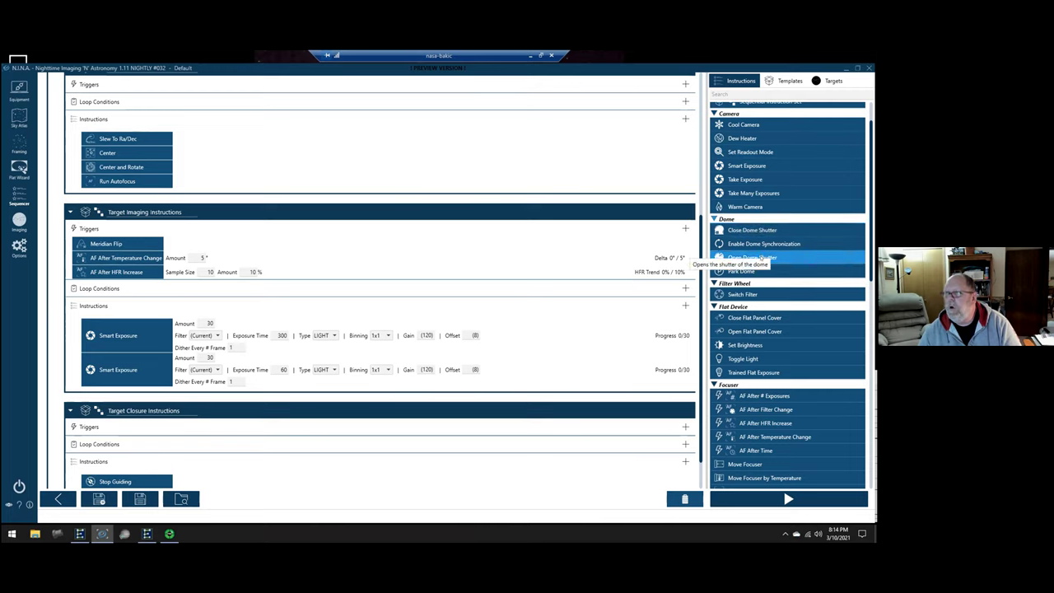
pyautogui.scroll(-2, 616, 306)
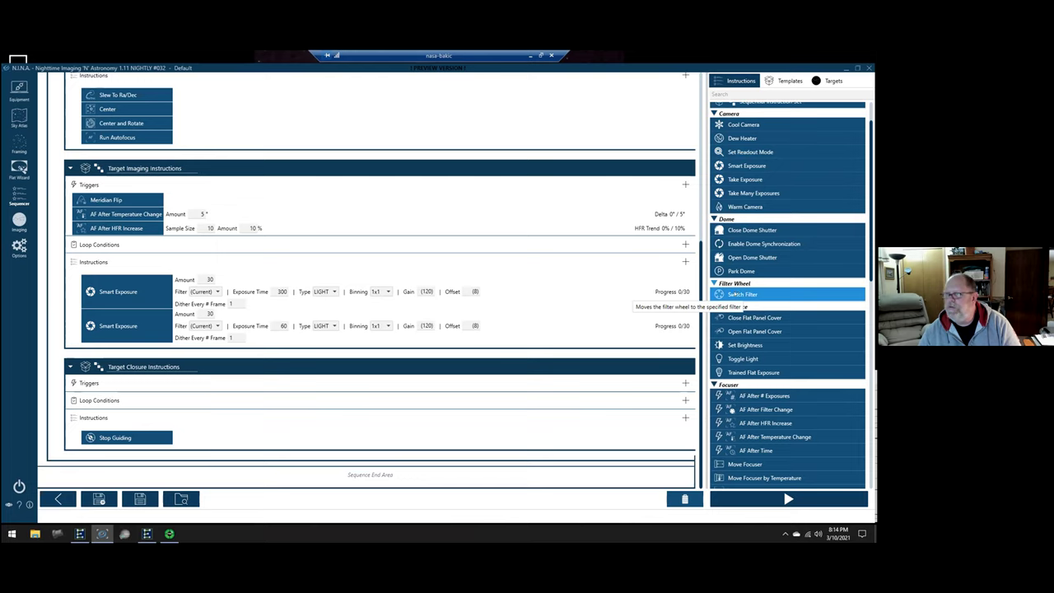
pyautogui.scroll(-1, 746, 313)
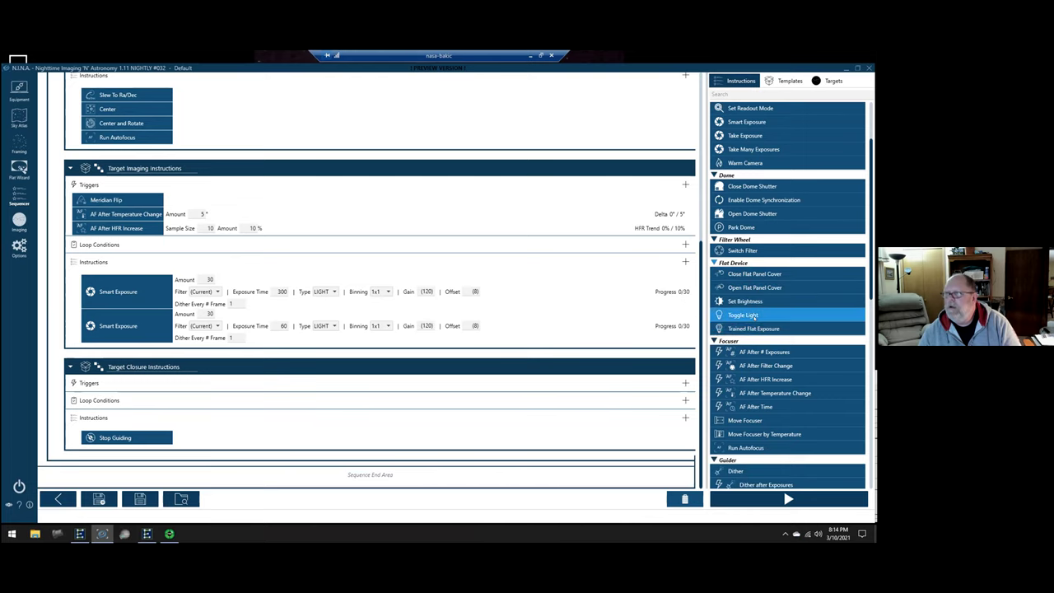
# - In Target Closure Instructions, try to place AF After Filter Change under the loop conditions, and add AF After Time to the triggers
pyautogui.scroll(-1, 749, 329)
pyautogui.scroll(-1, 749, 330)
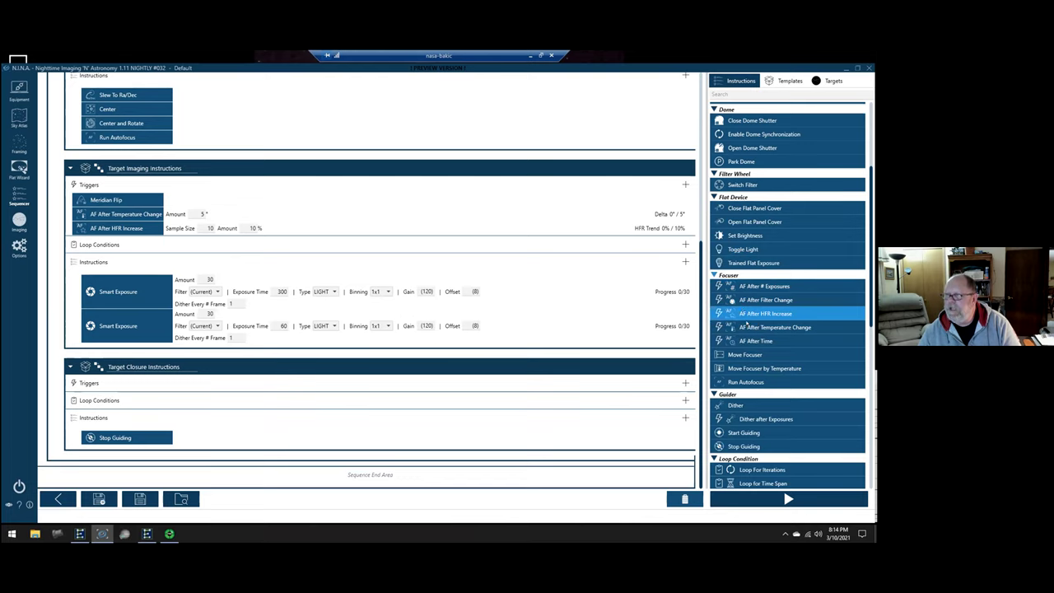
pyautogui.moveTo(745, 302); pyautogui.dragTo(194, 404)
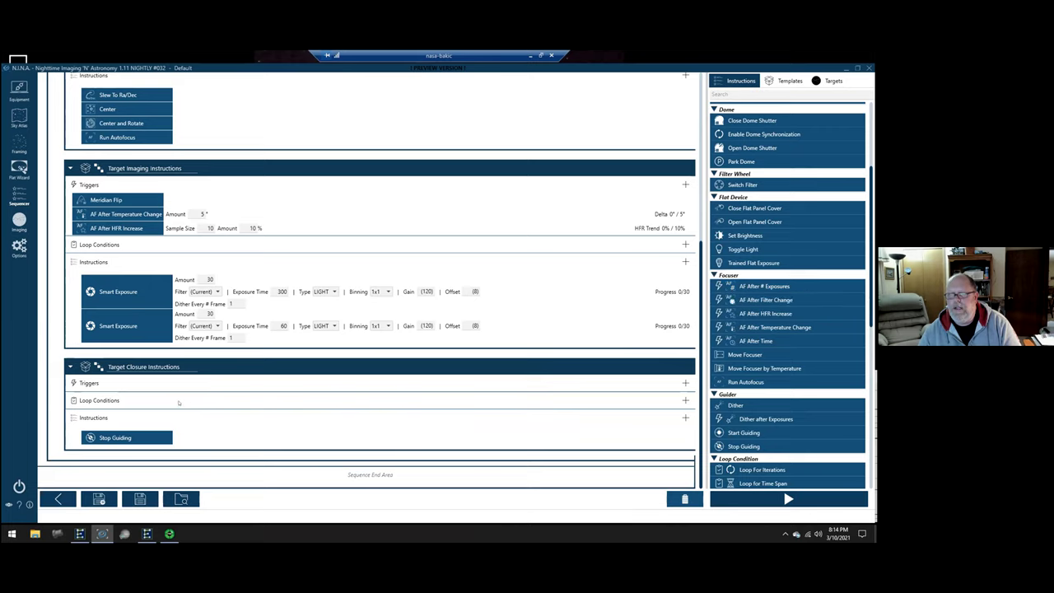
pyautogui.moveTo(745, 340); pyautogui.dragTo(96, 383)
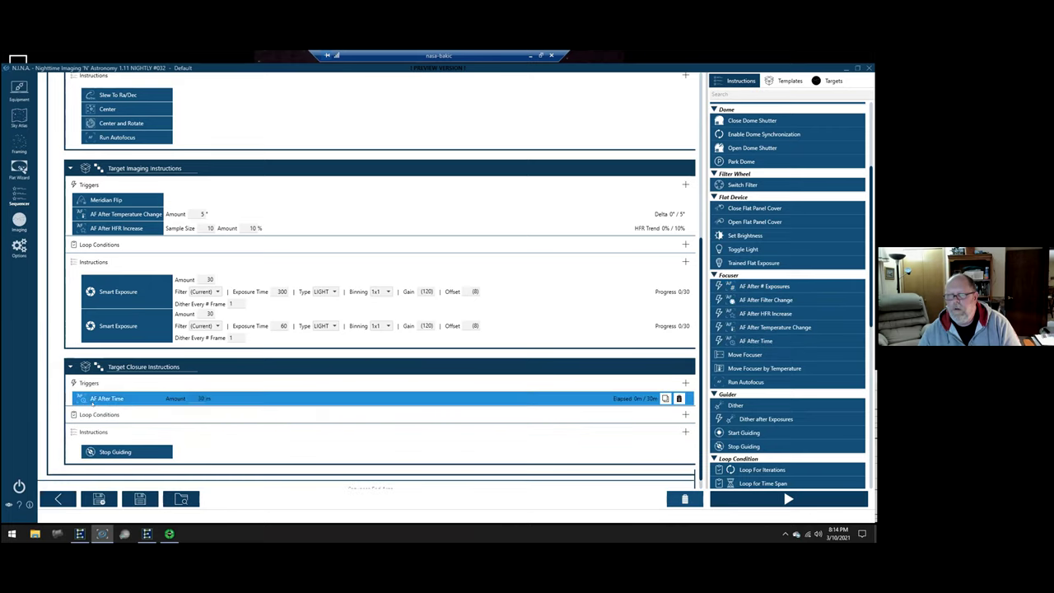
# - Try to place AF After Temperature Change among the instructions of Target Closure Instructions
pyautogui.moveTo(770, 327); pyautogui.dragTo(223, 449)
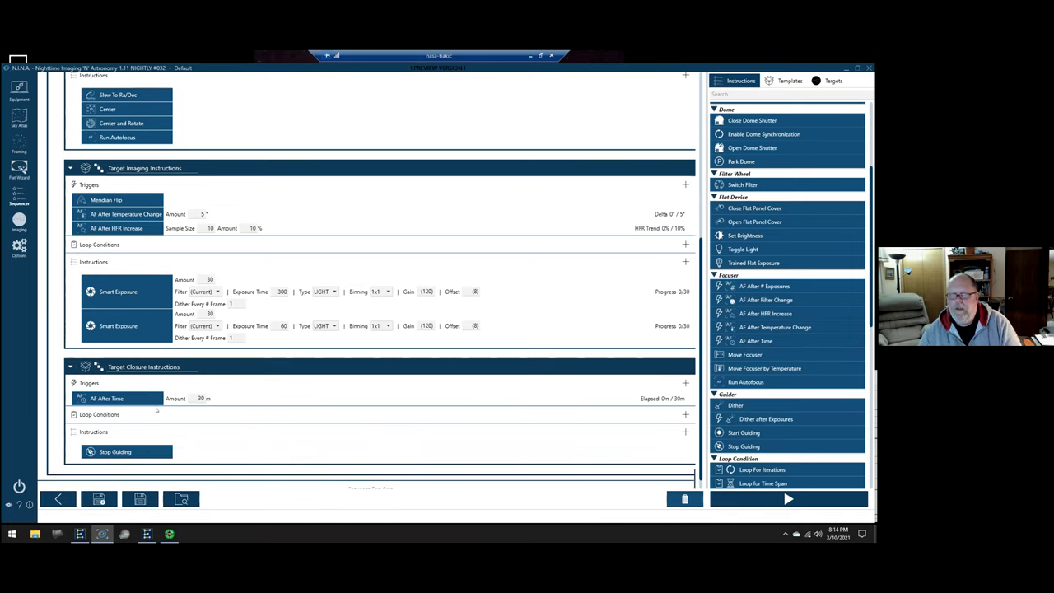
# - Examine the available guider, loop condition, switch, telescope and utility instructions, and review the Meridian Flip trigger and Great Orion Nebula(1) target details
pyautogui.scroll(-1, 748, 393)
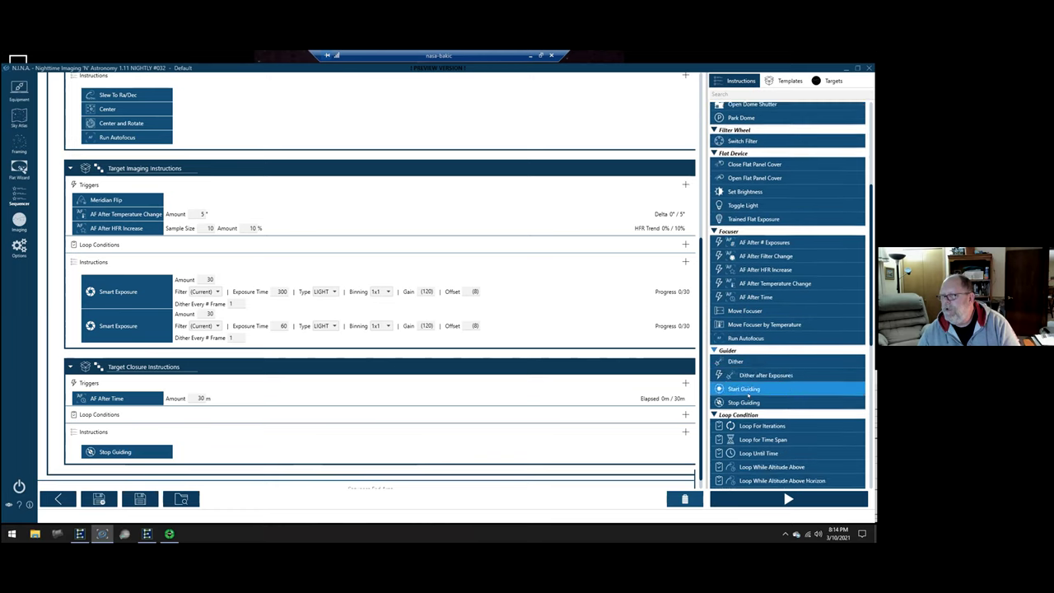
pyautogui.scroll(-1, 748, 394)
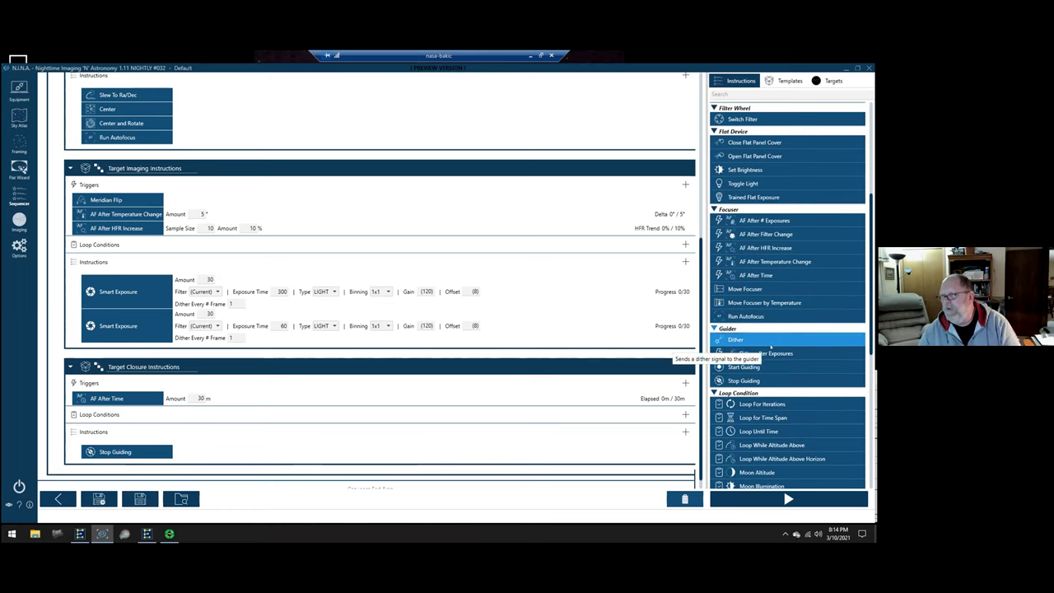
pyautogui.scroll(-1, 772, 348)
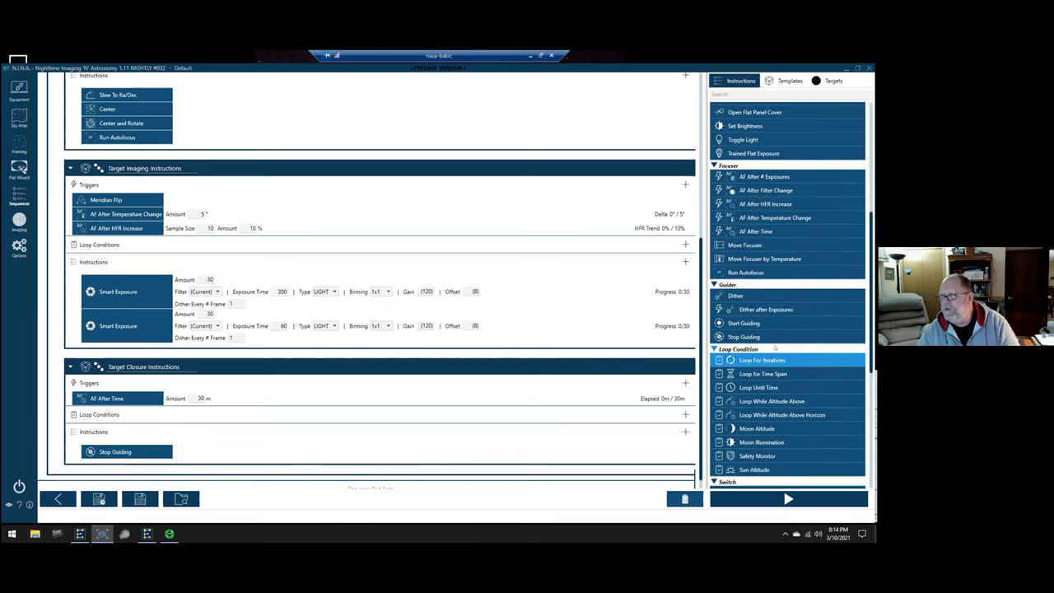
pyautogui.scroll(-2, 811, 391)
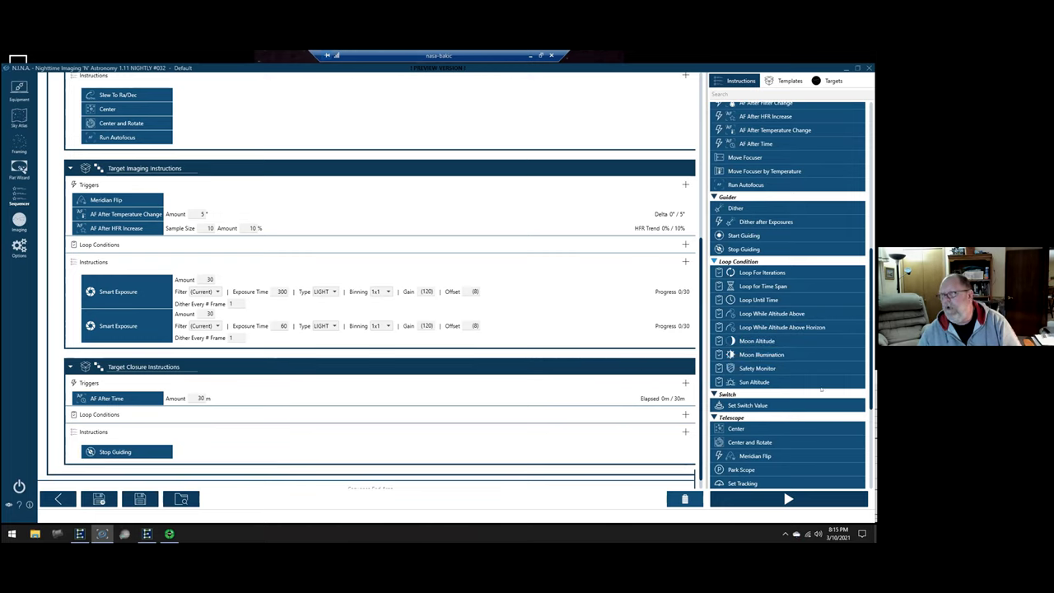
pyautogui.scroll(-1, 783, 338)
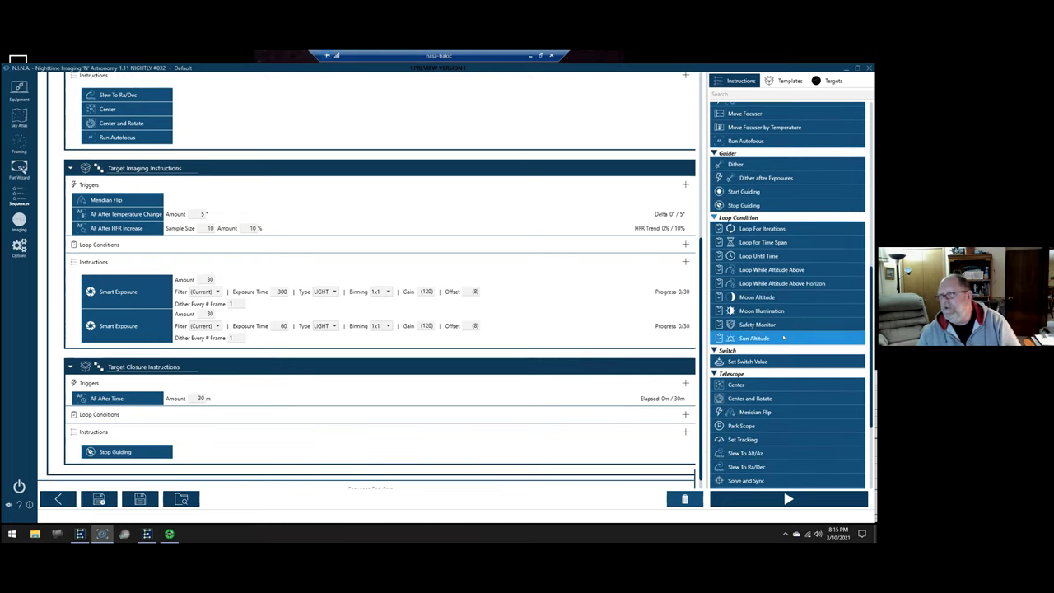
pyautogui.scroll(-1, 779, 328)
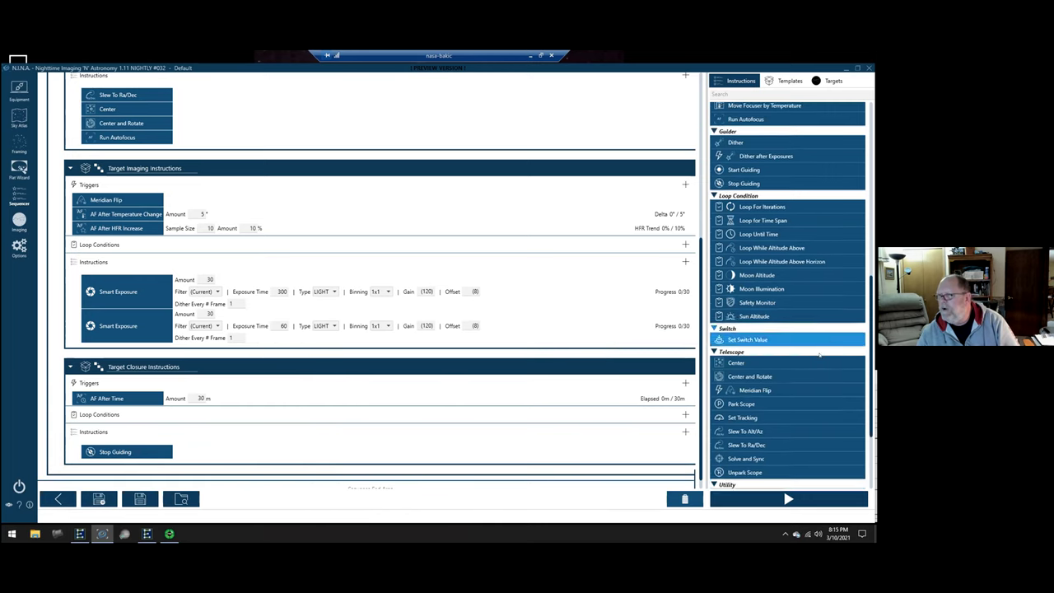
pyautogui.scroll(-1, 753, 367)
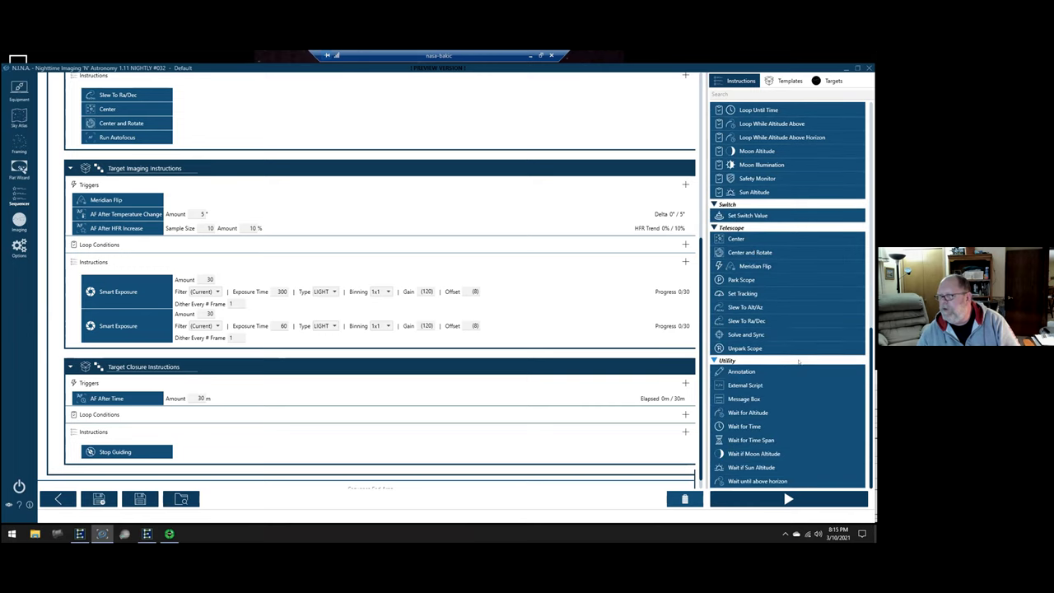
pyautogui.scroll(-1, 791, 358)
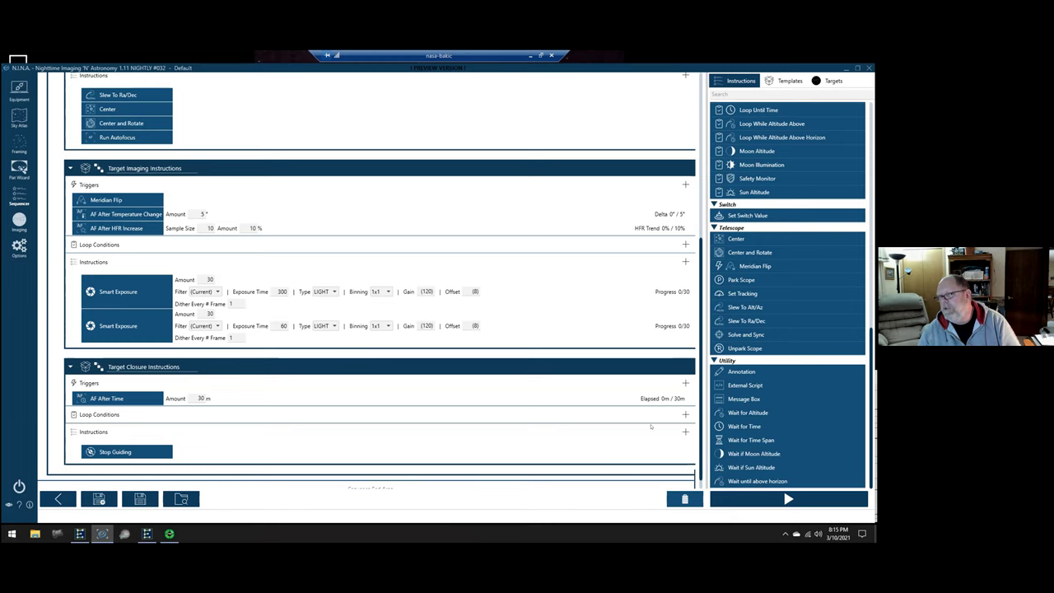
pyautogui.scroll(-1, 651, 426)
pyautogui.moveTo(769, 268); pyautogui.dragTo(375, 368)
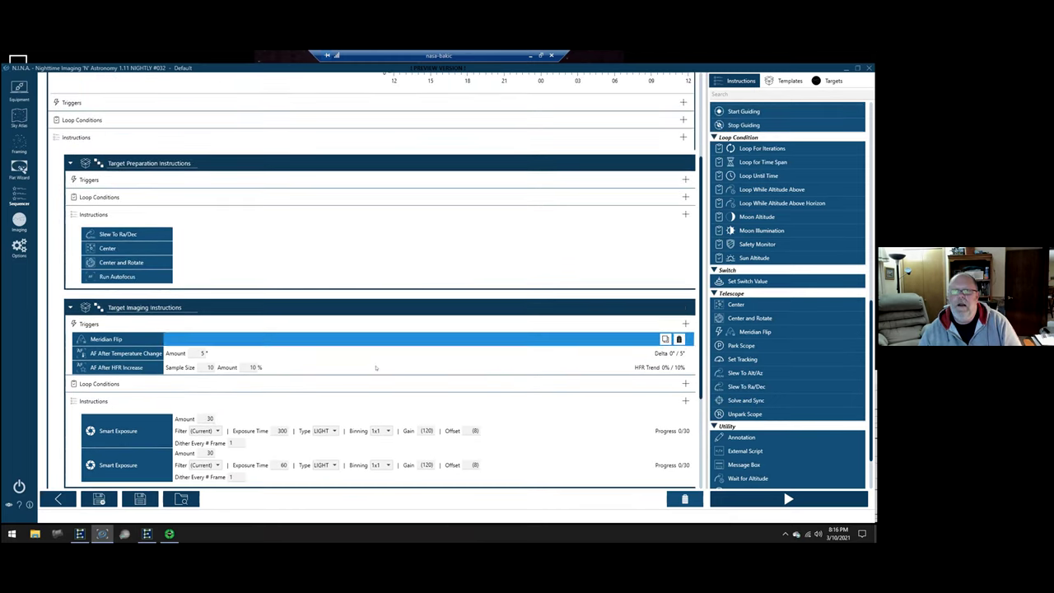
pyautogui.scroll(3, 377, 354)
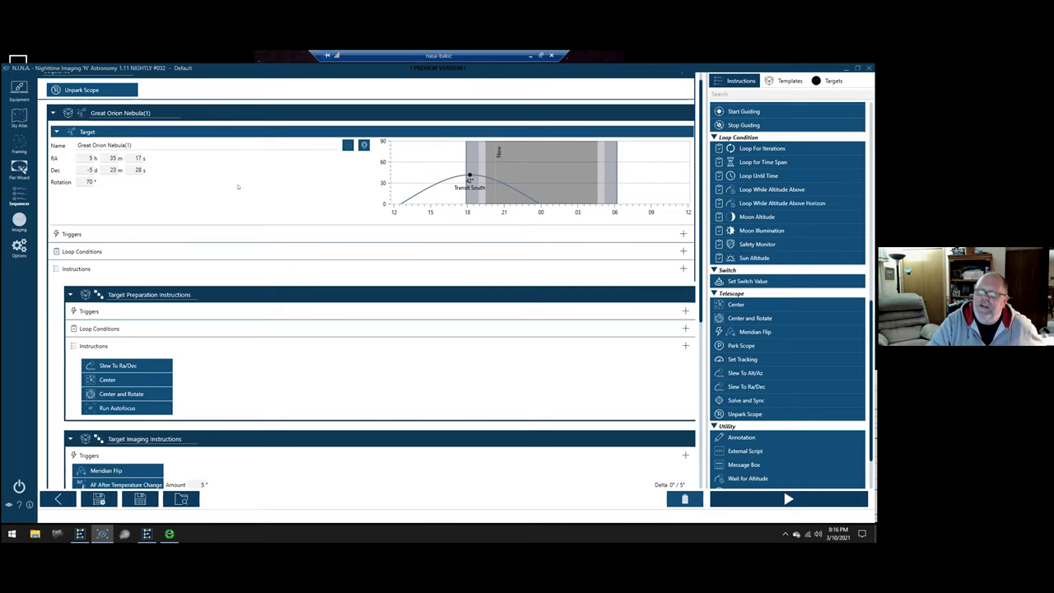
pyautogui.scroll(1, 214, 206)
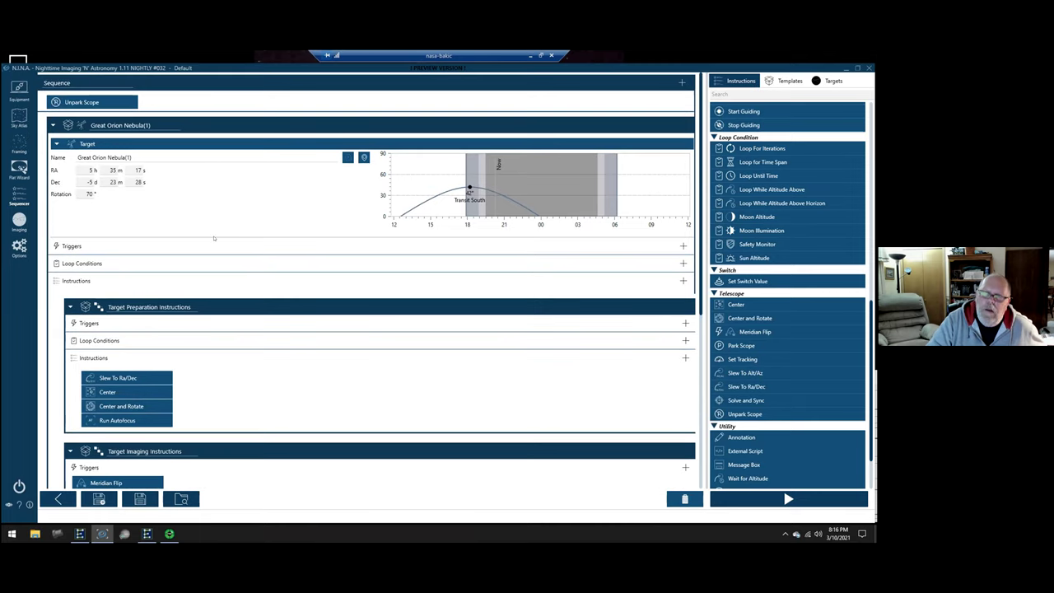